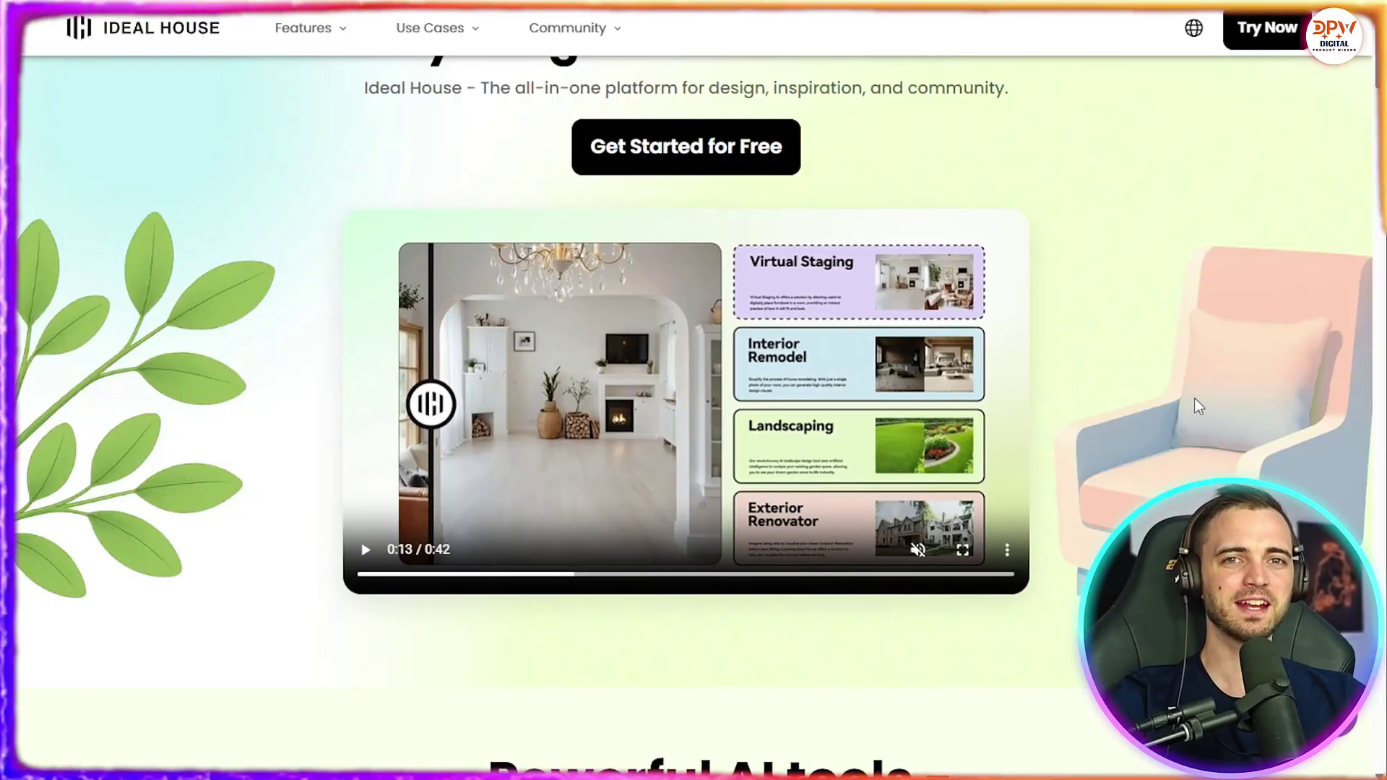
- Look through the Ideal House homepage's Powerful AI tools section and its landscaping example
scroll(1167, 372, "down", 6)
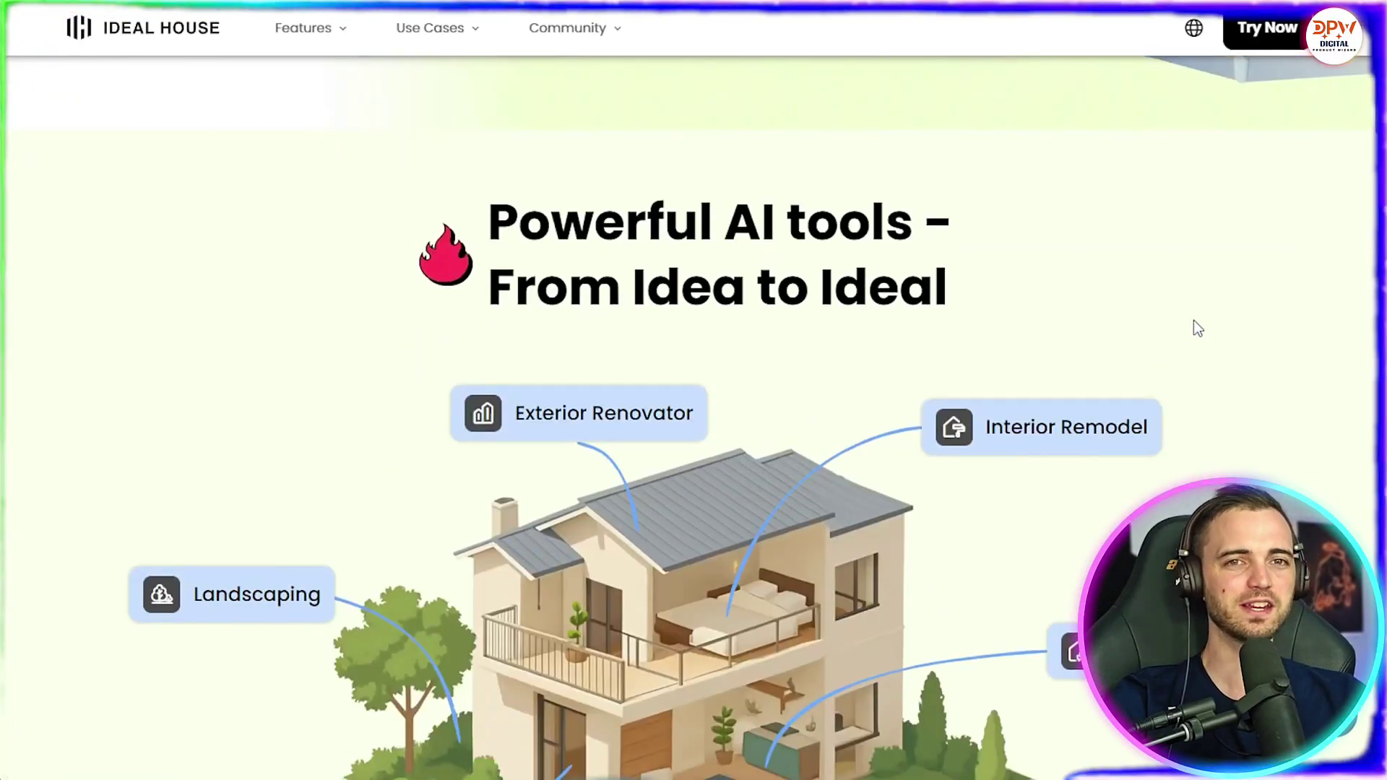
scroll(1240, 274, "down", 2)
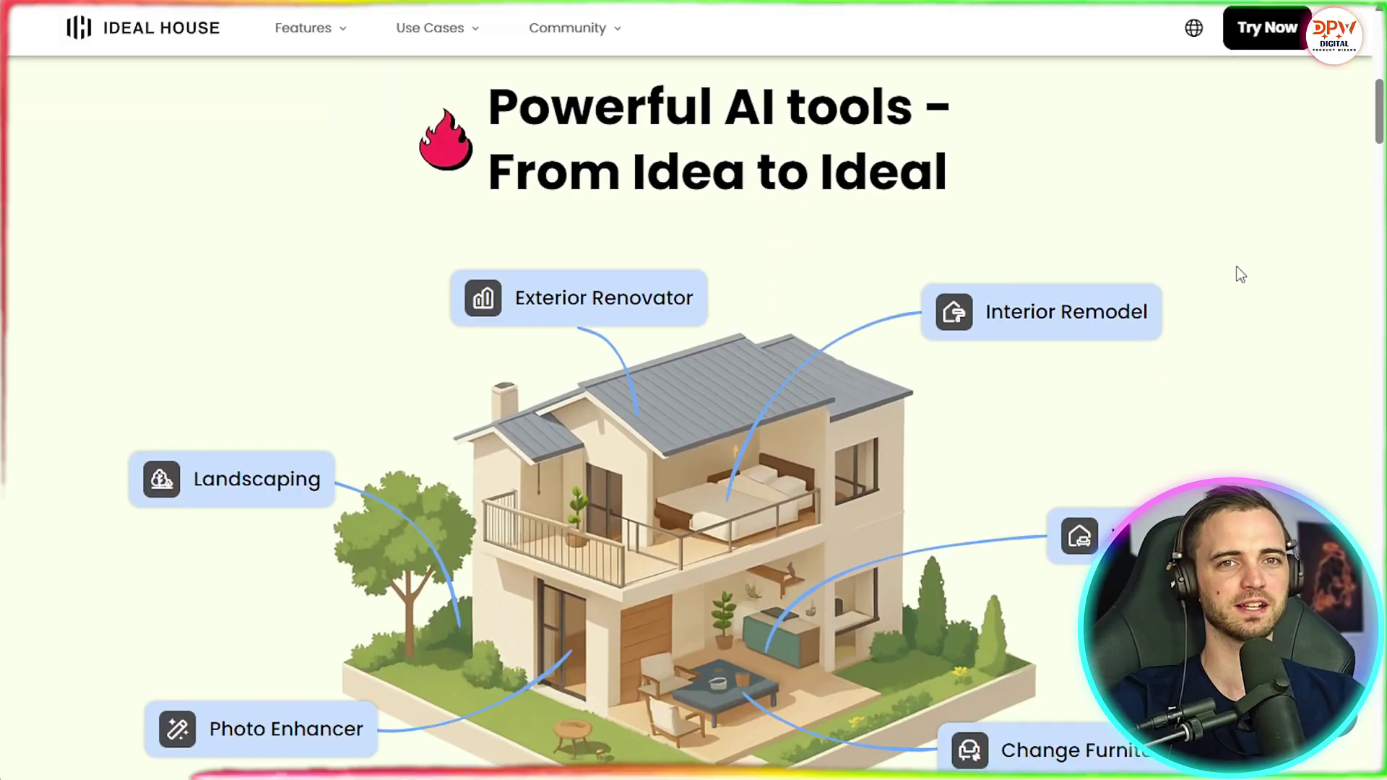
scroll(1240, 274, "down", 2)
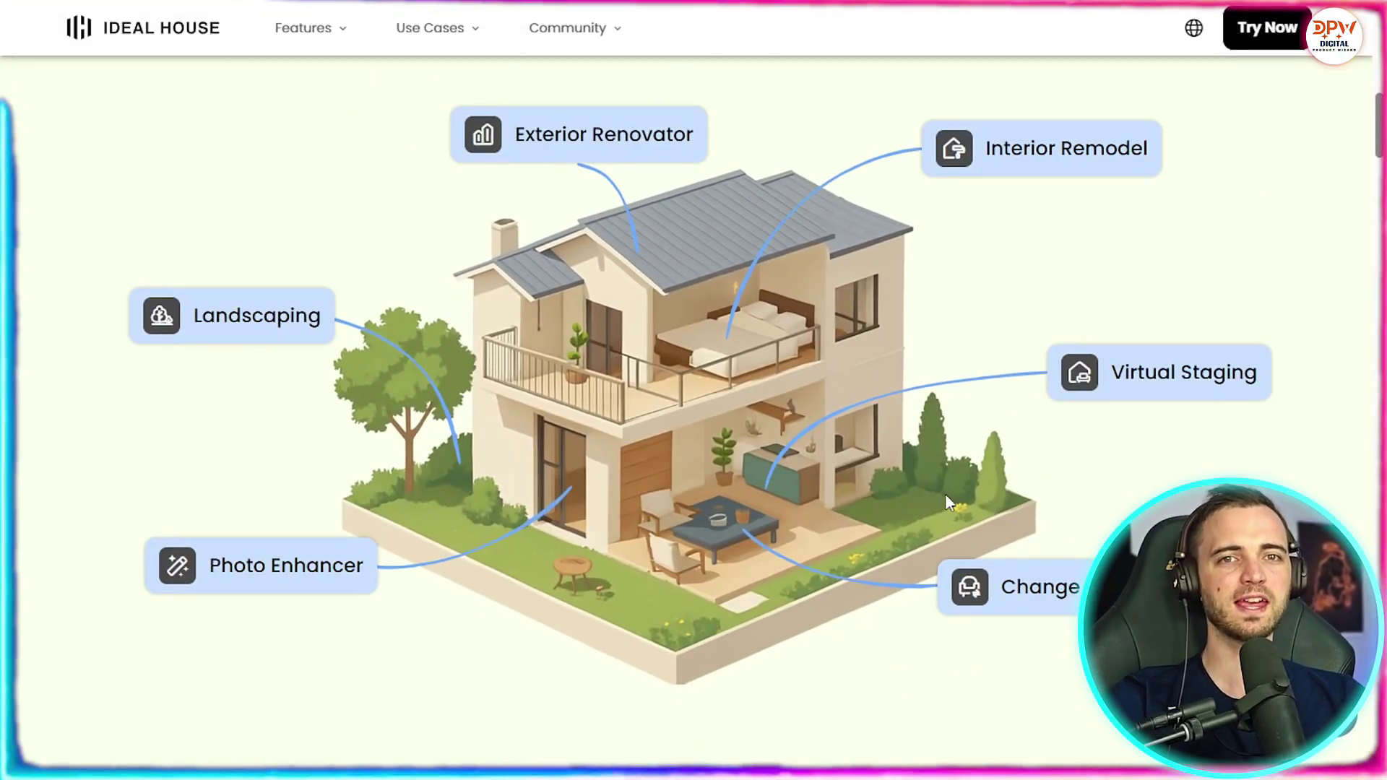
scroll(1213, 230, "down", 4)
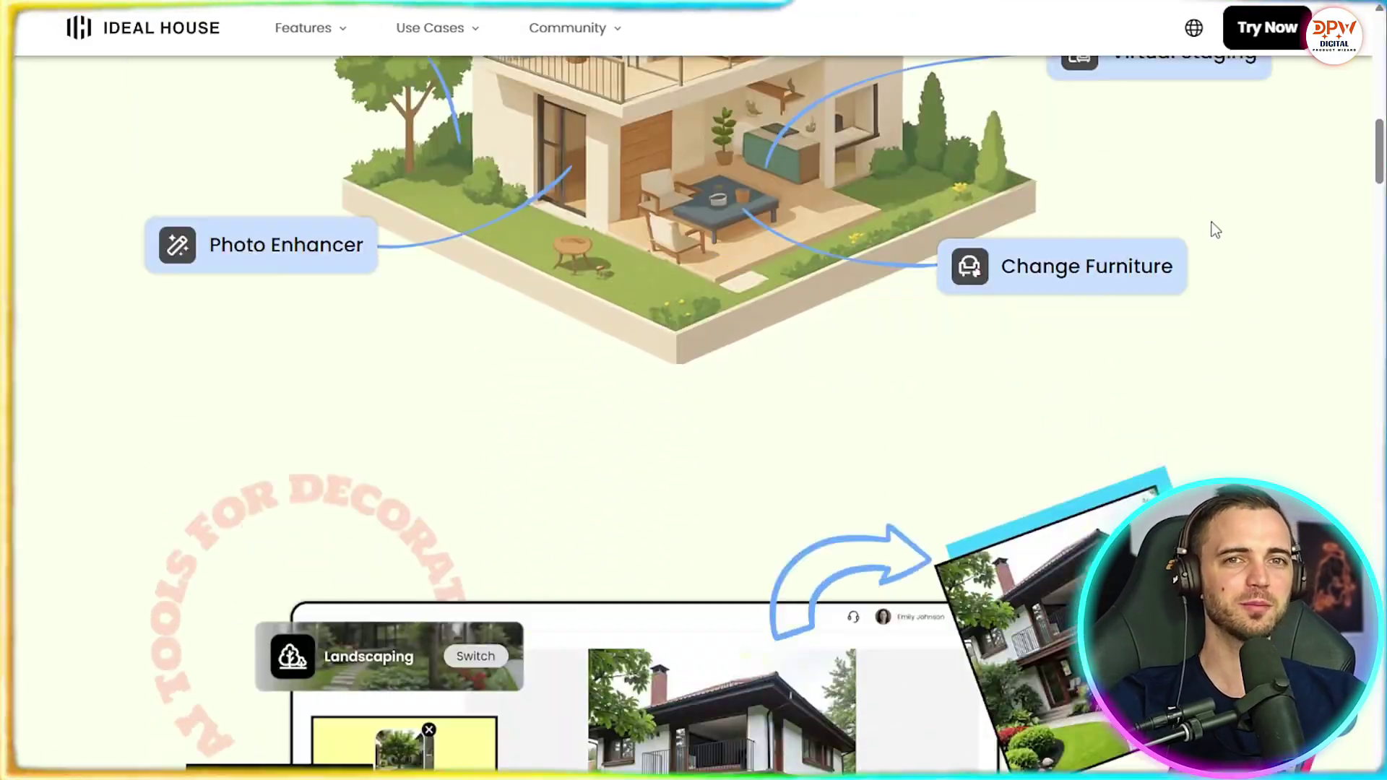
scroll(1213, 230, "down", 7)
scroll(1236, 326, "up", 1)
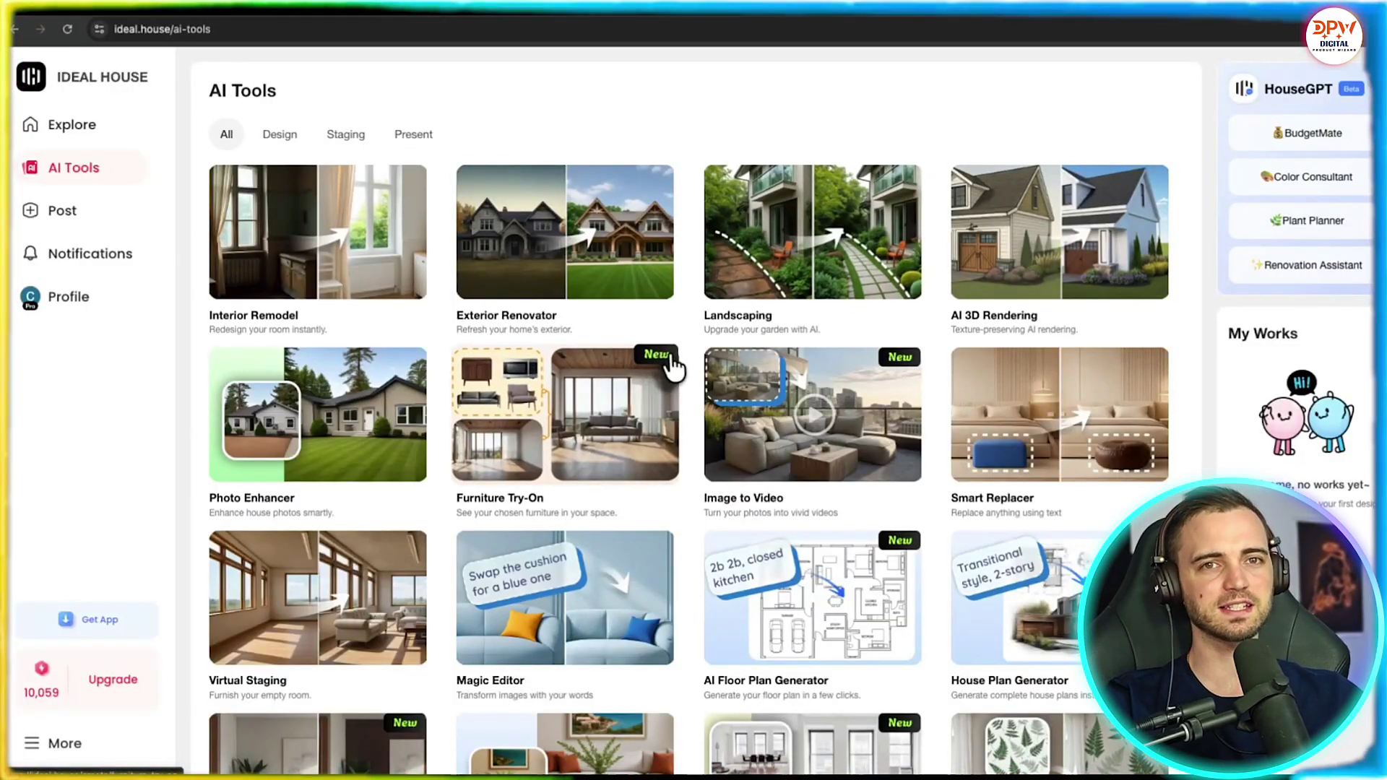
- Open the Explore community feed and browse the shared interior and decor posts
scroll(563, 412, "down", 5)
left_click(88, 142)
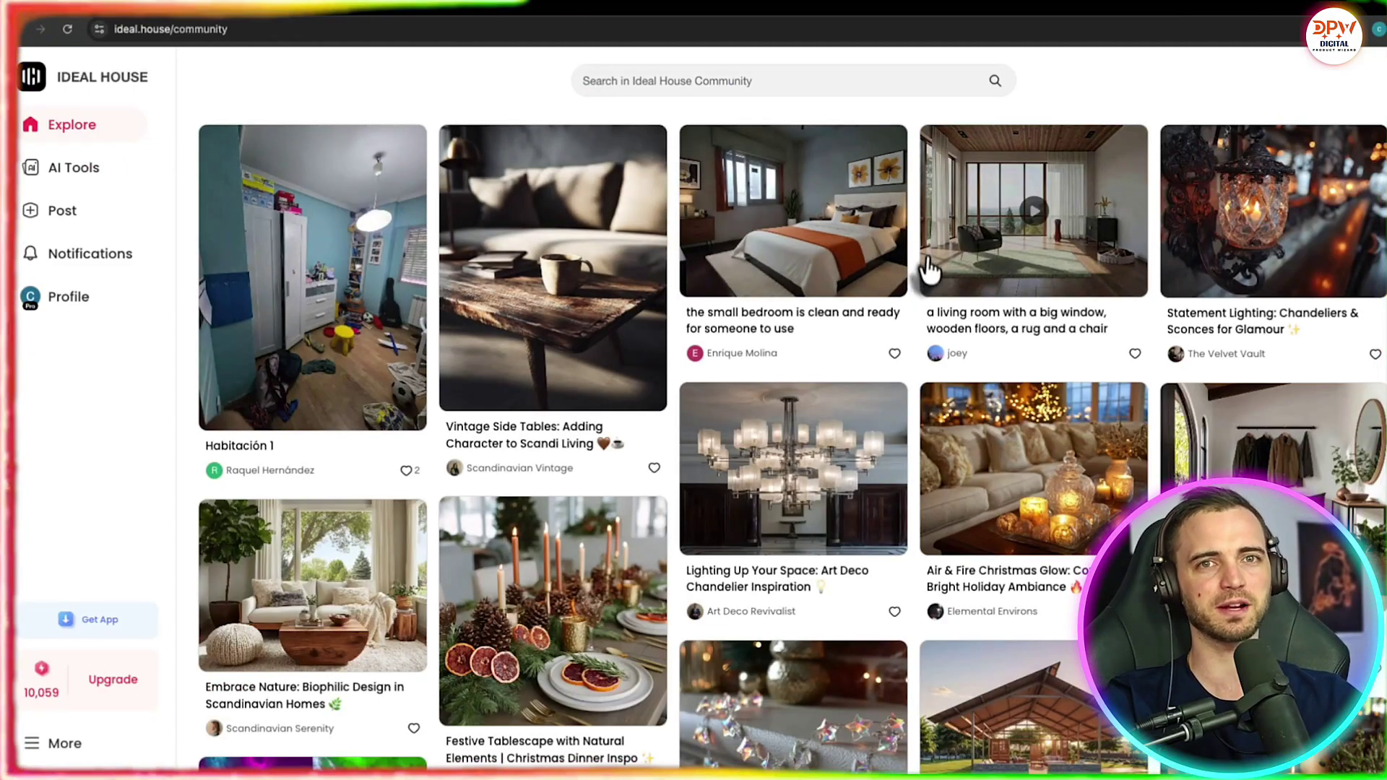
scroll(1133, 328, "down", 4)
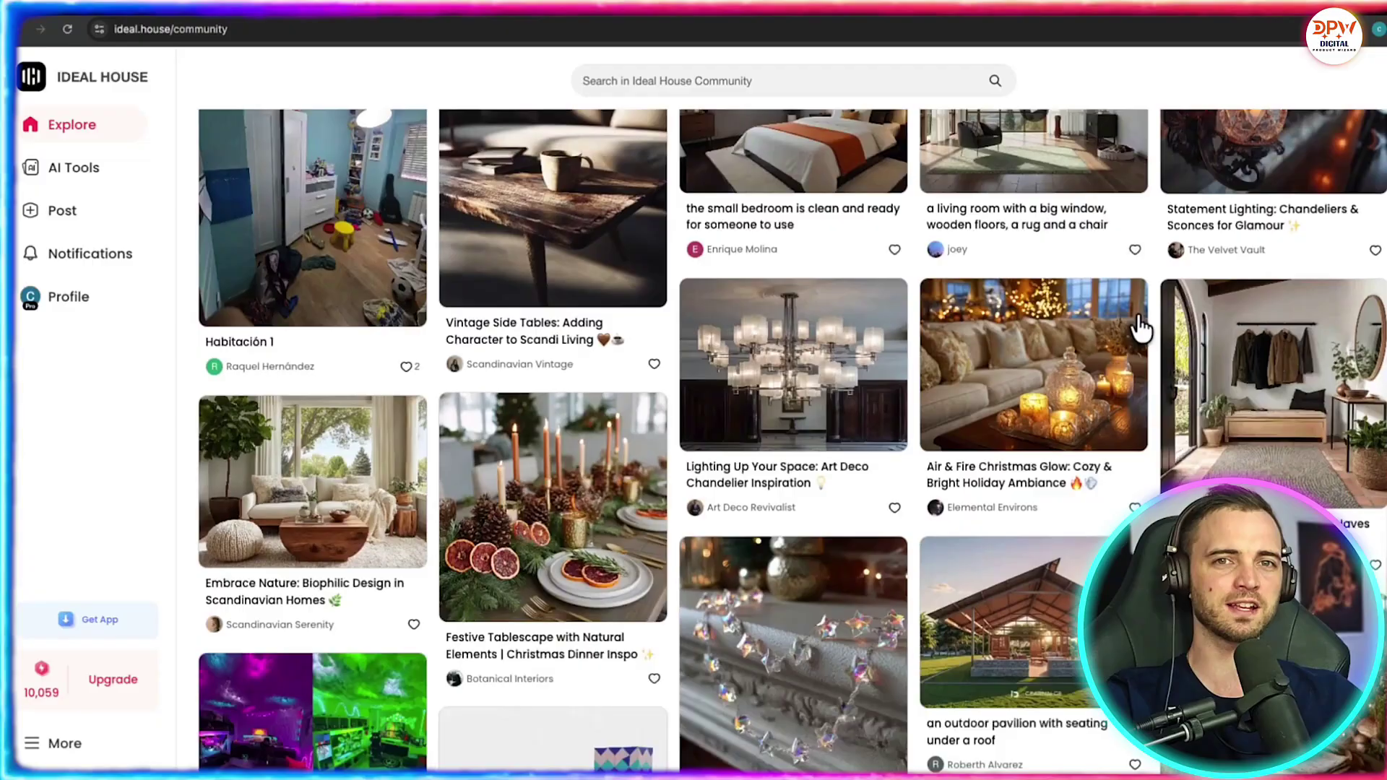
scroll(1134, 311, "down", 12)
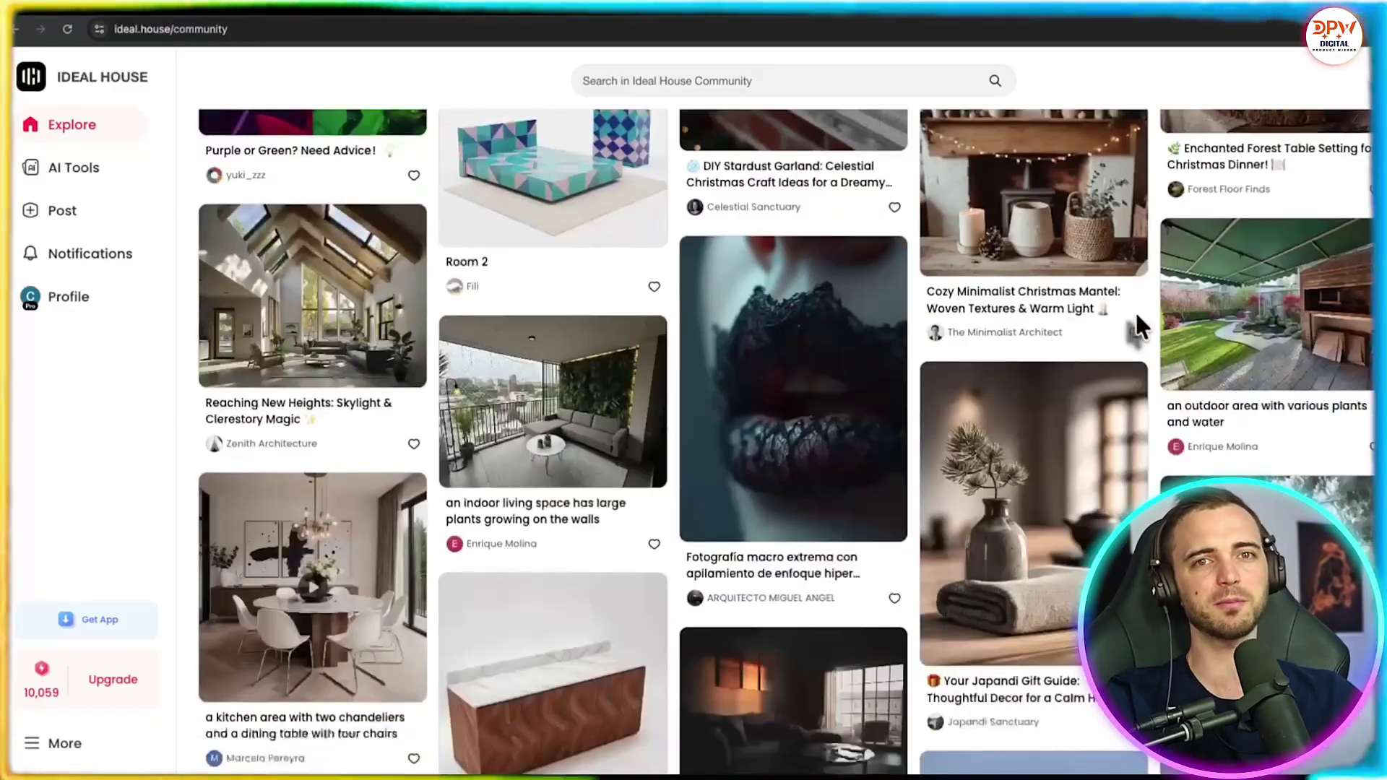
scroll(1140, 326, "down", 8)
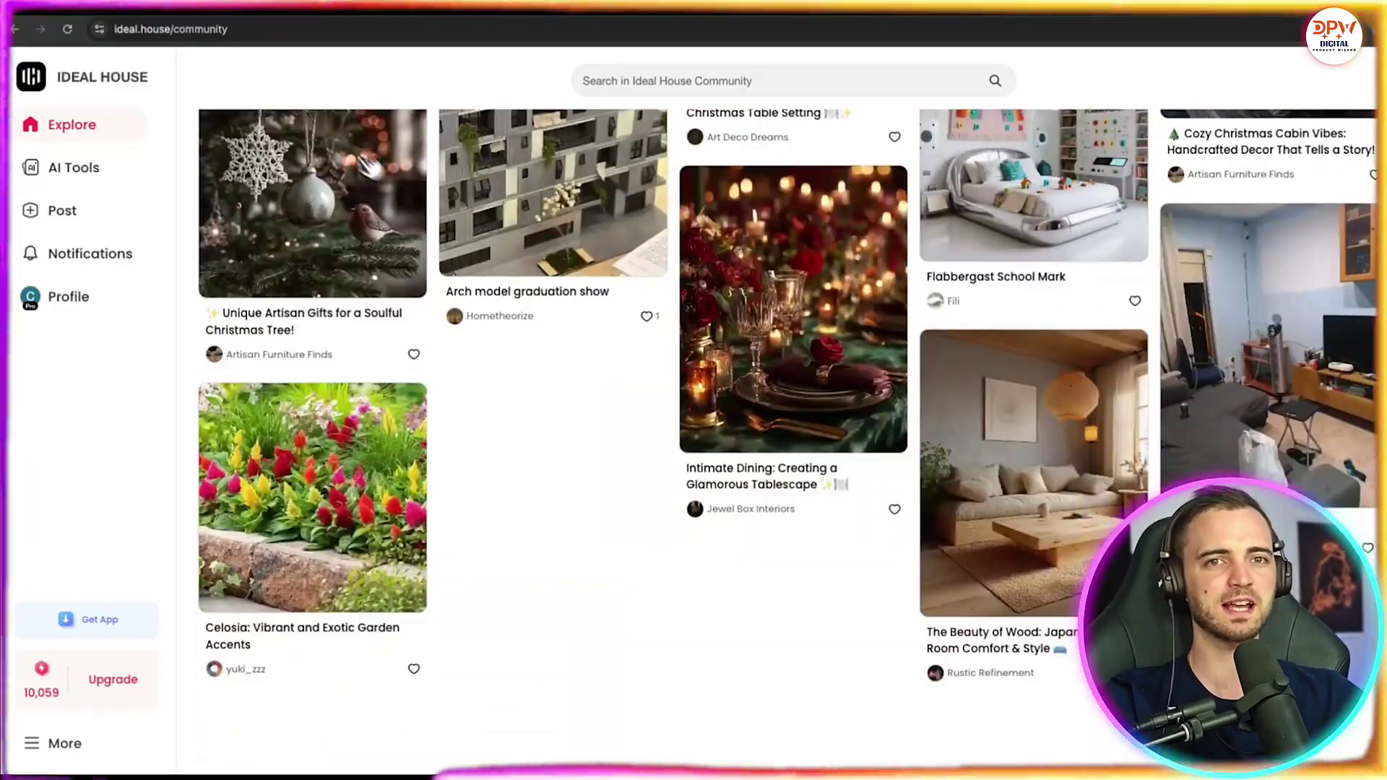
- Return to the AI Tools page and look over the tool list and the Overview of AI Tools section
left_click(146, 172)
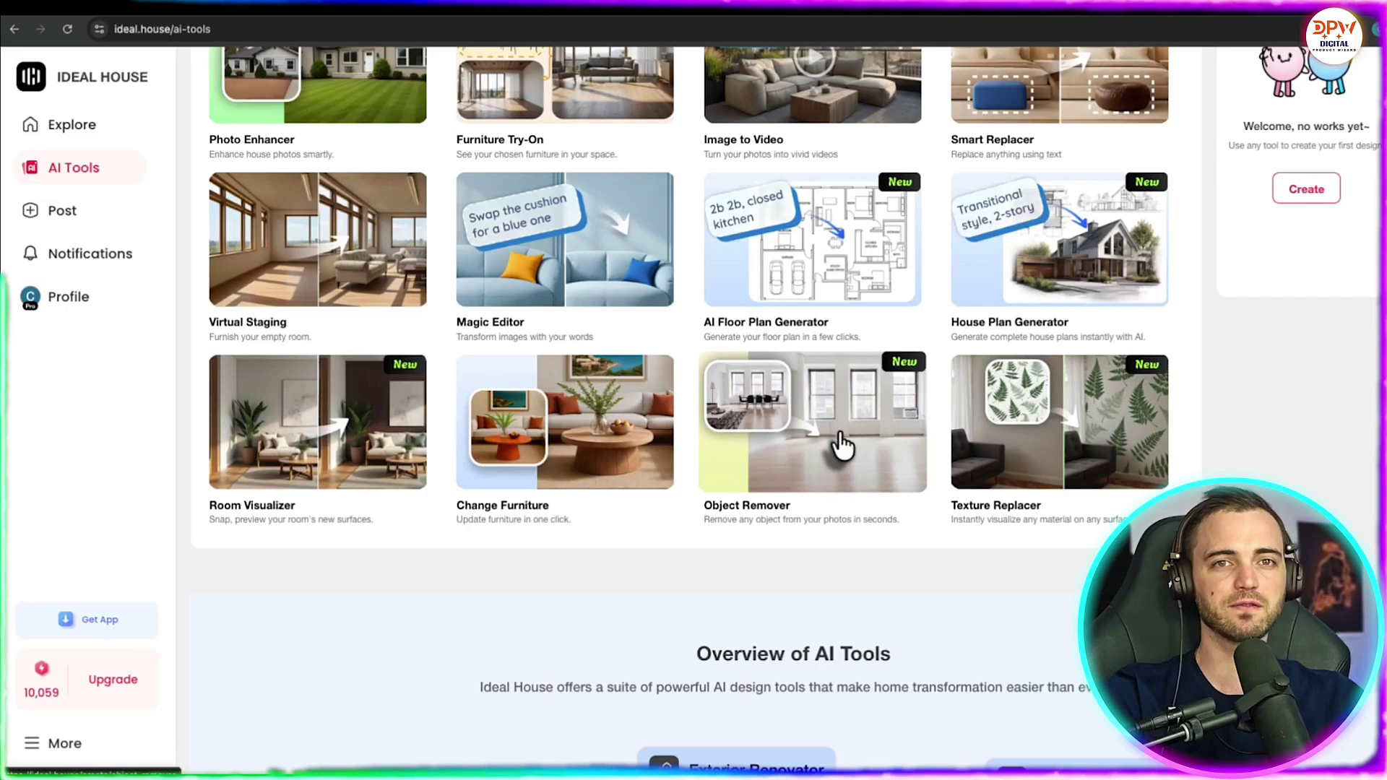
scroll(840, 444, "down", 5)
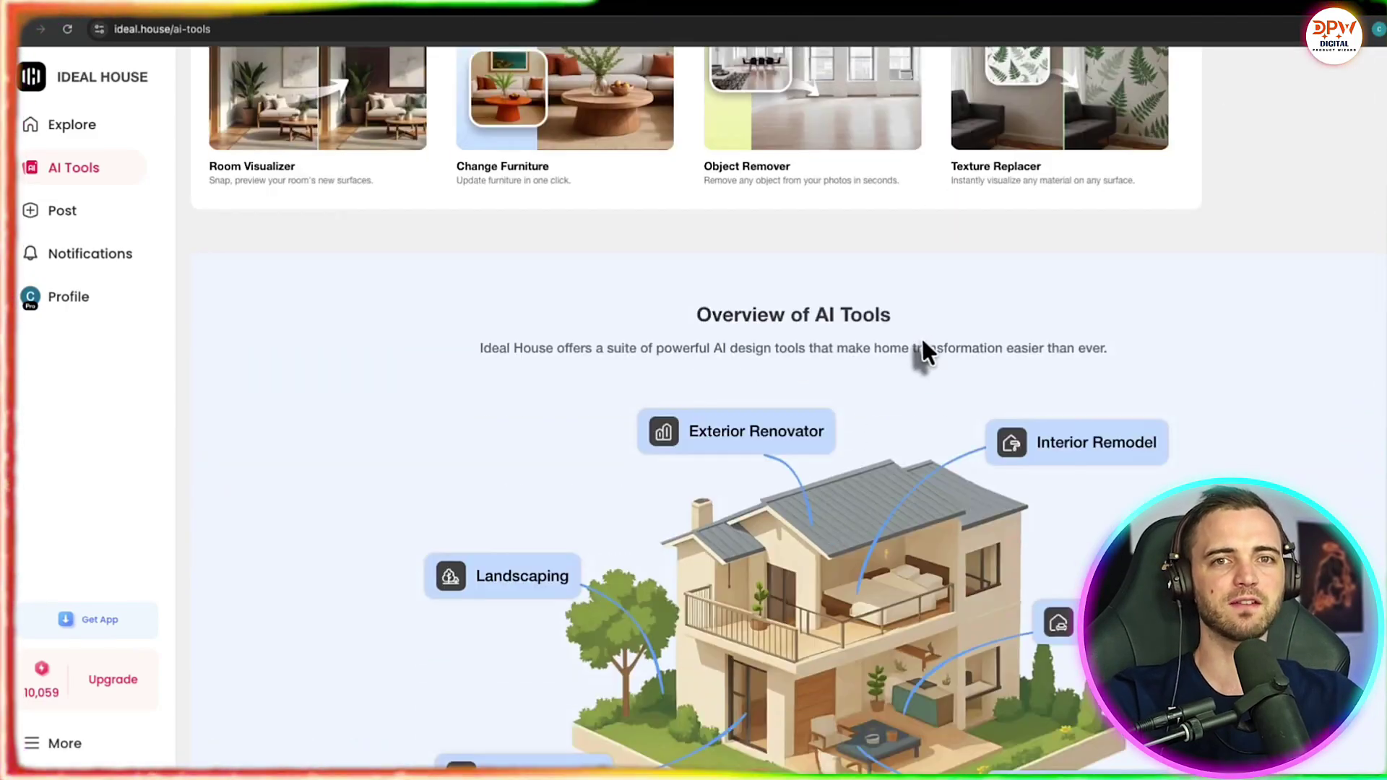
scroll(923, 346, "down", 9)
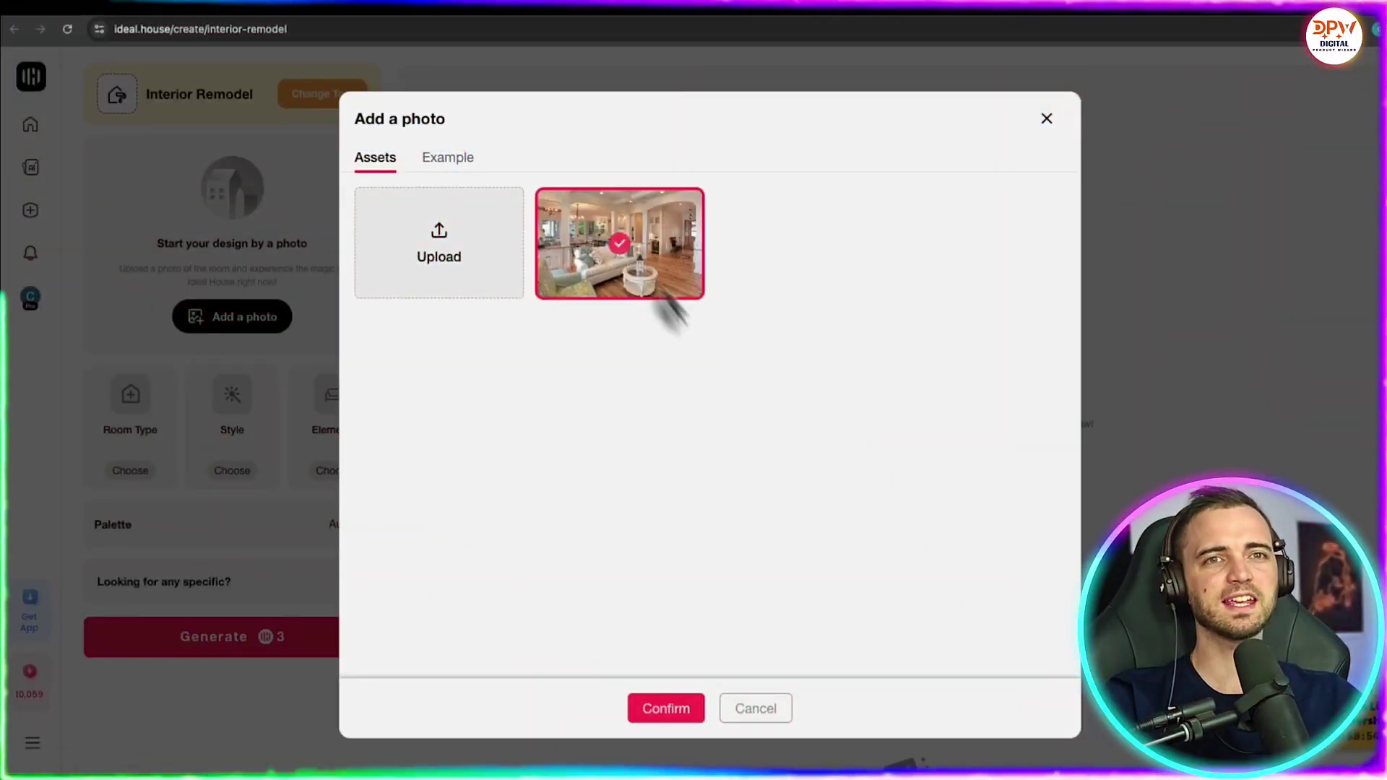
- Add the selected asset photo to the Interior Remodel design and set its room type to Living Room
left_click(659, 709)
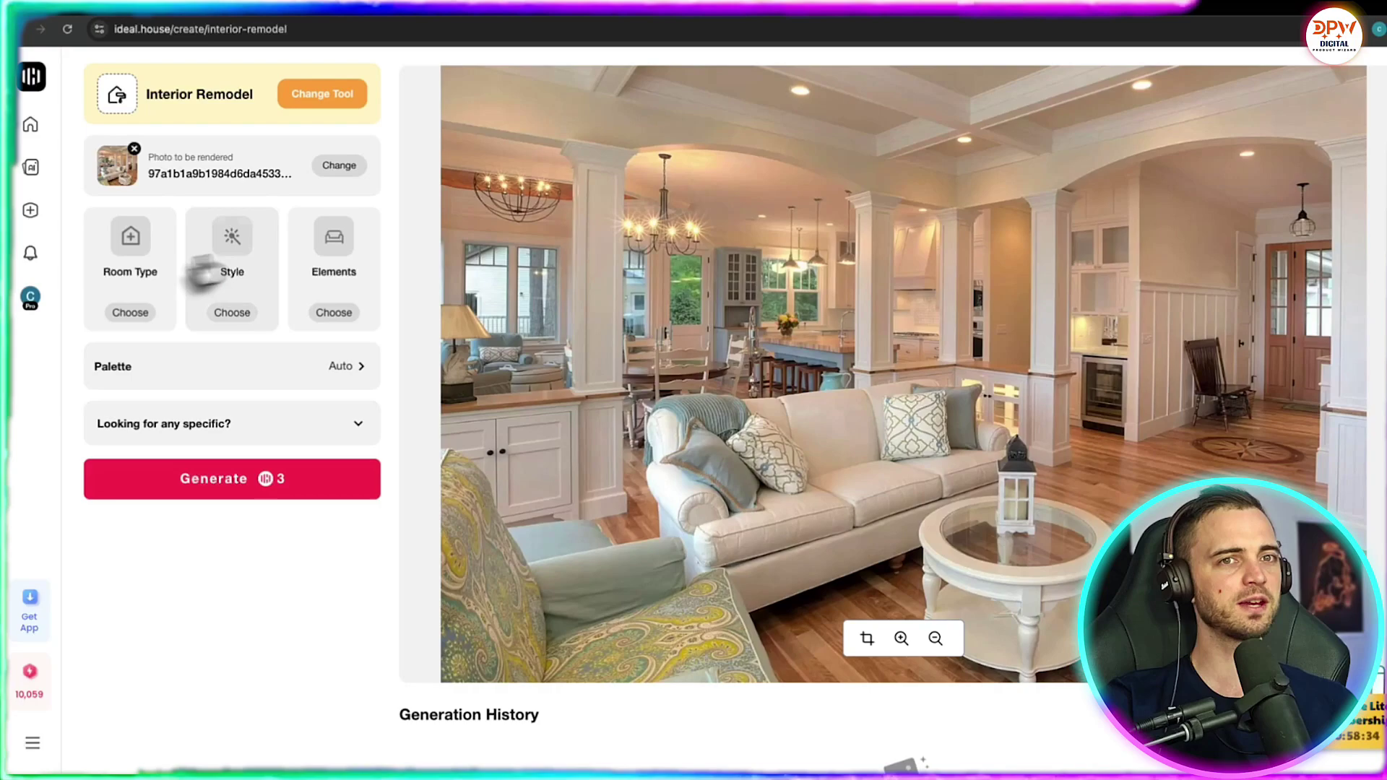
left_click(131, 313)
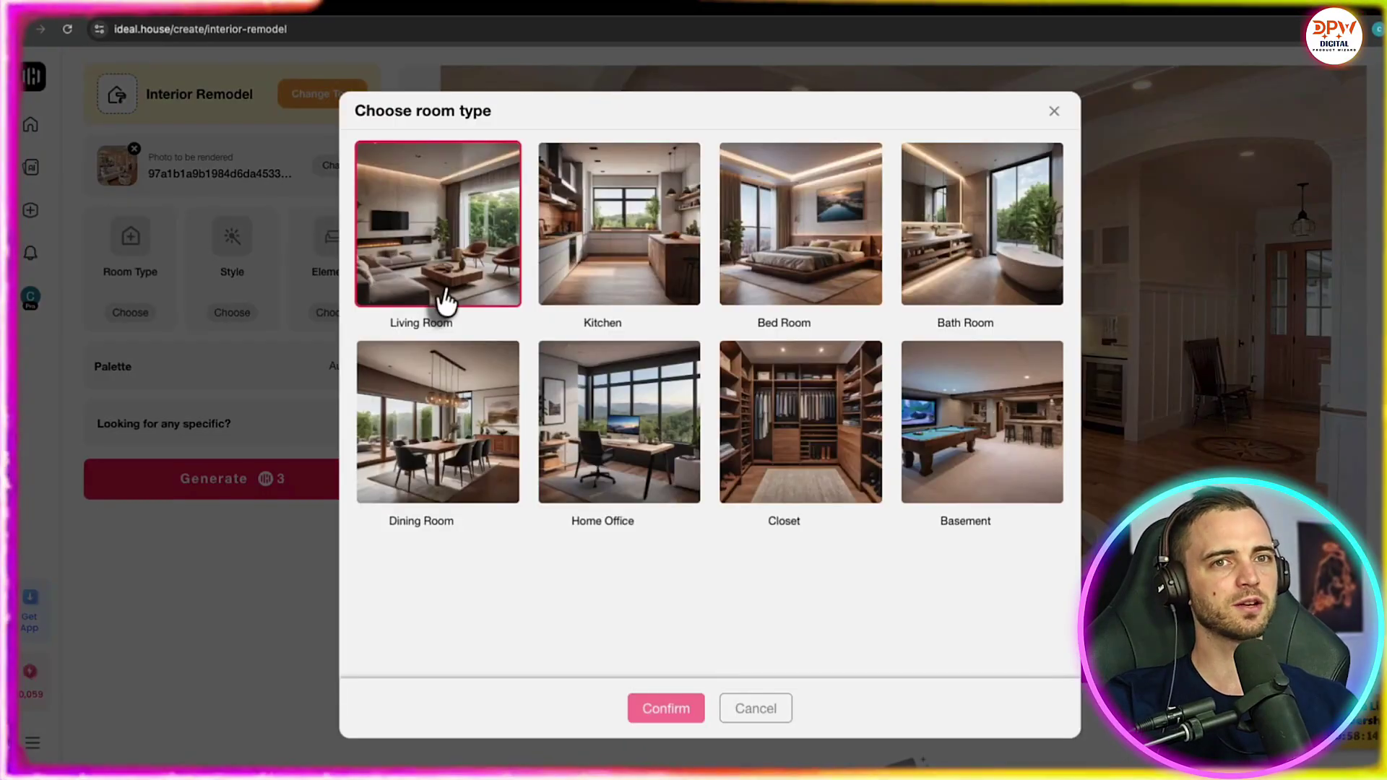
left_click(448, 245)
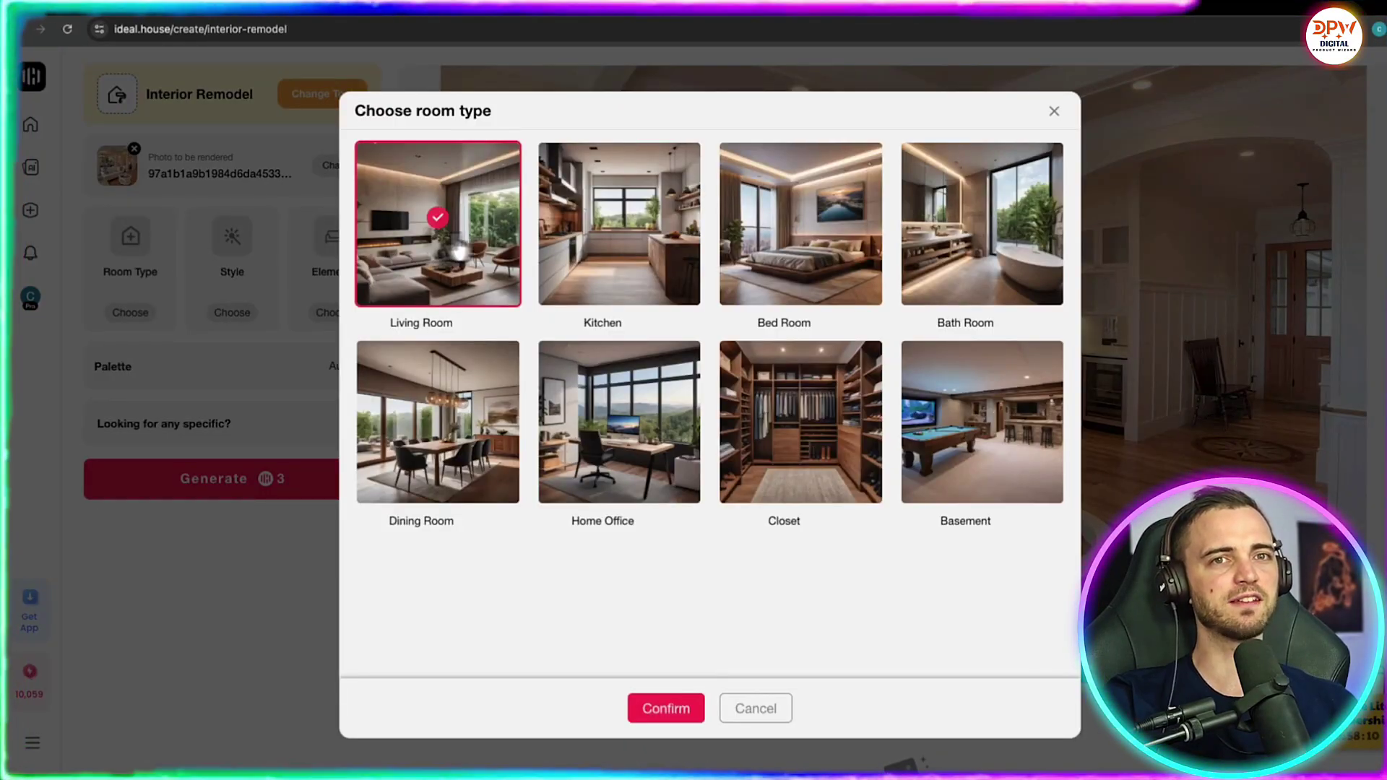
left_click(665, 708)
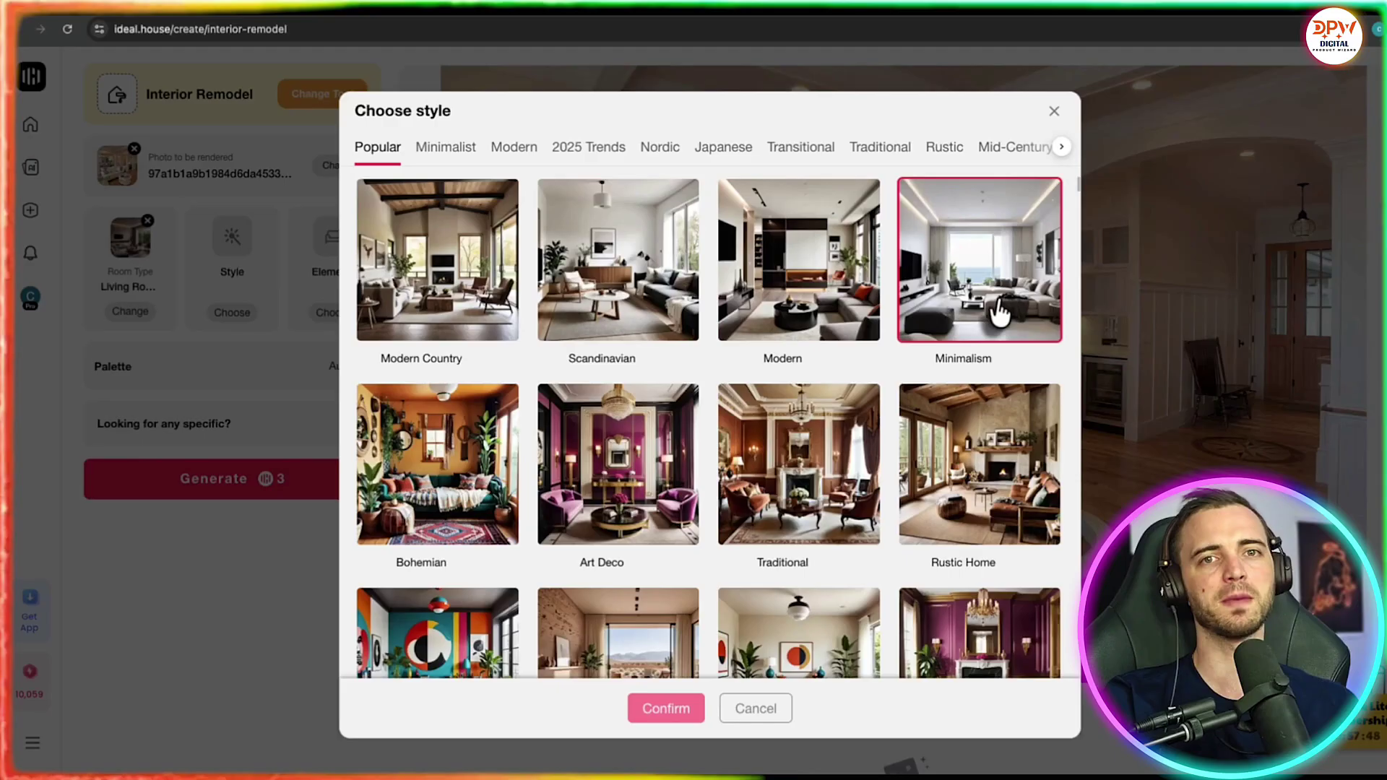
- Browse the design styles and apply Mountain Serenity from the 2025 Trends category
scroll(842, 307, "down", 3)
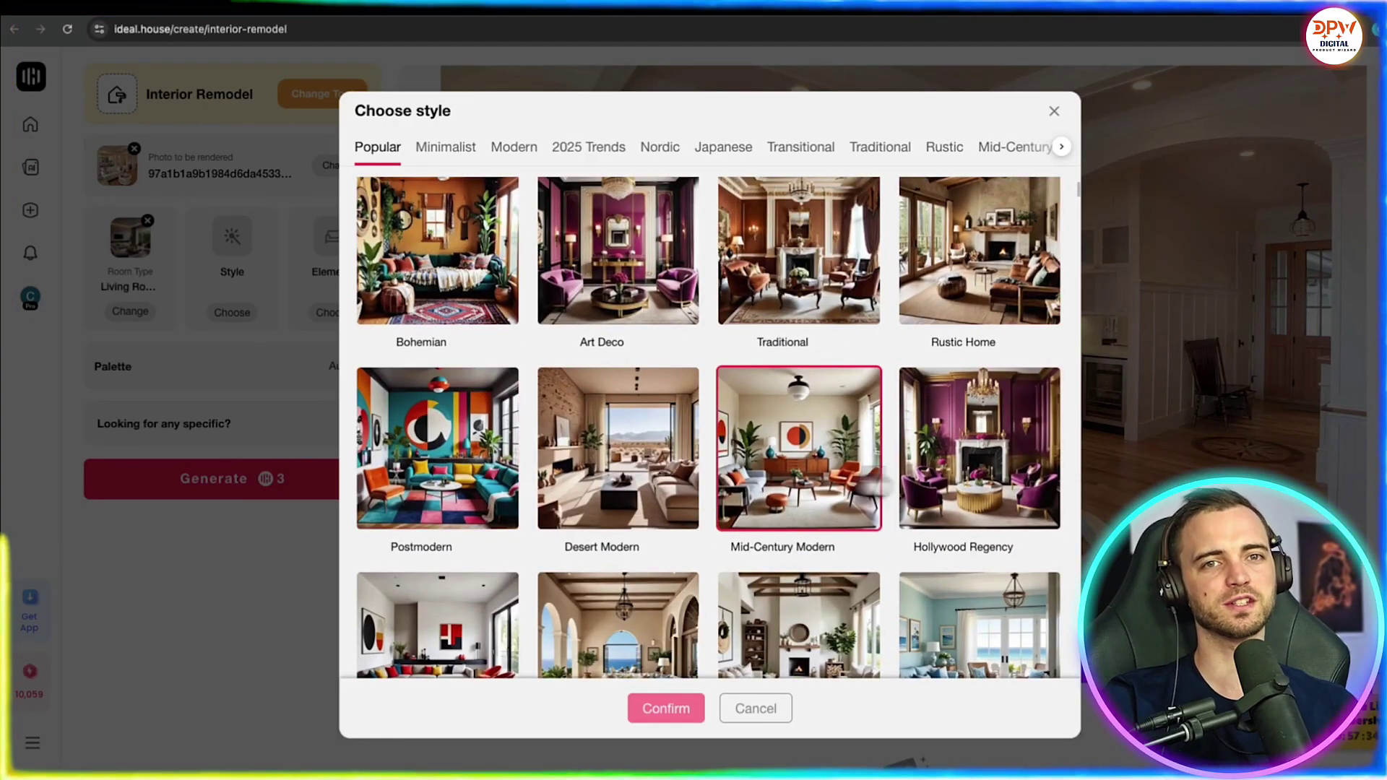
scroll(972, 478, "down", 1)
scroll(971, 478, "down", 10)
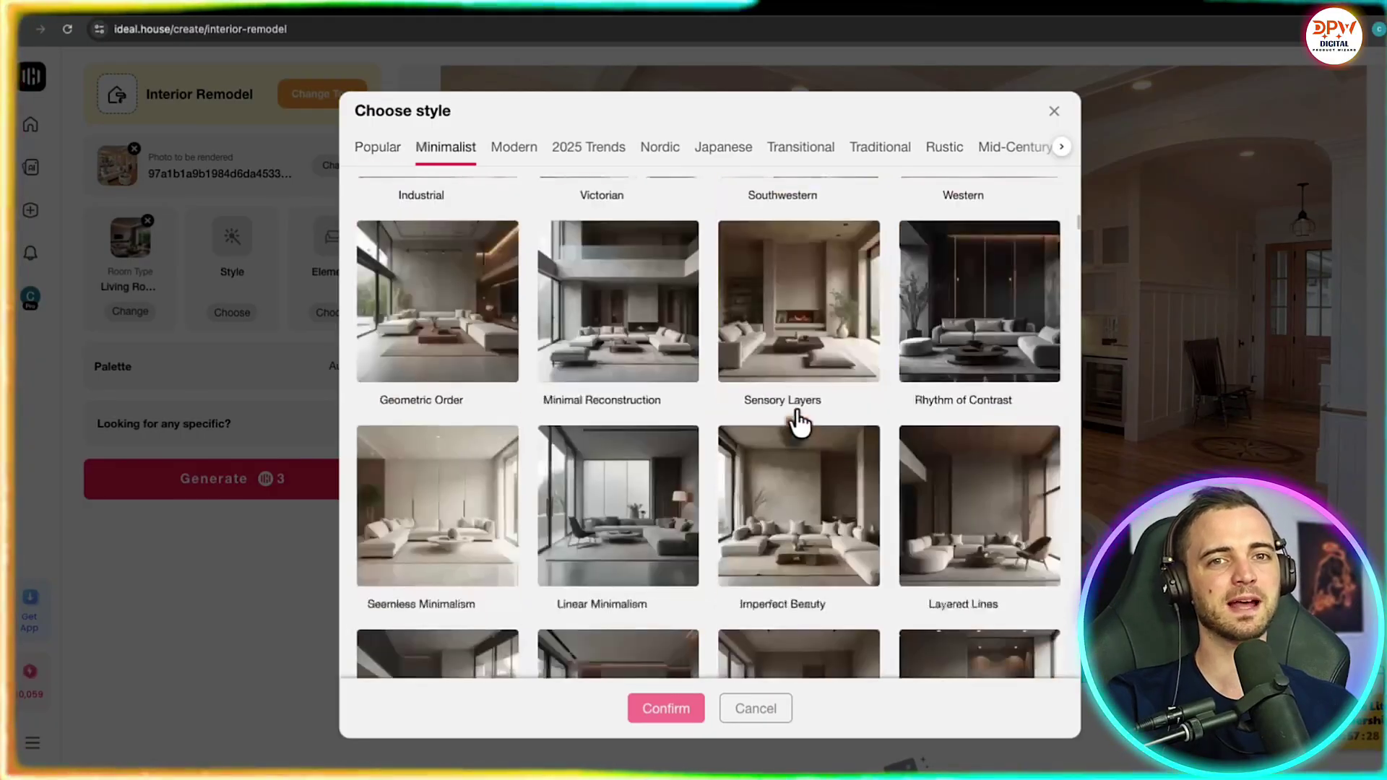
scroll(795, 419, "down", 7)
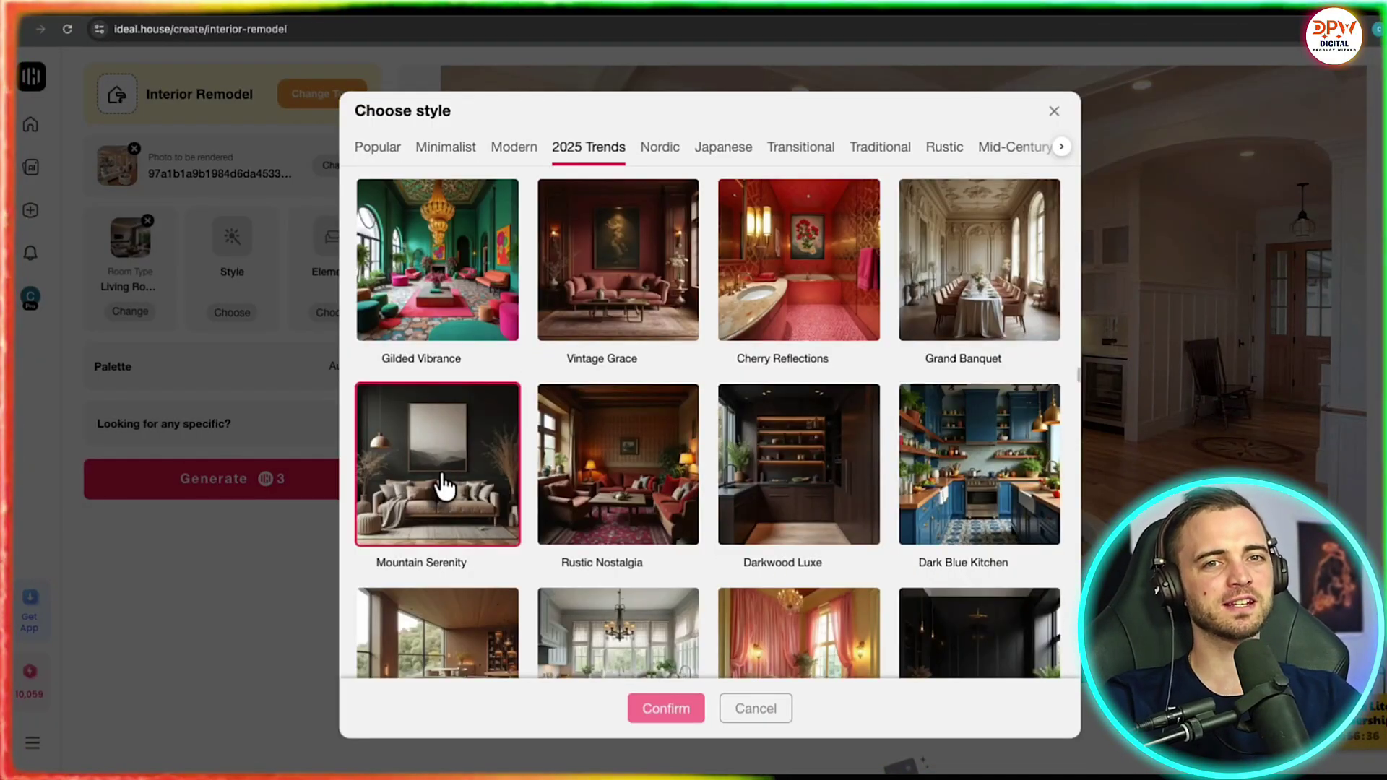
left_click(444, 486)
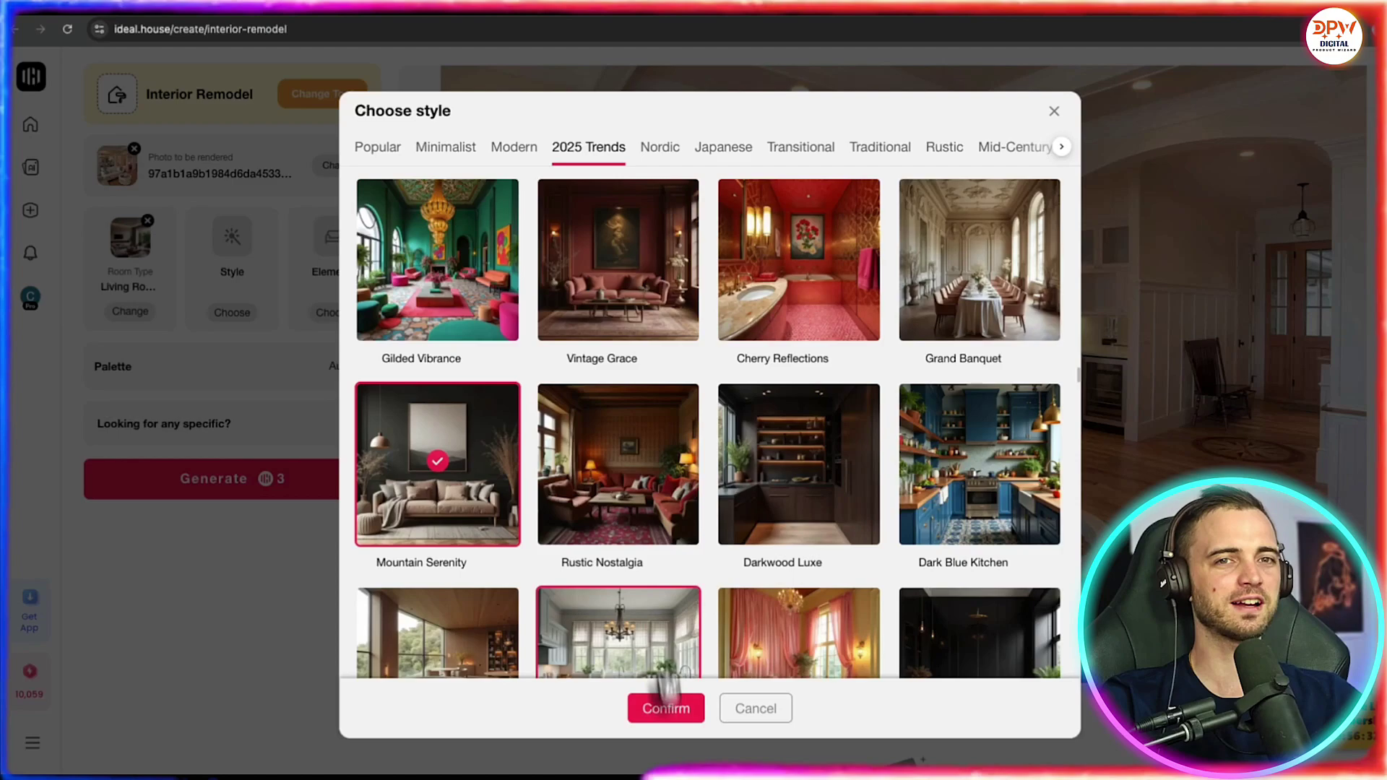
left_click(661, 705)
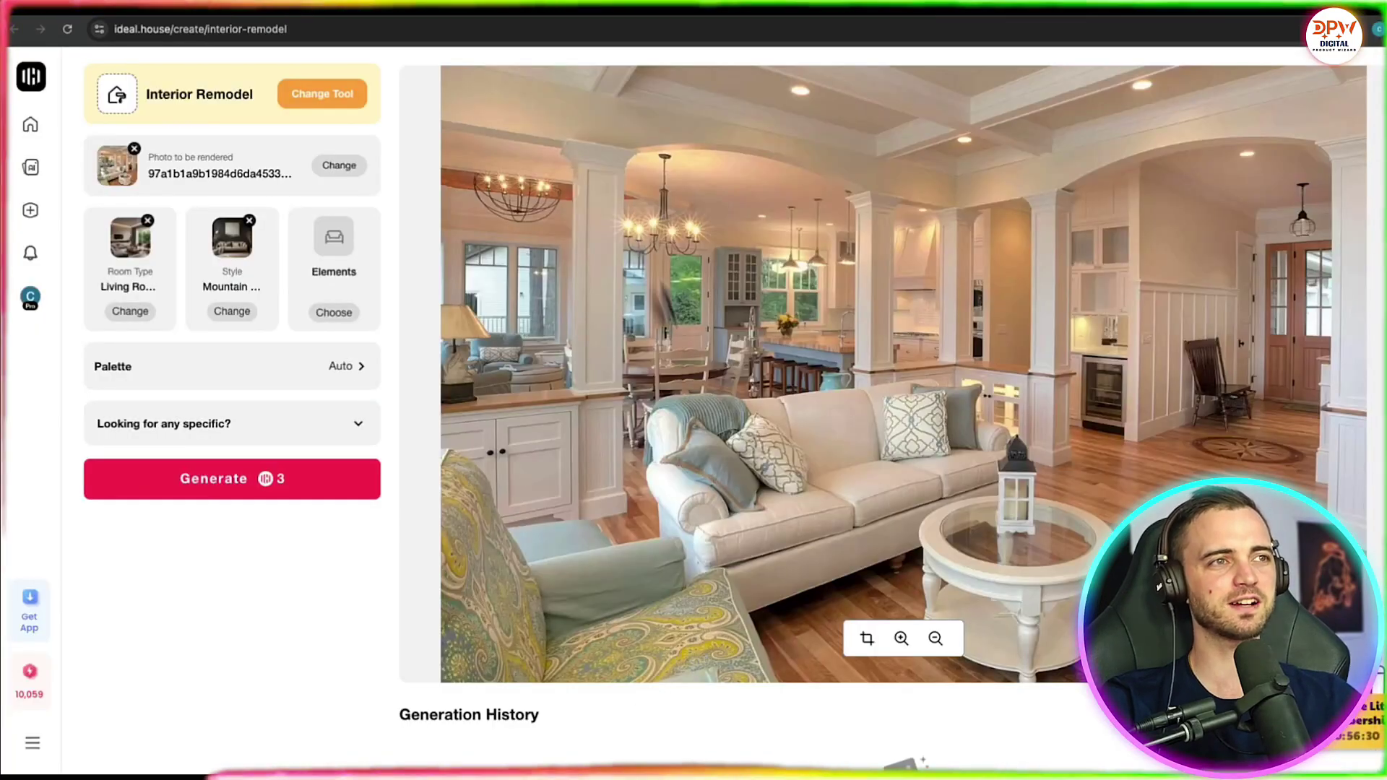
- Select the living room elements Rug, Armchair, Sofa, Plants, Floor Lamp and Curtains for the remodel
left_click(333, 312)
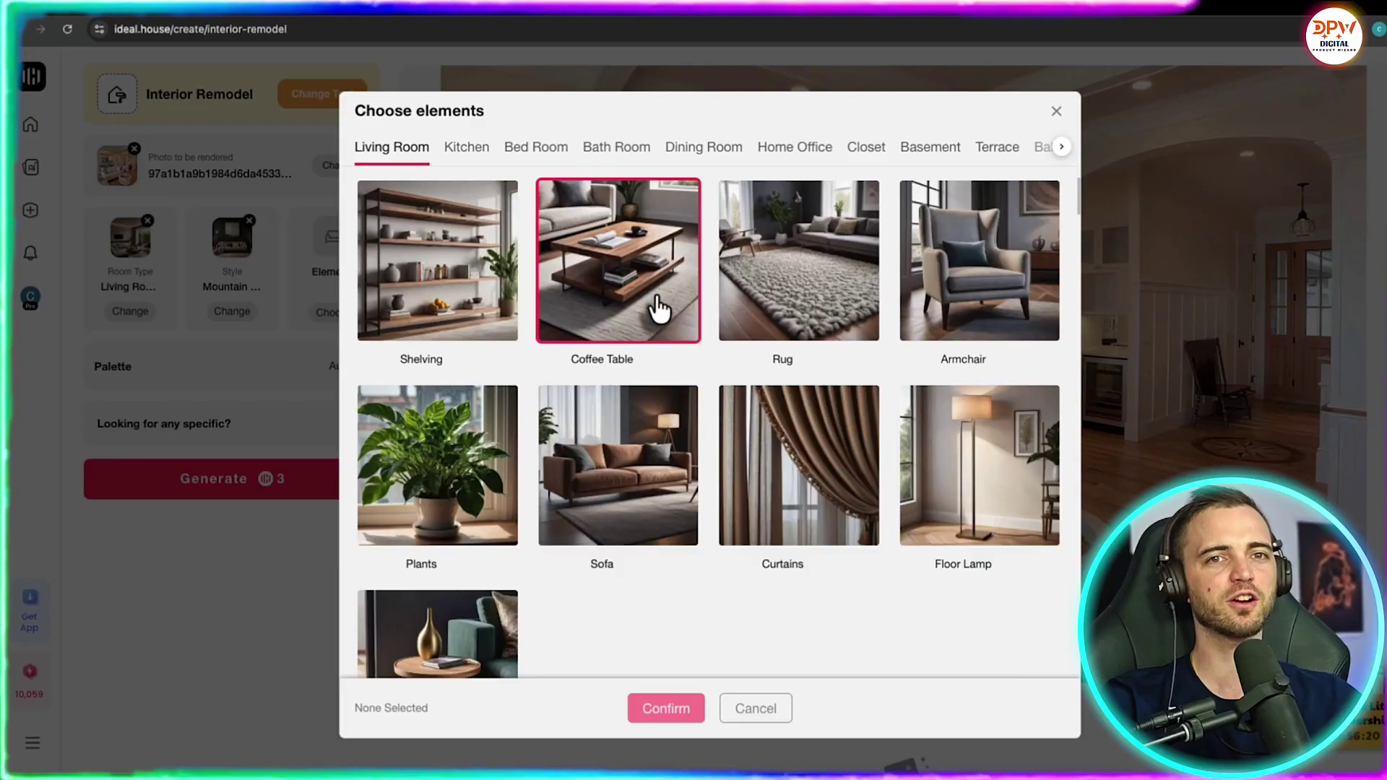
left_click(814, 297)
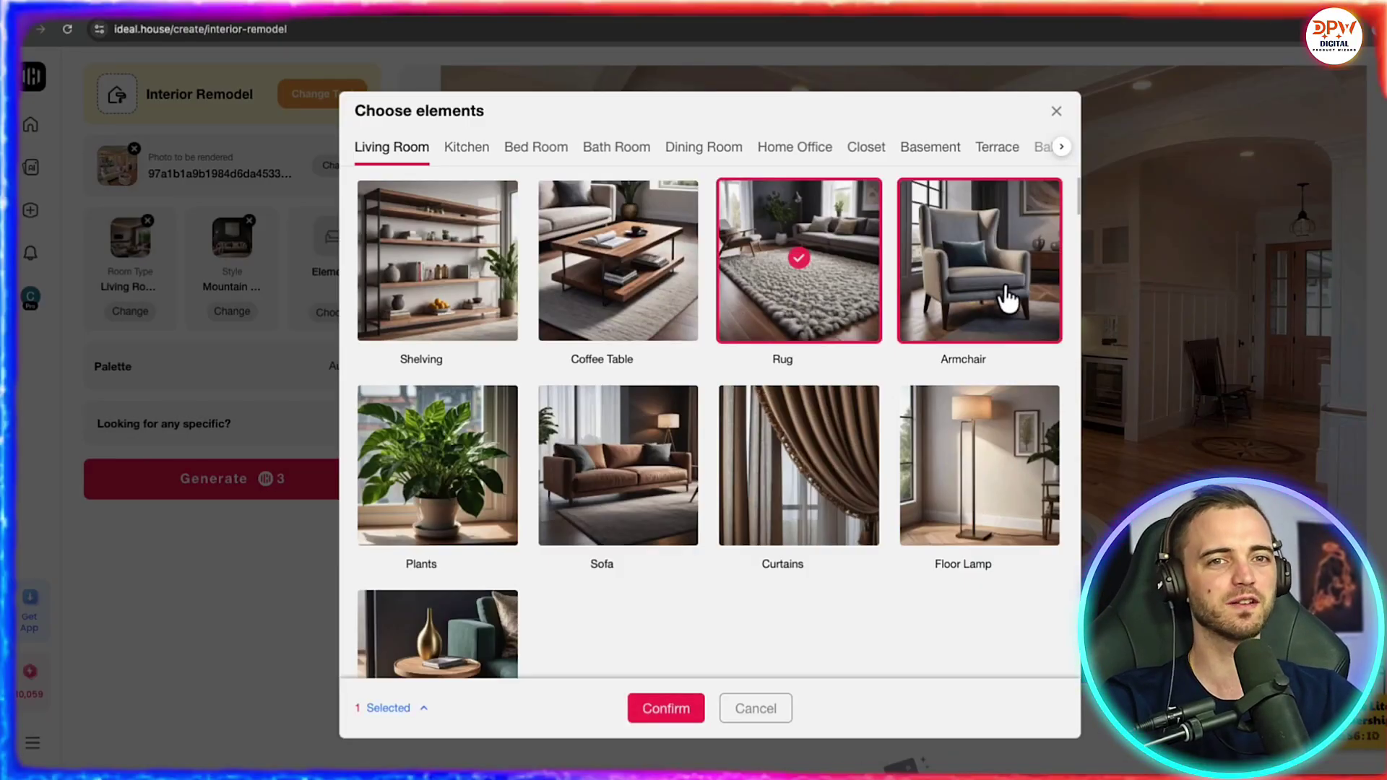
left_click(1005, 298)
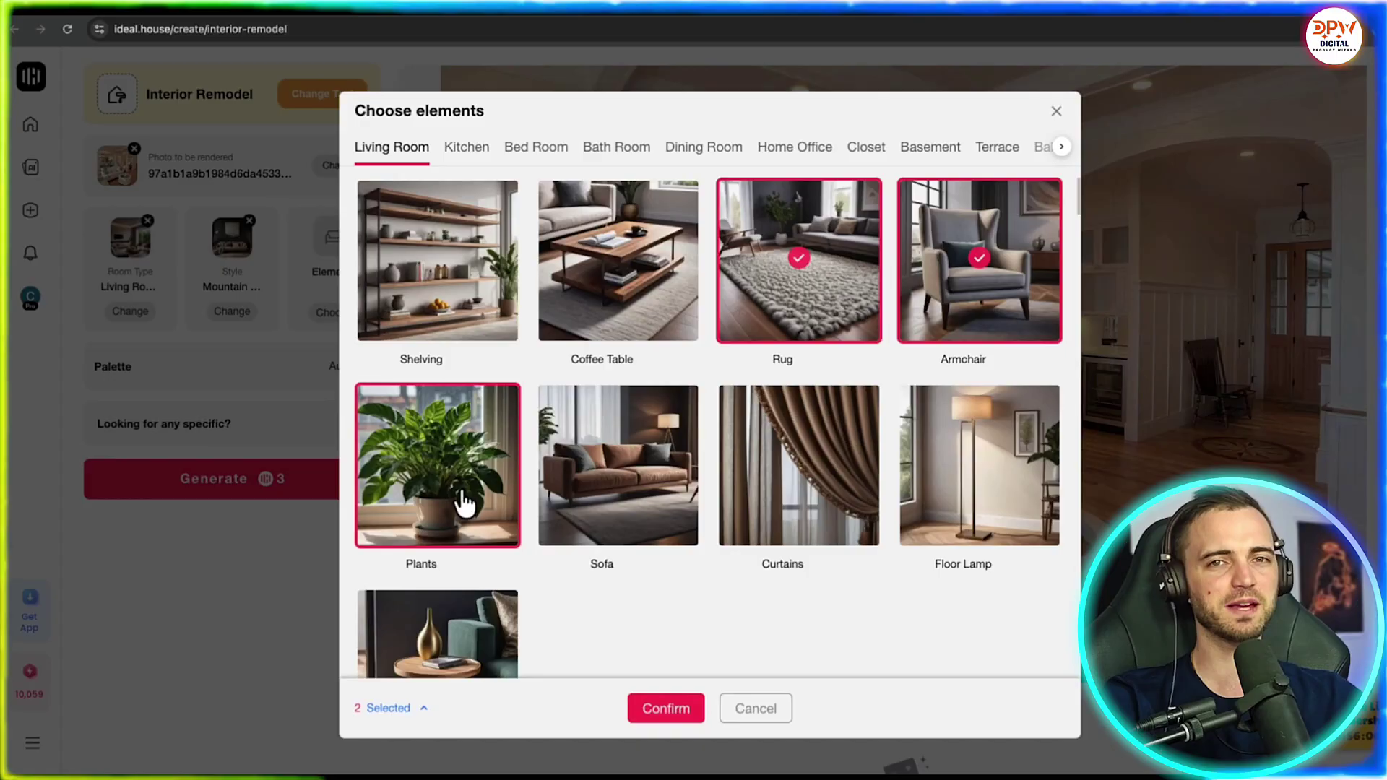
left_click(639, 482)
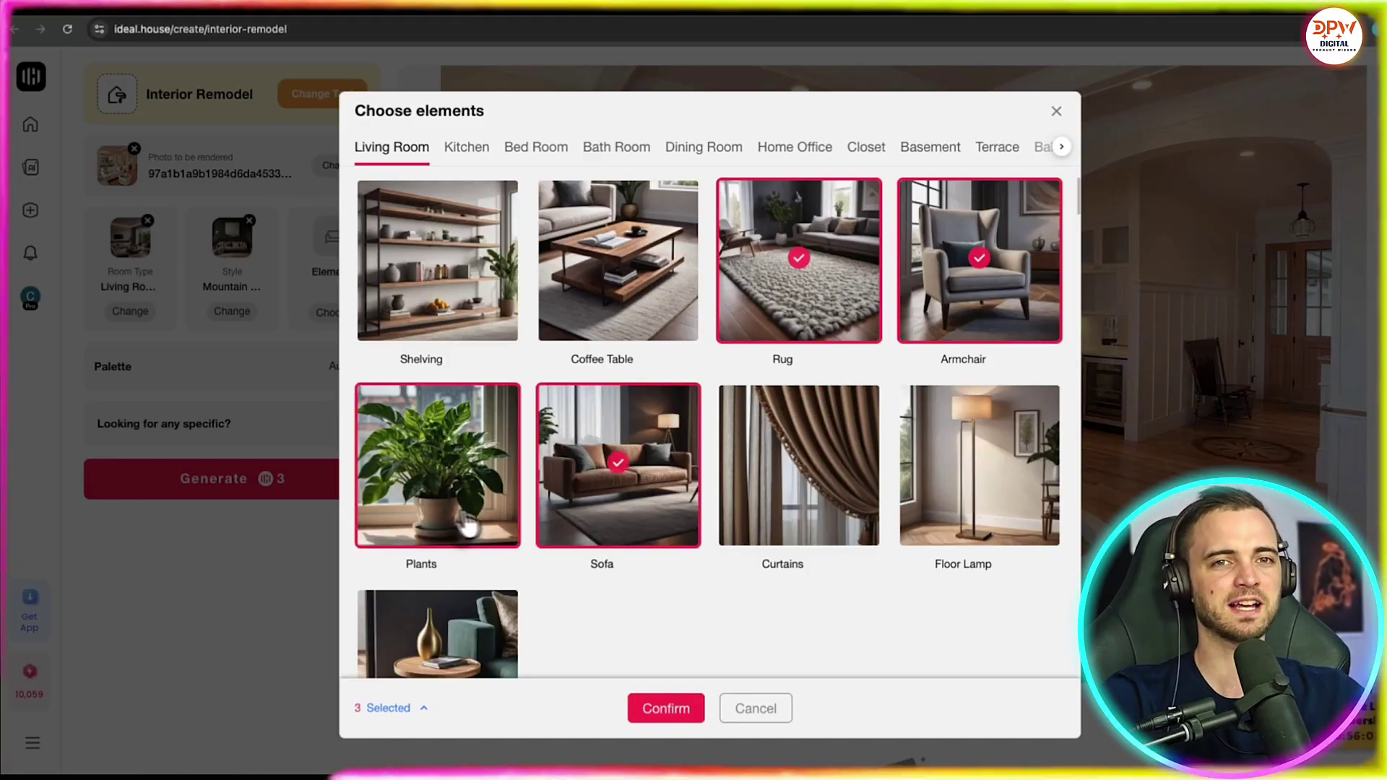
scroll(759, 491, "down", 1)
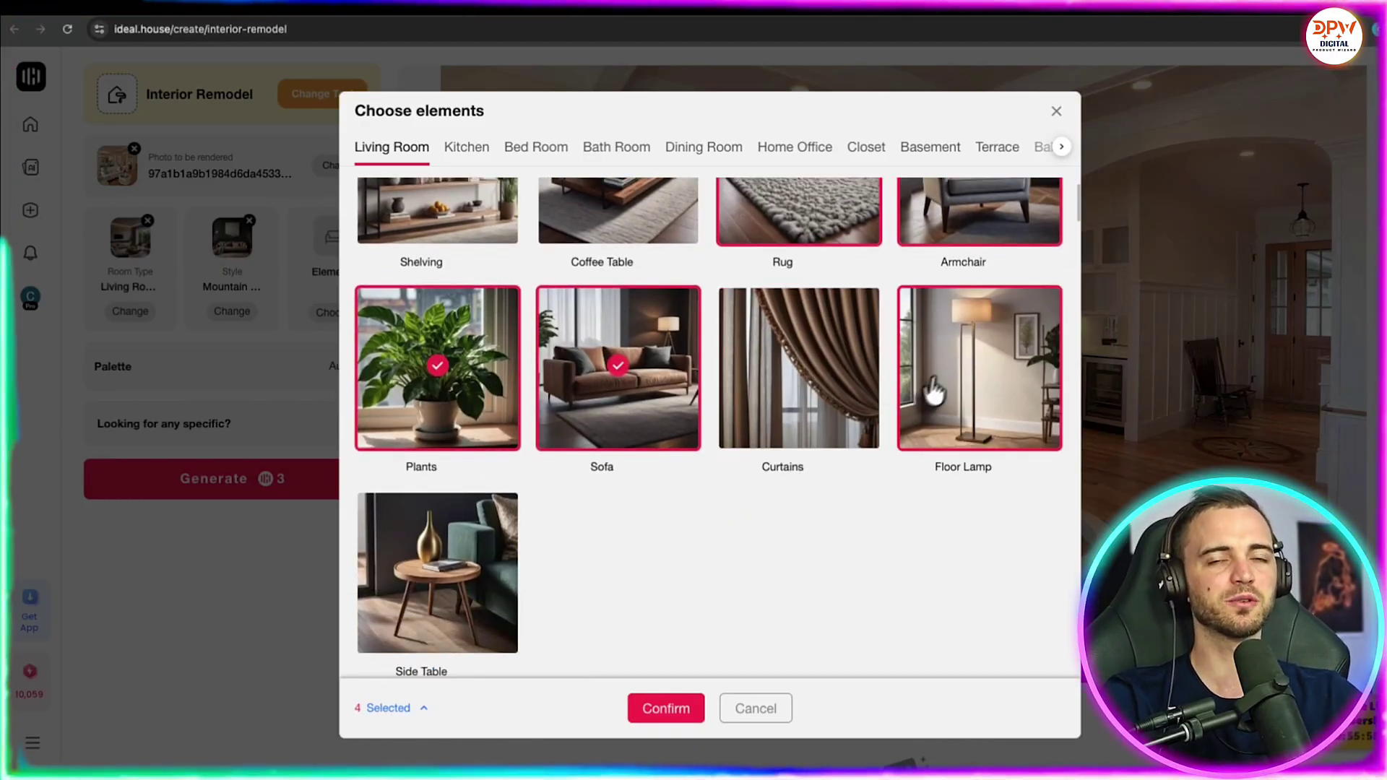
left_click(858, 372)
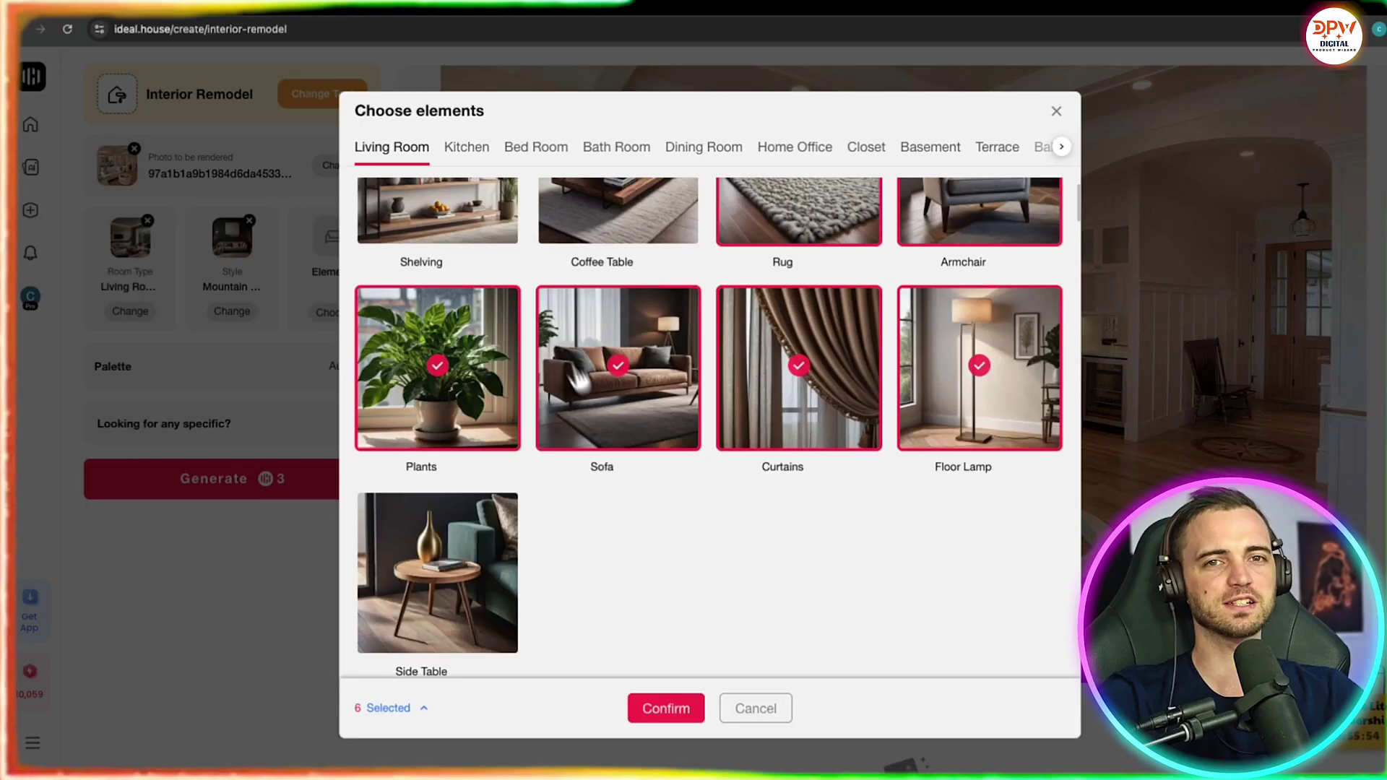
- Add Coffee Table and Side Table to the selected living room elements and confirm the selection
scroll(581, 383, "up", 1)
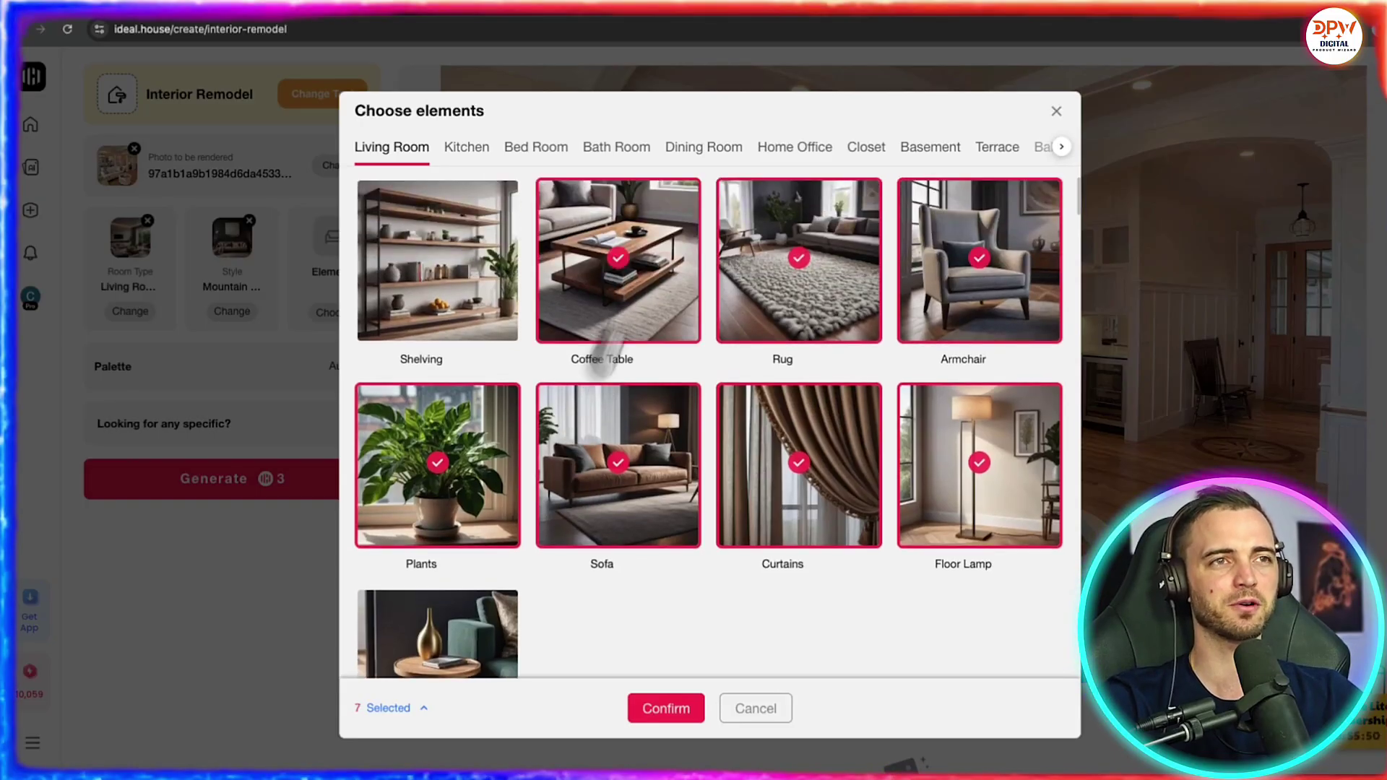
scroll(540, 533, "down", 2)
scroll(598, 498, "up", 1)
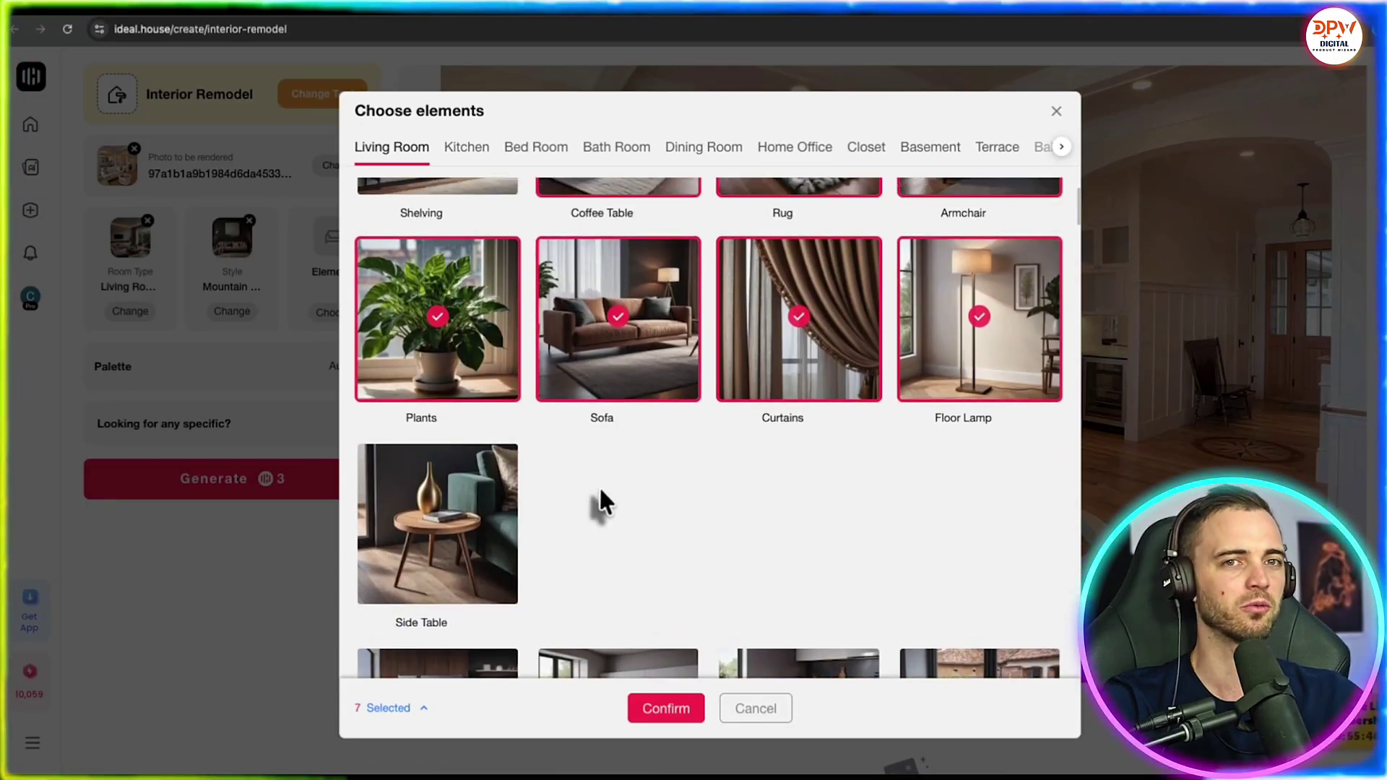
scroll(598, 498, "down", 2)
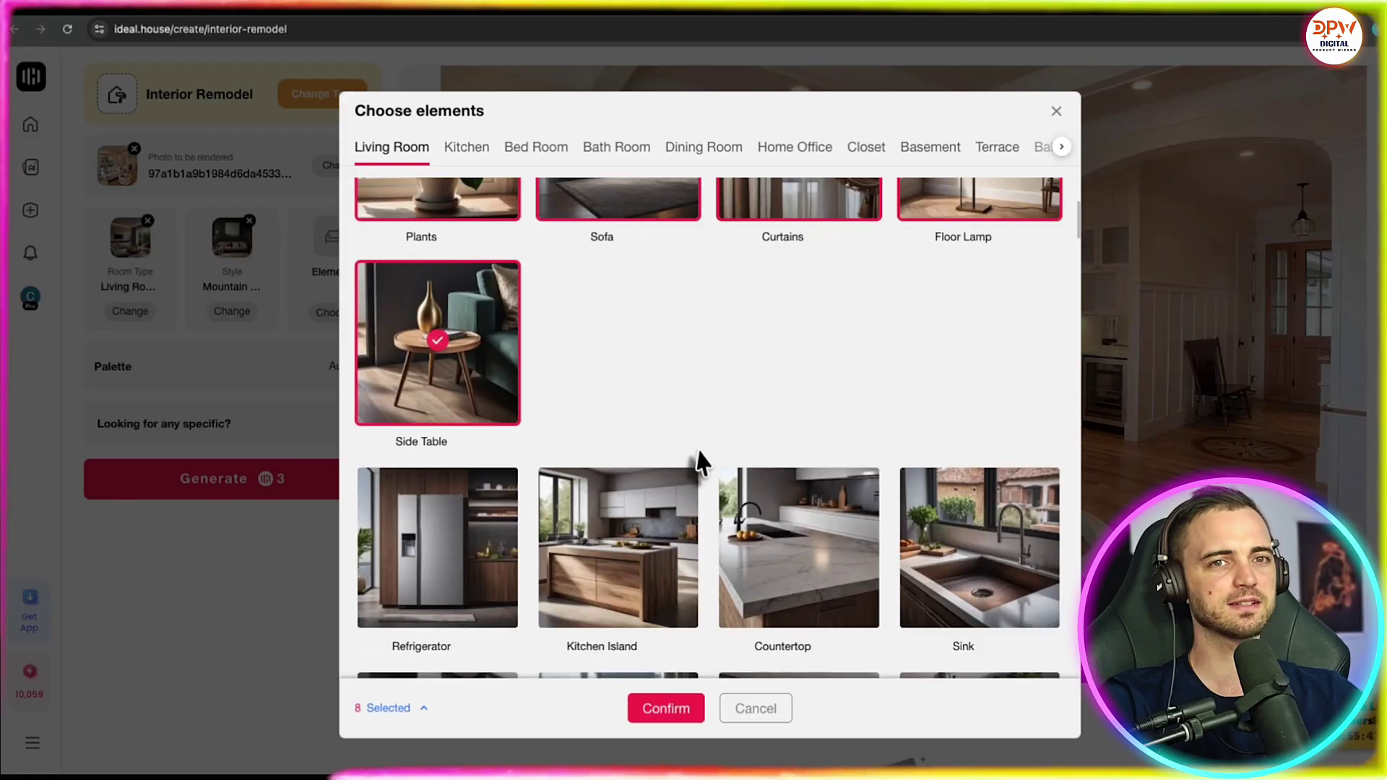
scroll(935, 443, "down", 2)
scroll(831, 487, "down", 3)
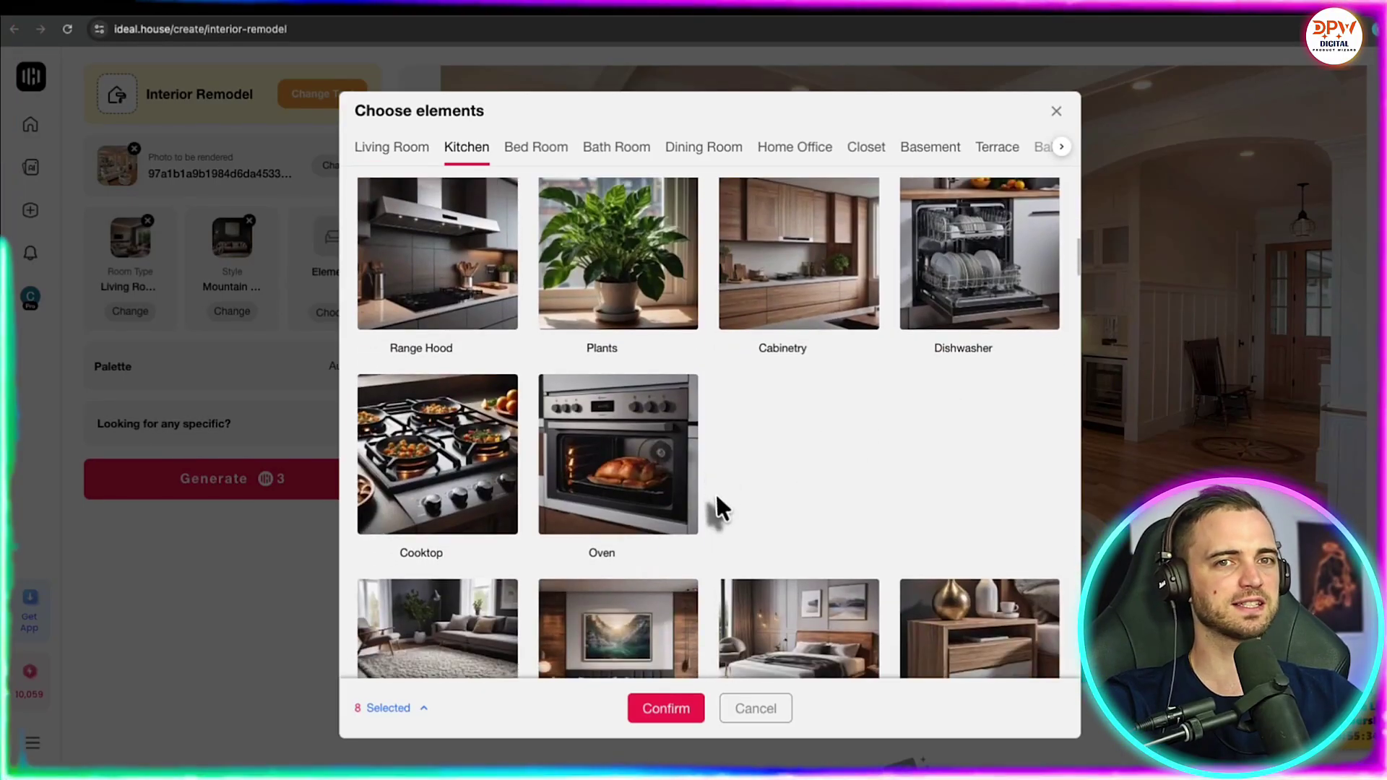
scroll(719, 508, "up", 4)
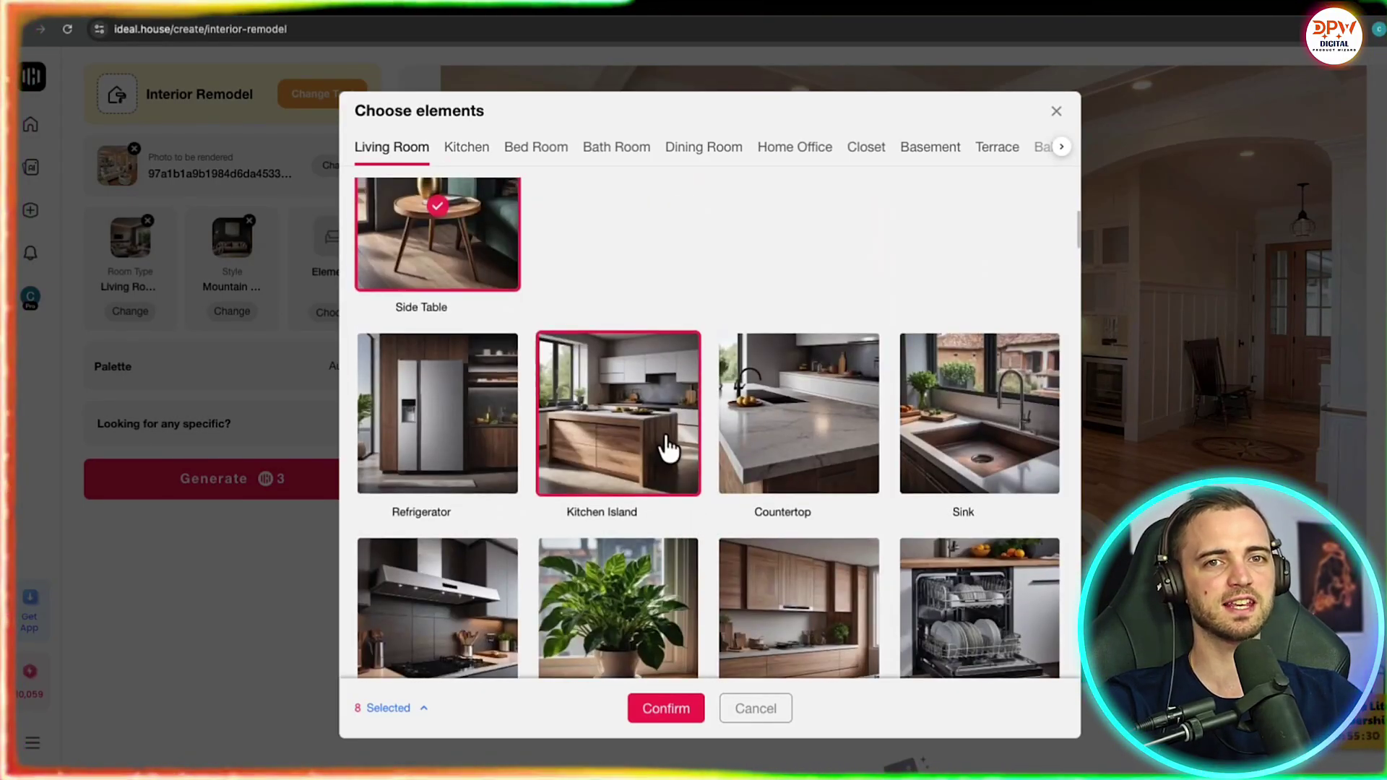
scroll(662, 443, "up", 2)
left_click(653, 707)
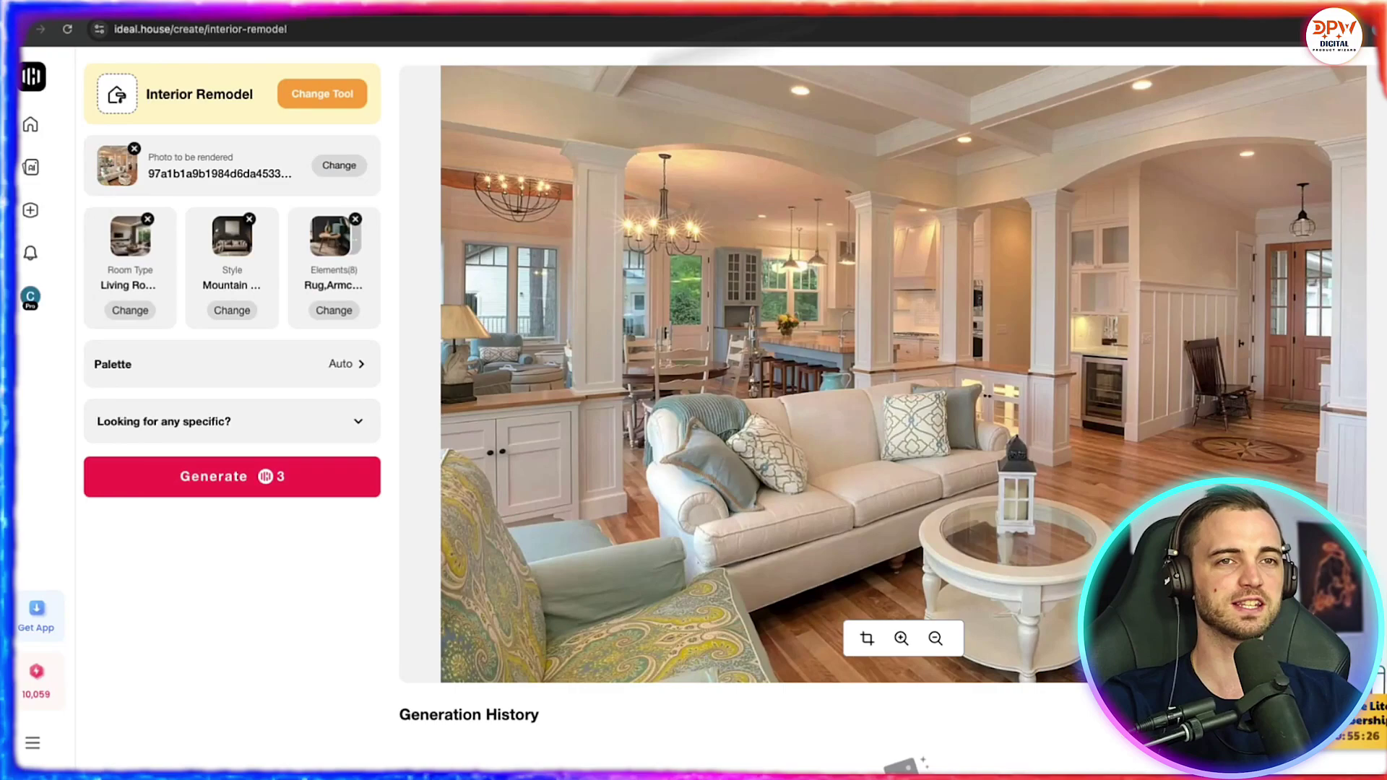
- View the recommended and custom colour palette options, leaving the palette on Auto
left_click(319, 363)
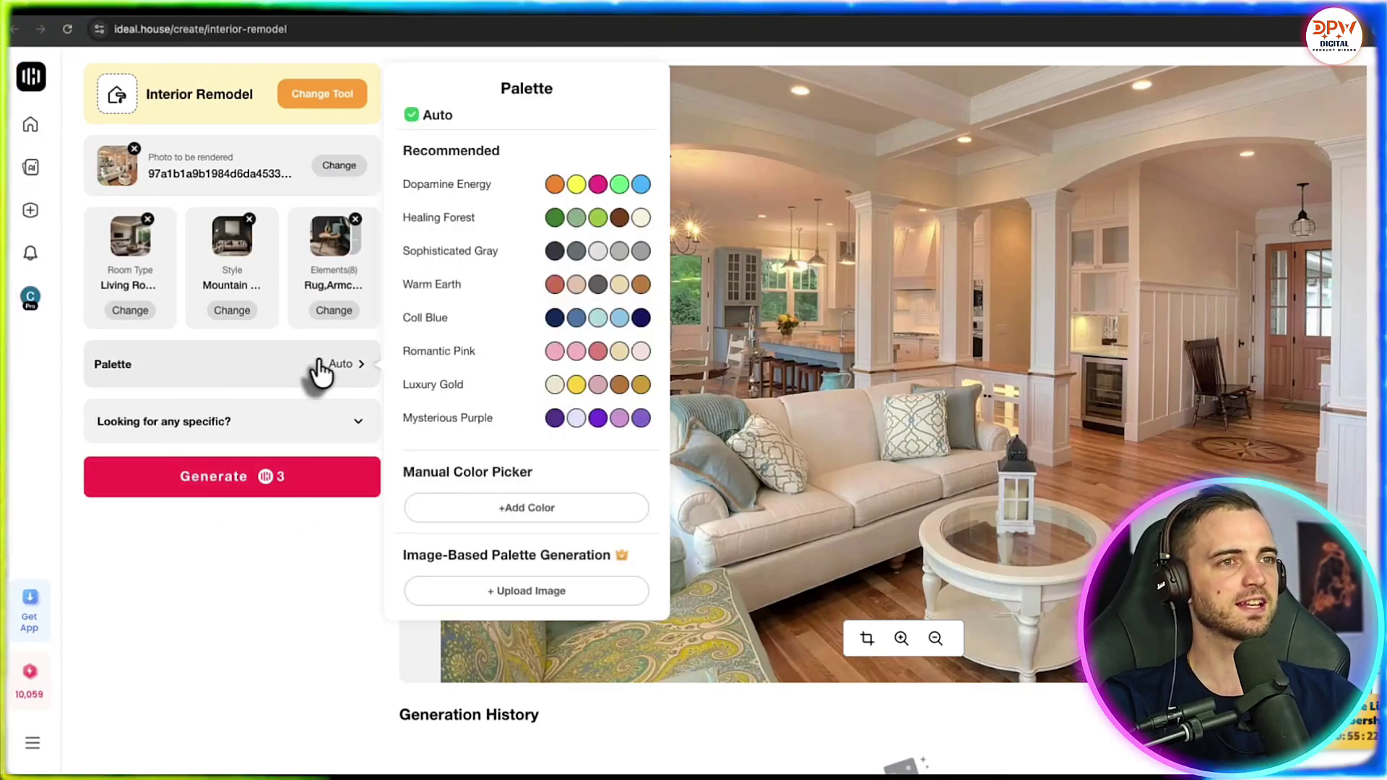
left_click(277, 369)
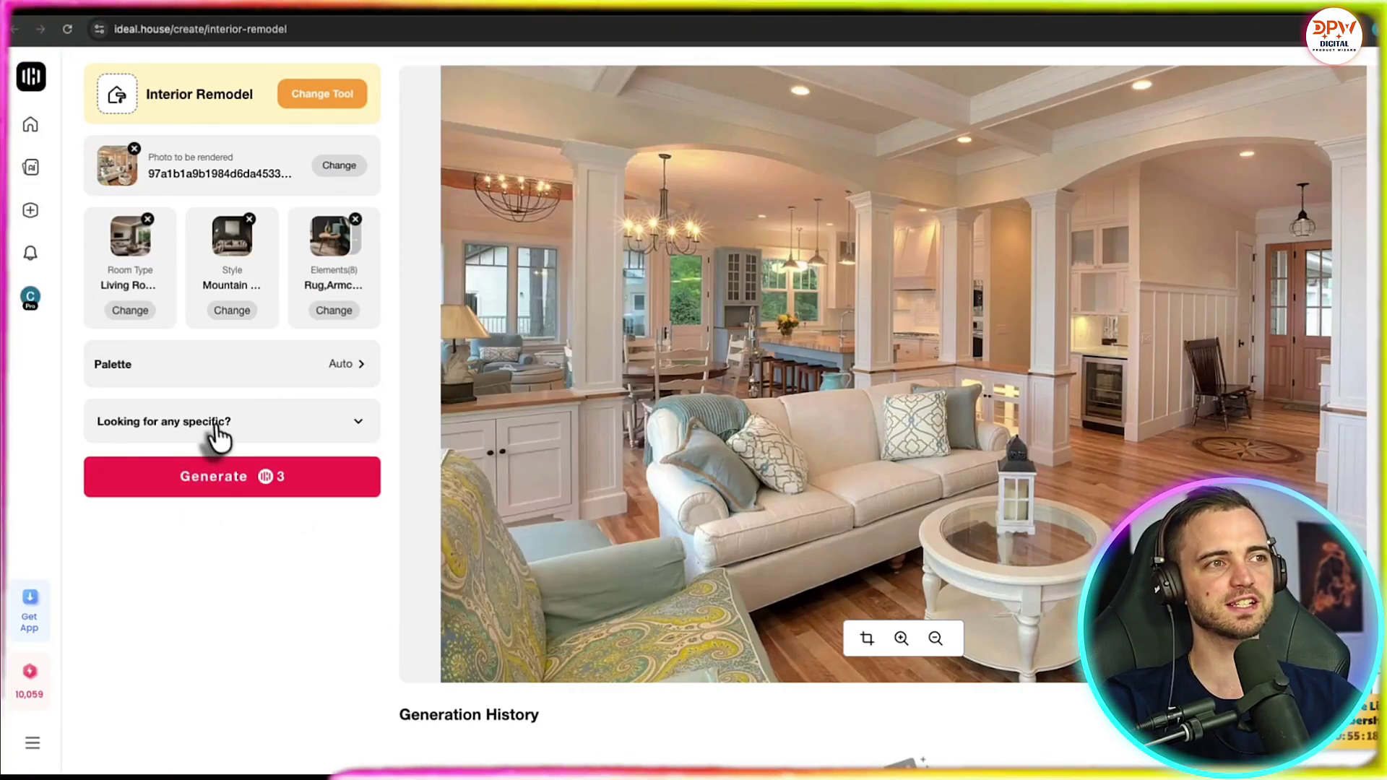
- Generate the Mountain Serenity interior remodel of the living room photo without adding a specific text request
left_click(217, 433)
left_click(229, 424)
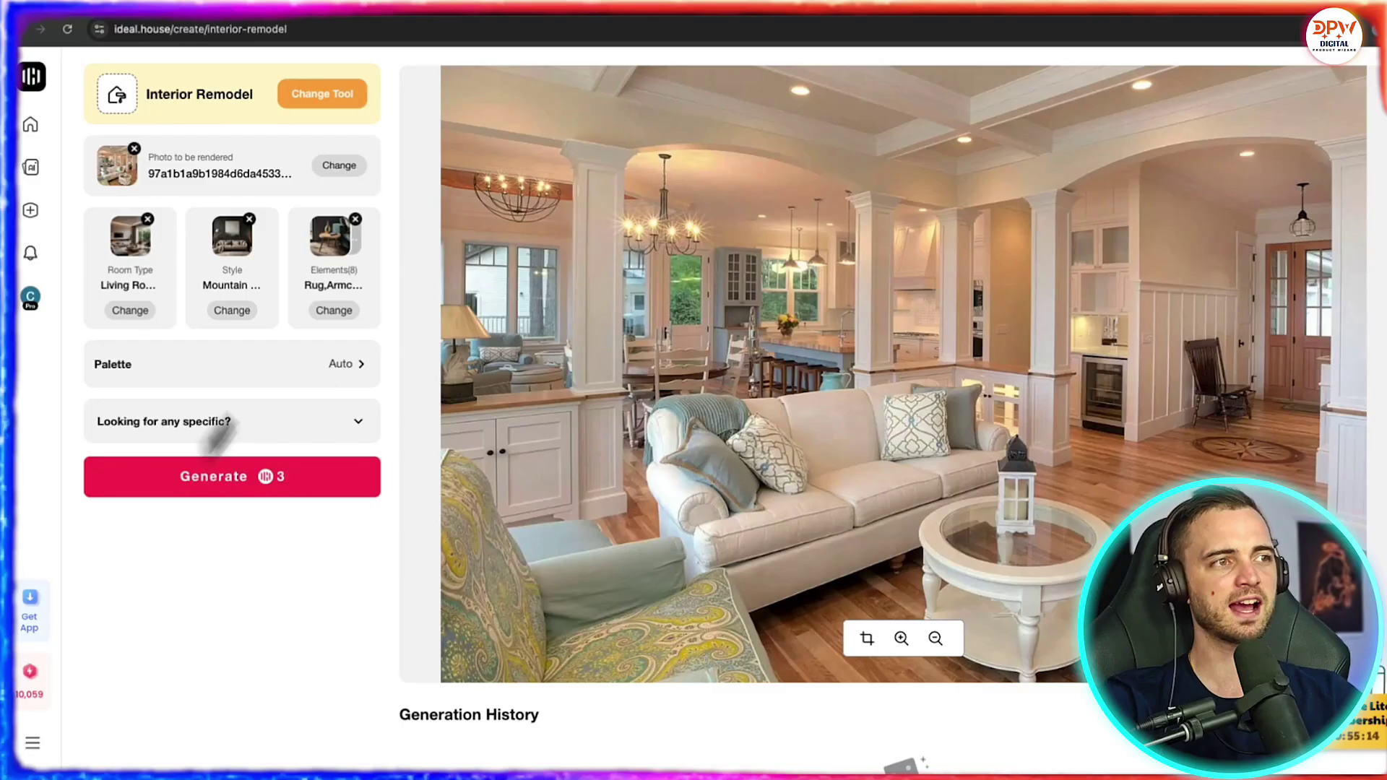
left_click(233, 484)
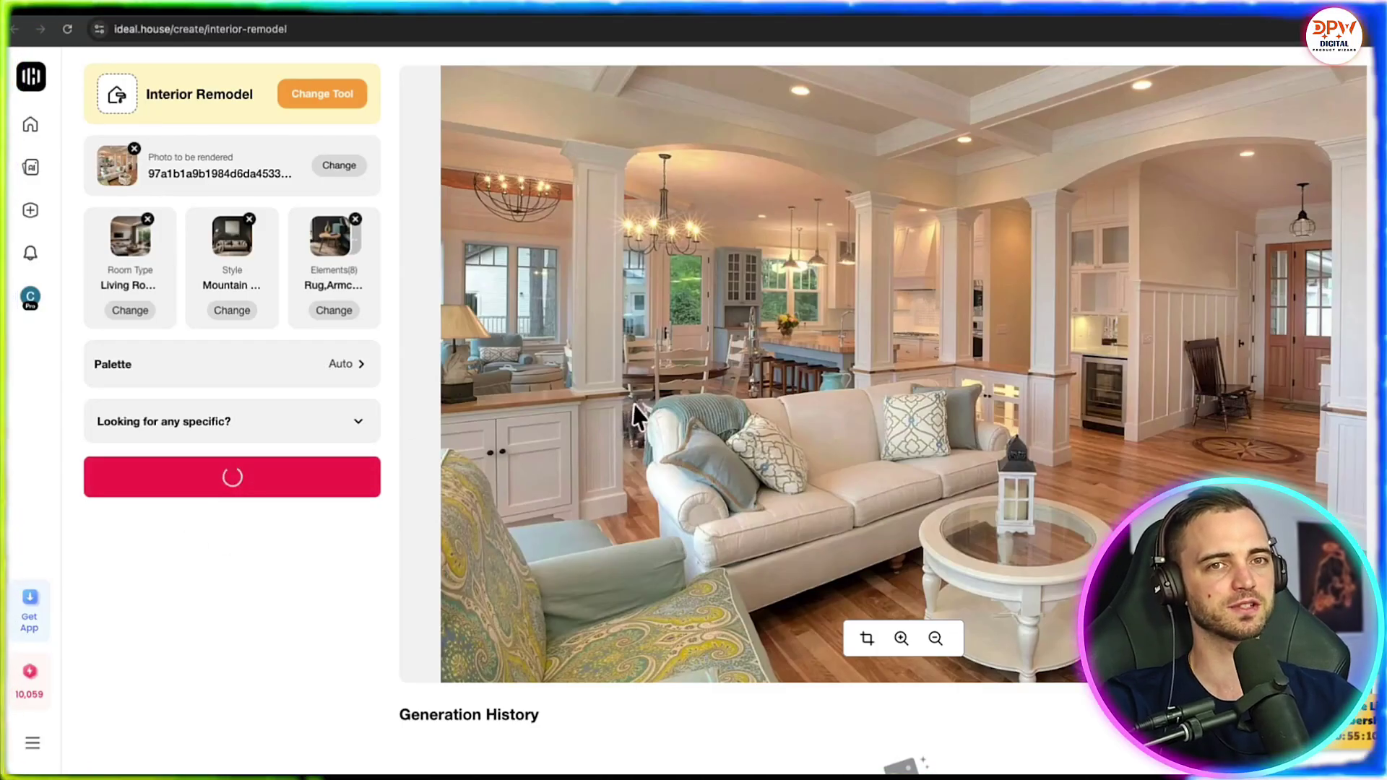
scroll(636, 416, "down", 5)
scroll(867, 375, "down", 5)
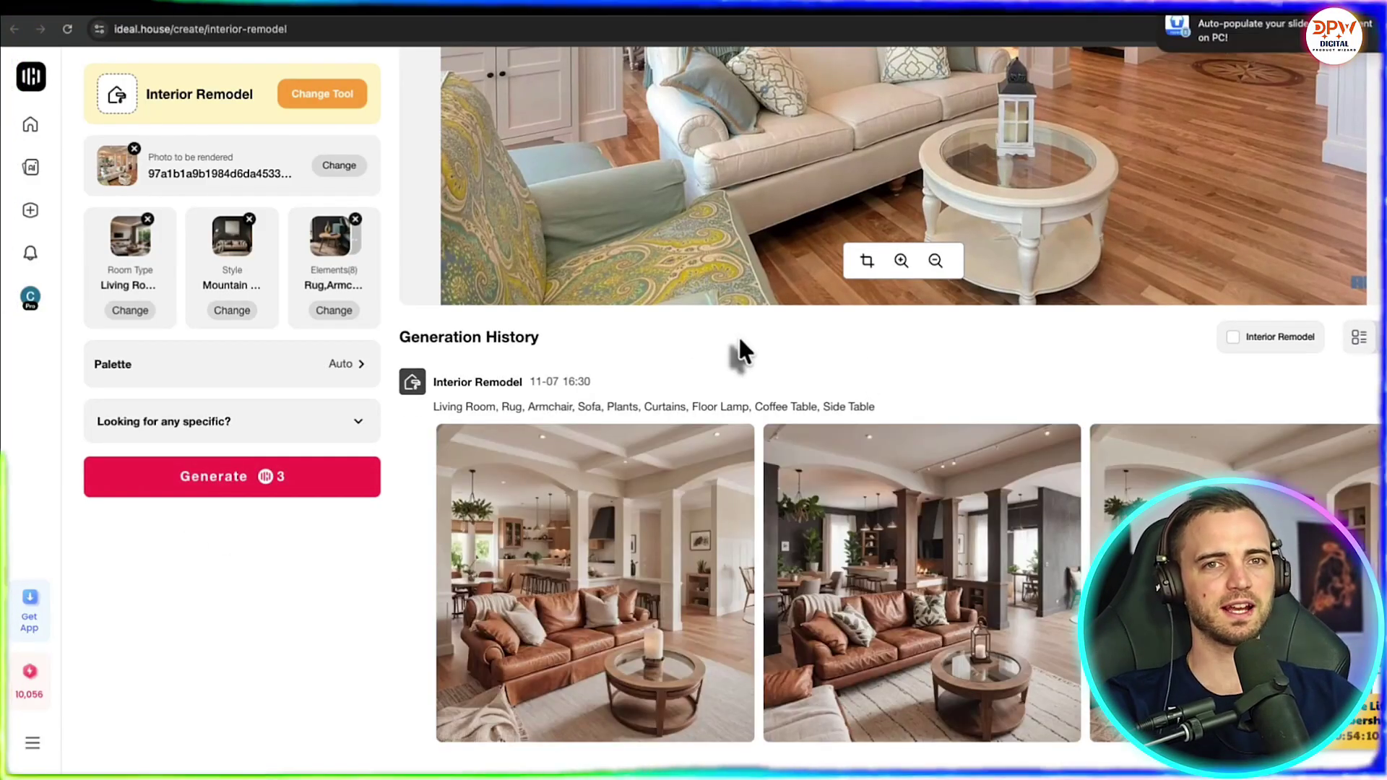
- Compare the original photo with the generated living room remodels, viewing the variants one by one at enlarged size
scroll(878, 314, "up", 5)
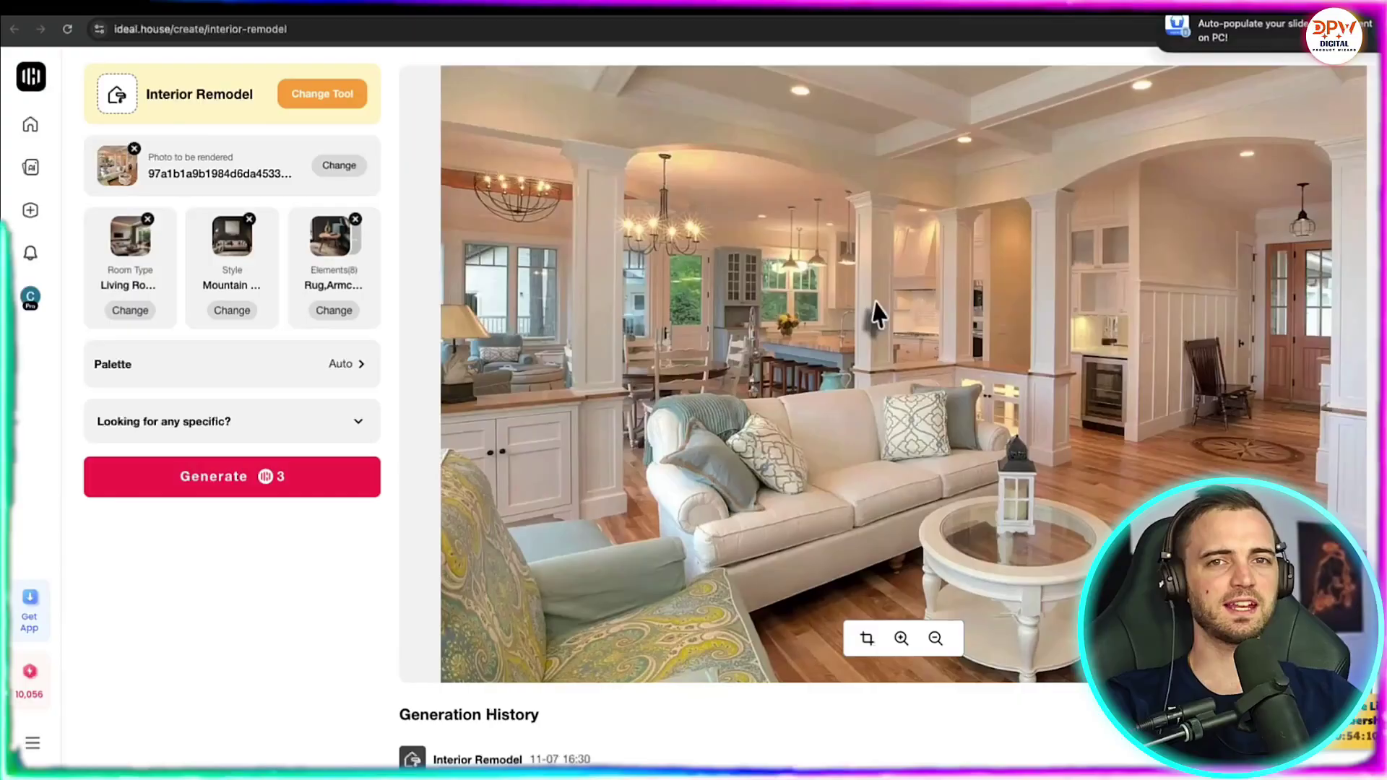
scroll(787, 318, "down", 5)
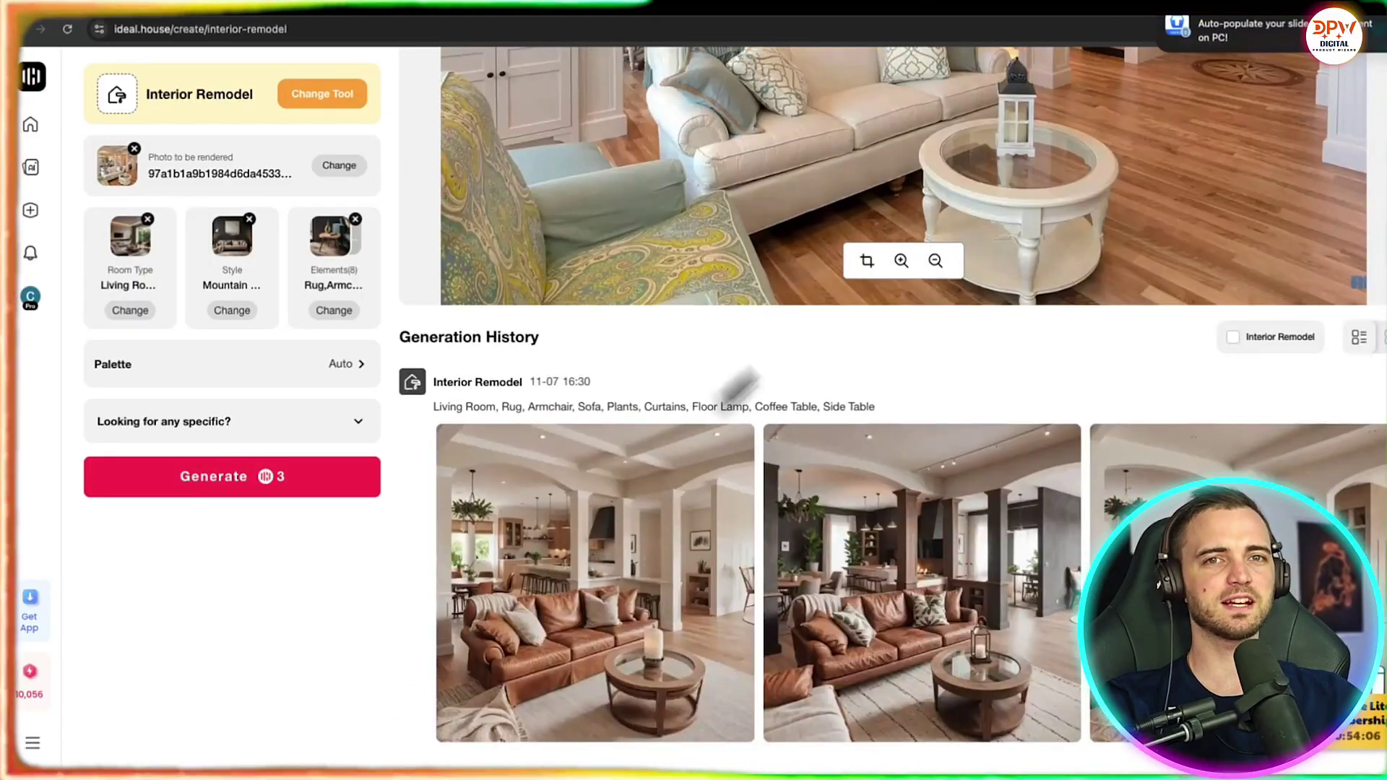
left_click(556, 520)
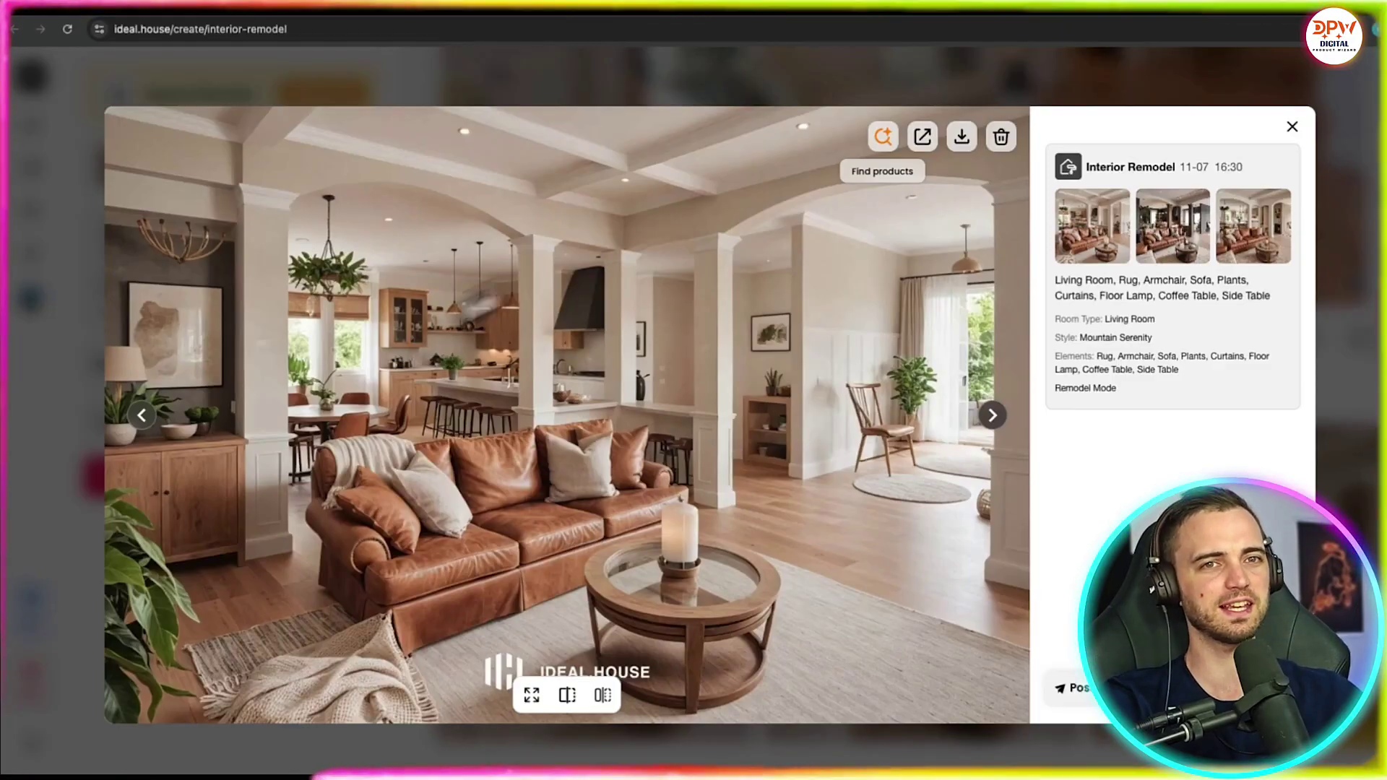
left_click(991, 417)
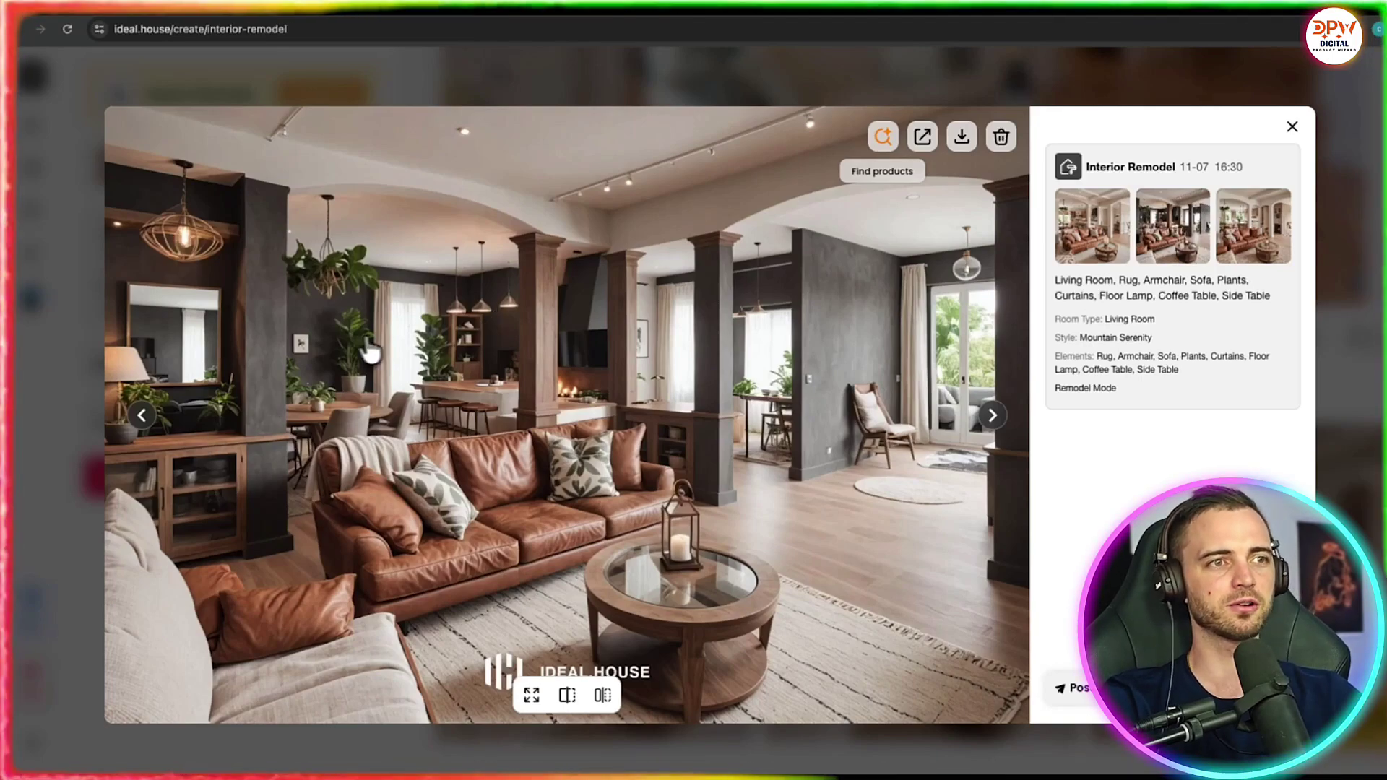
left_click(995, 419)
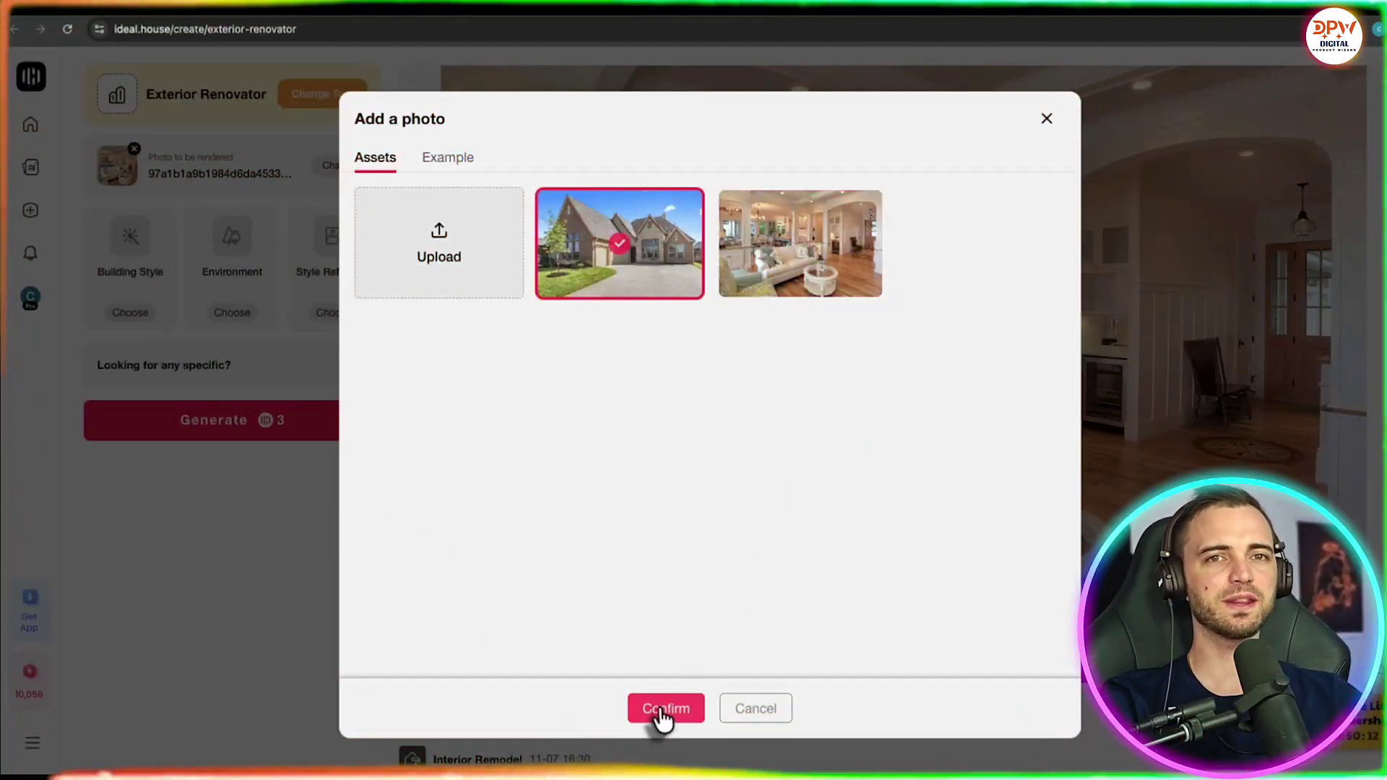
- Confirm the brick house photo for the Exterior Renovator and browse the American Style building styles
left_click(660, 710)
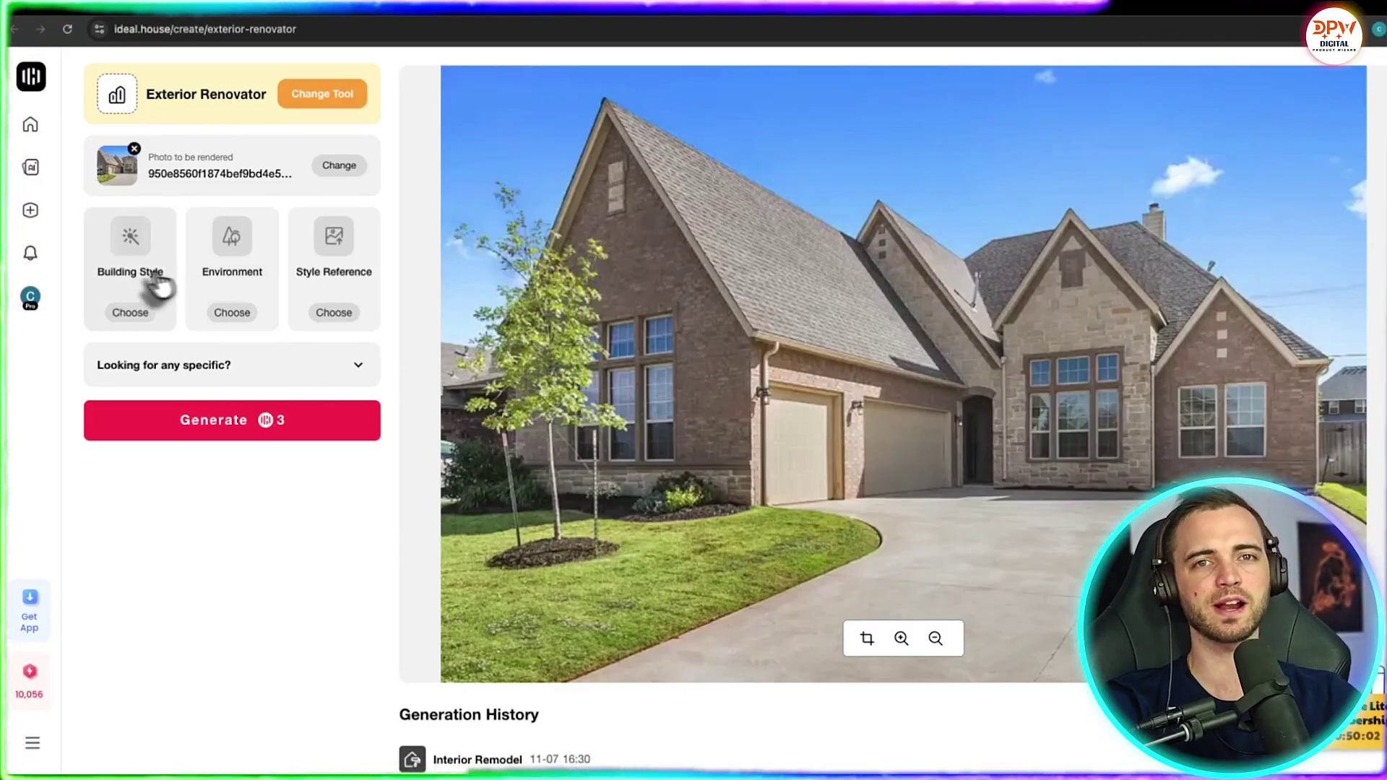
left_click(132, 318)
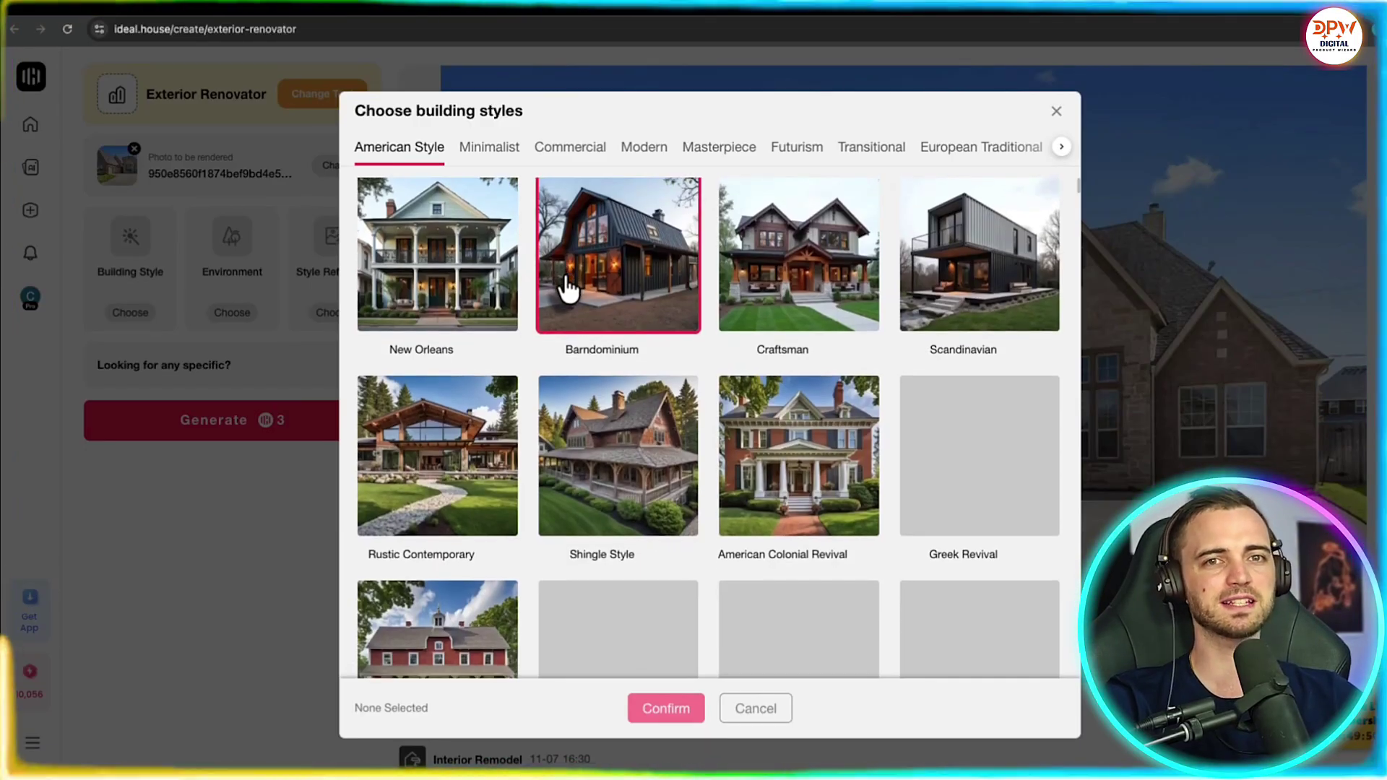
scroll(567, 289, "down", 2)
scroll(567, 289, "down", 2)
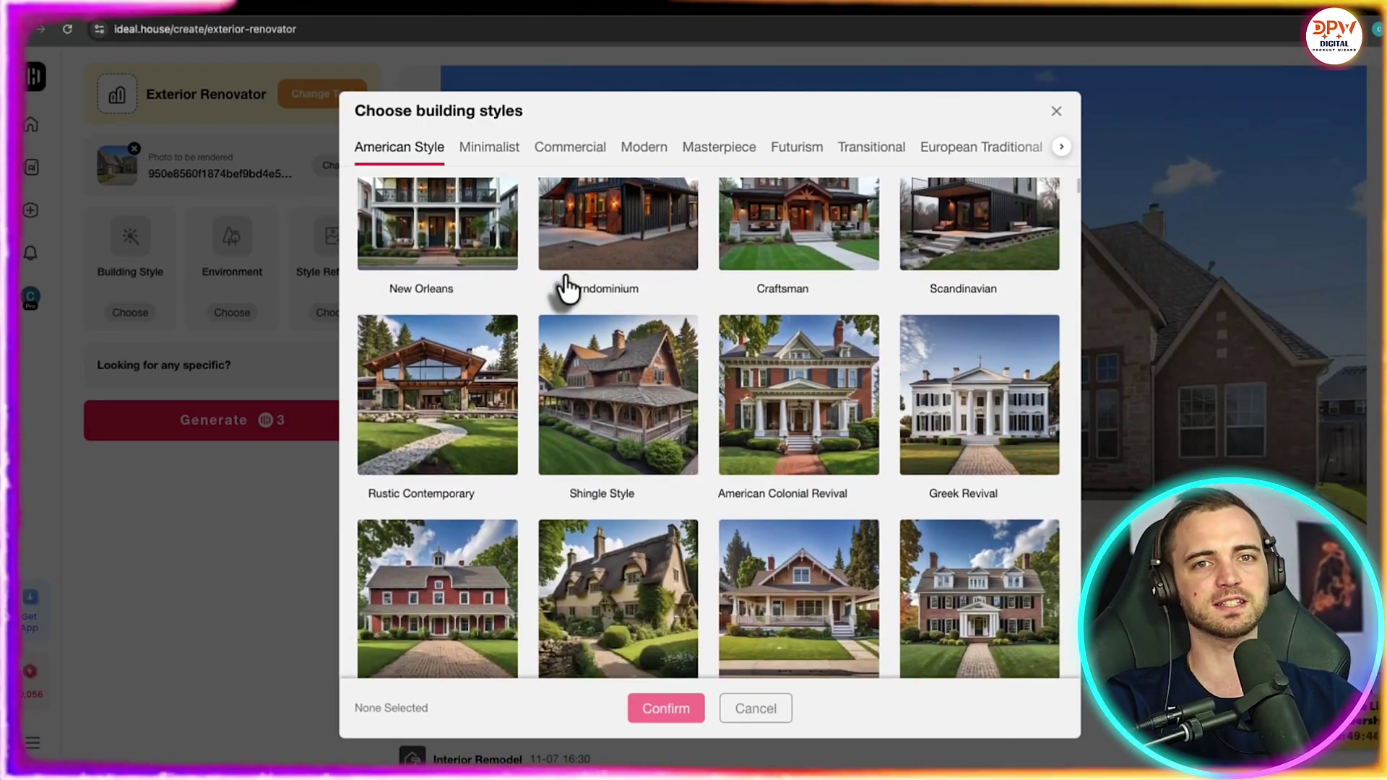
scroll(567, 289, "down", 10)
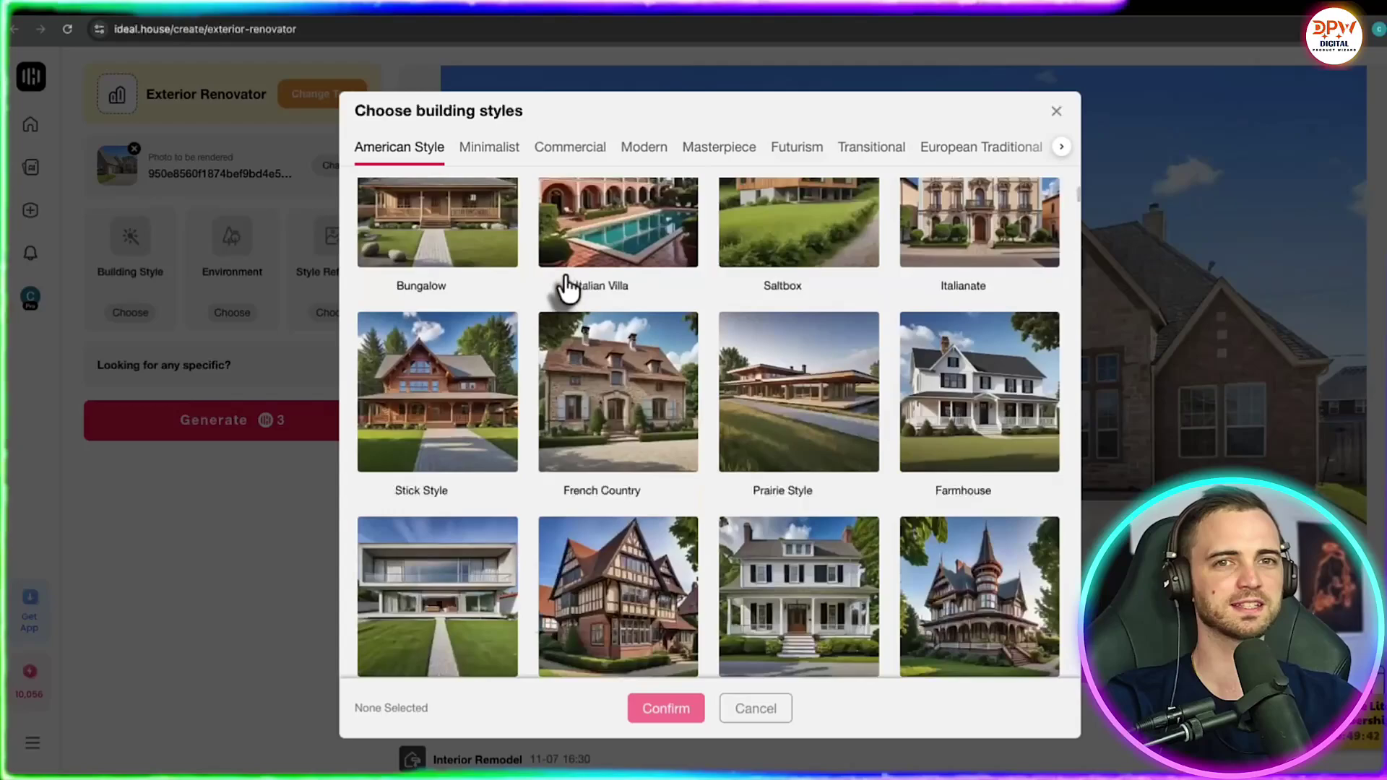
scroll(567, 289, "down", 1)
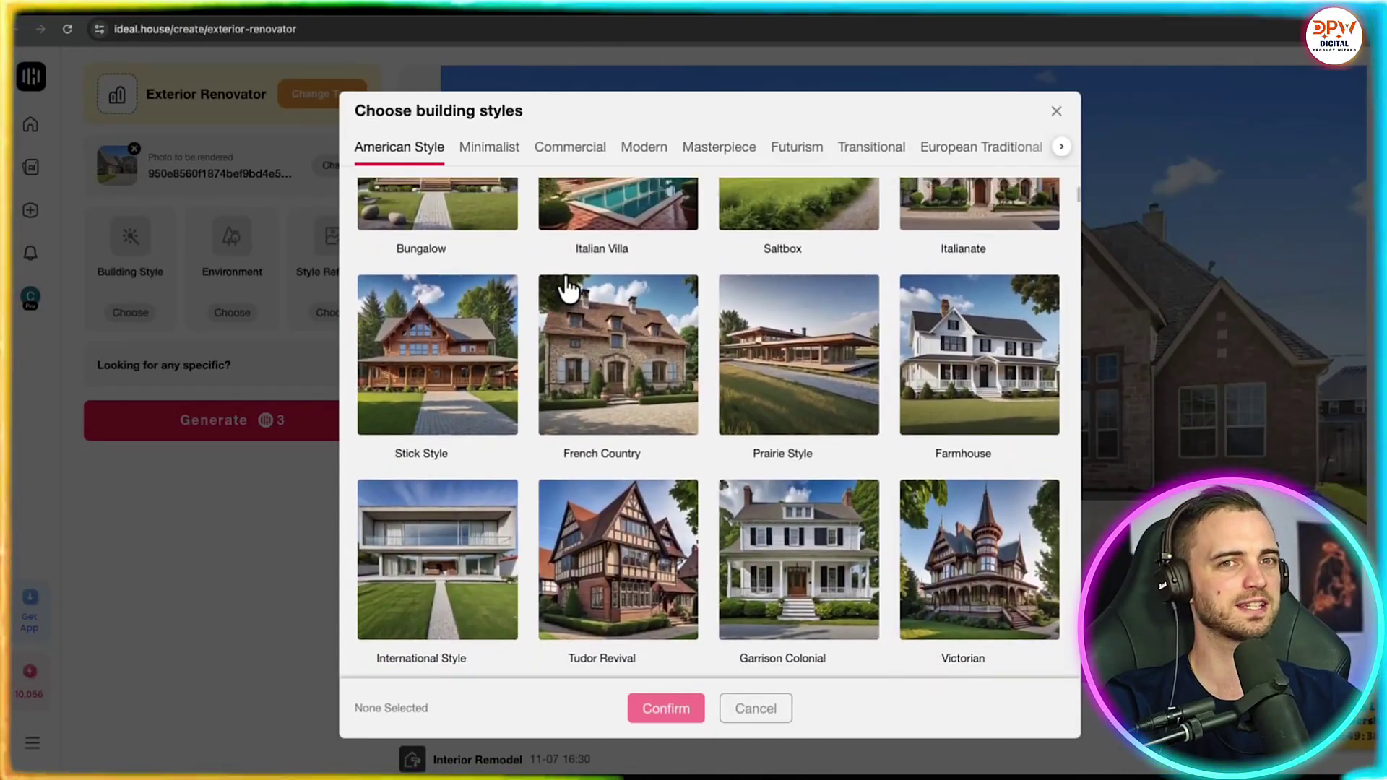
scroll(567, 289, "down", 10)
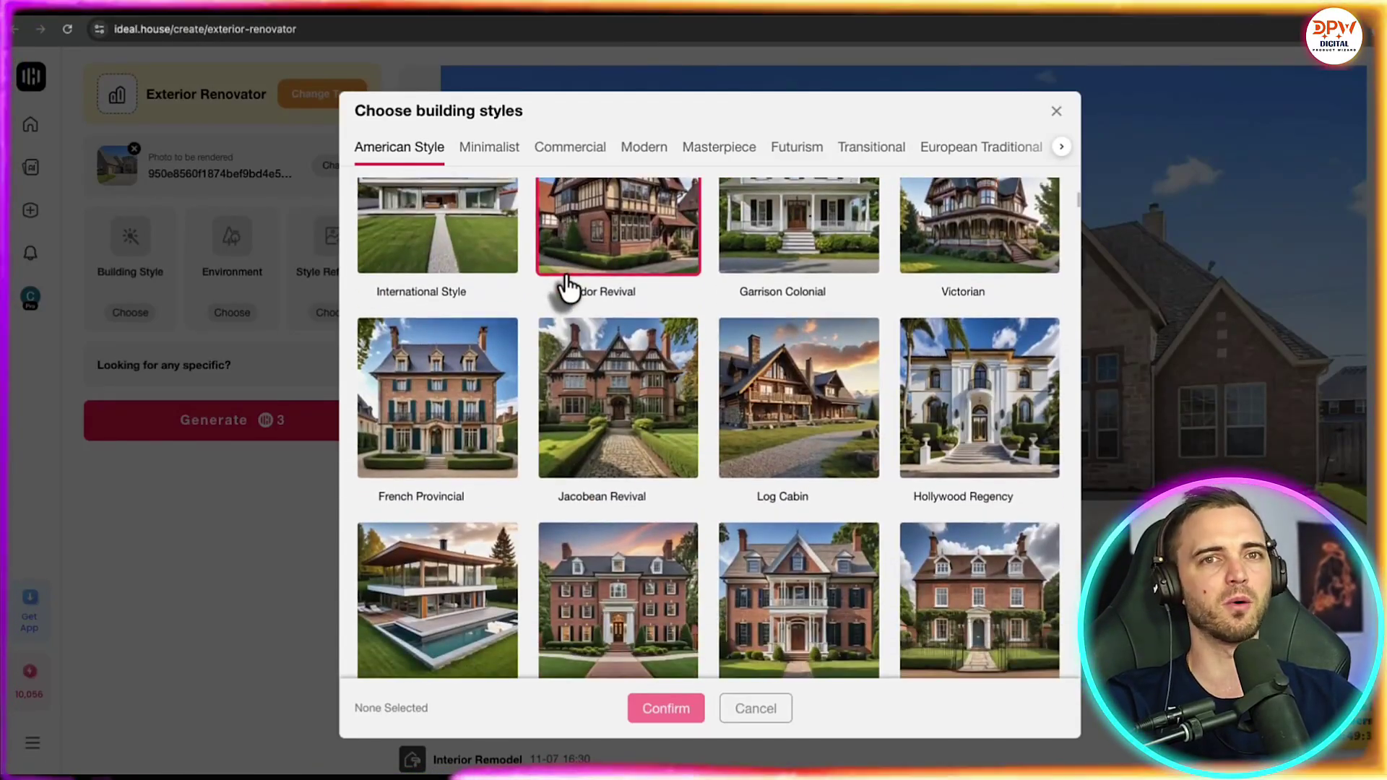
scroll(567, 289, "down", 15)
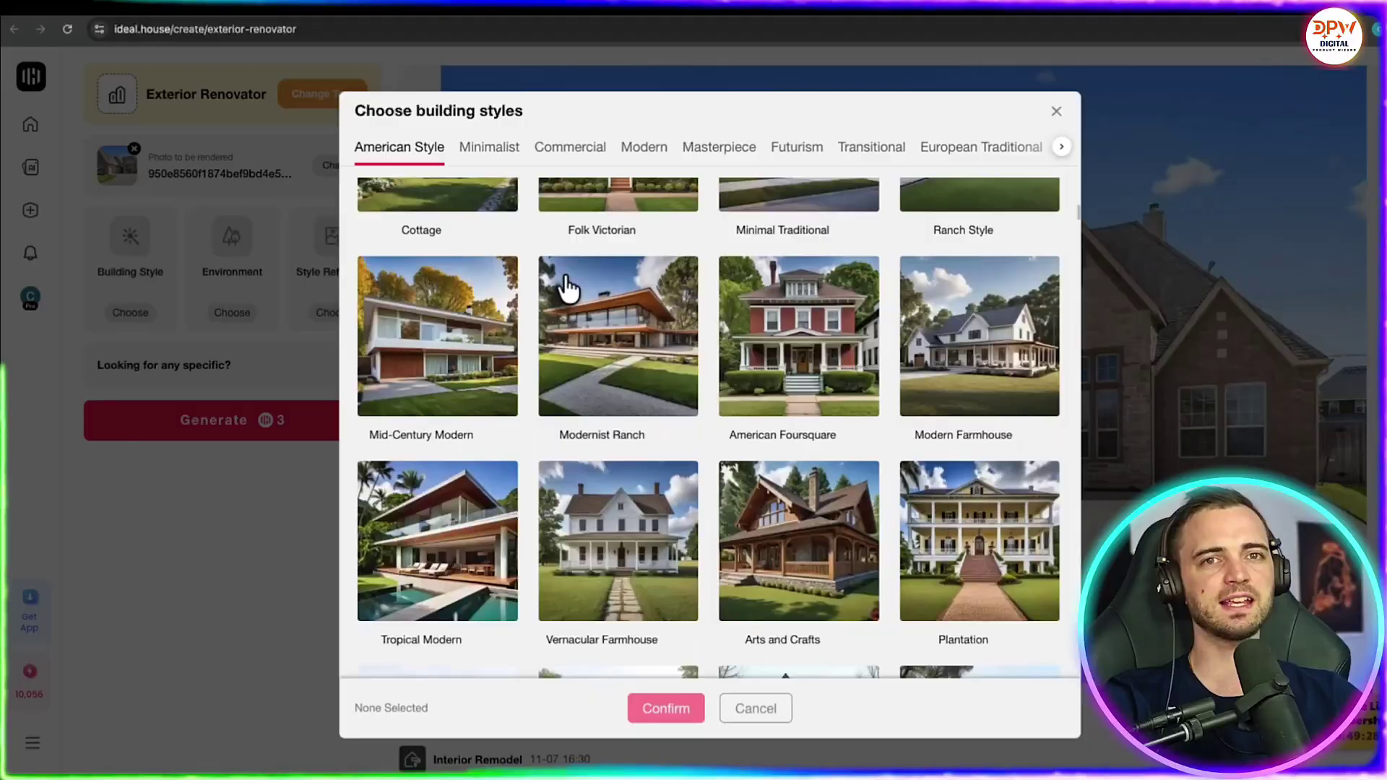
scroll(567, 289, "down", 15)
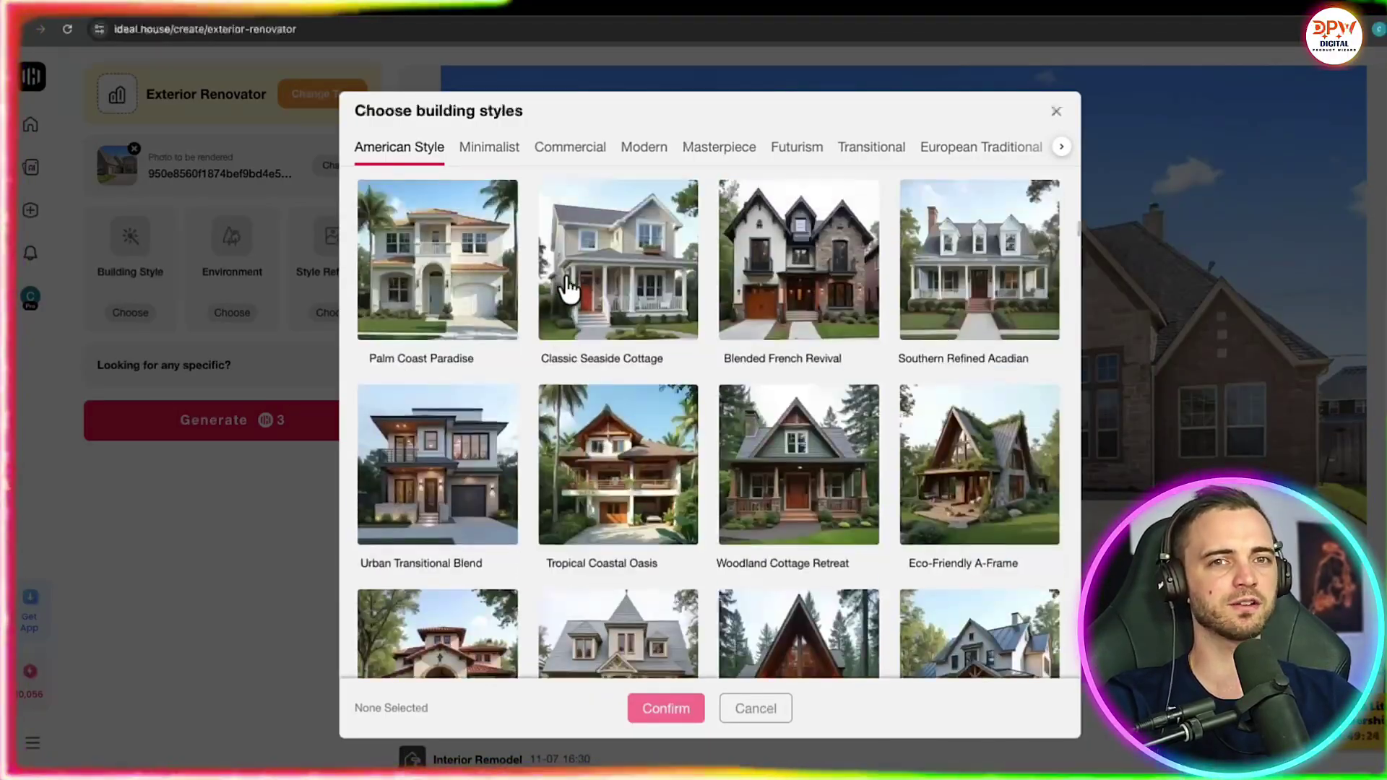
scroll(570, 289, "up", 15)
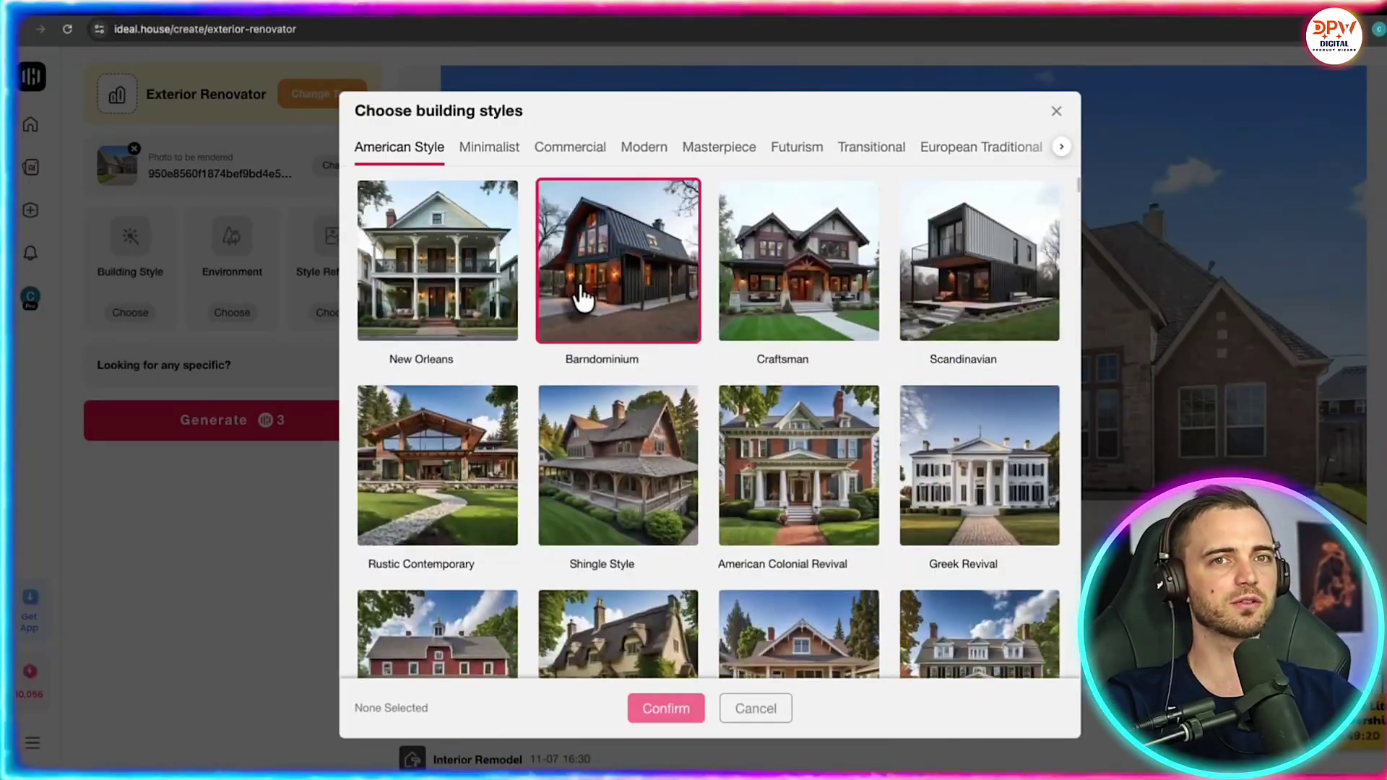
- Apply the Cotswold Cottage building style from the American Style category
scroll(700, 393, "down", 3)
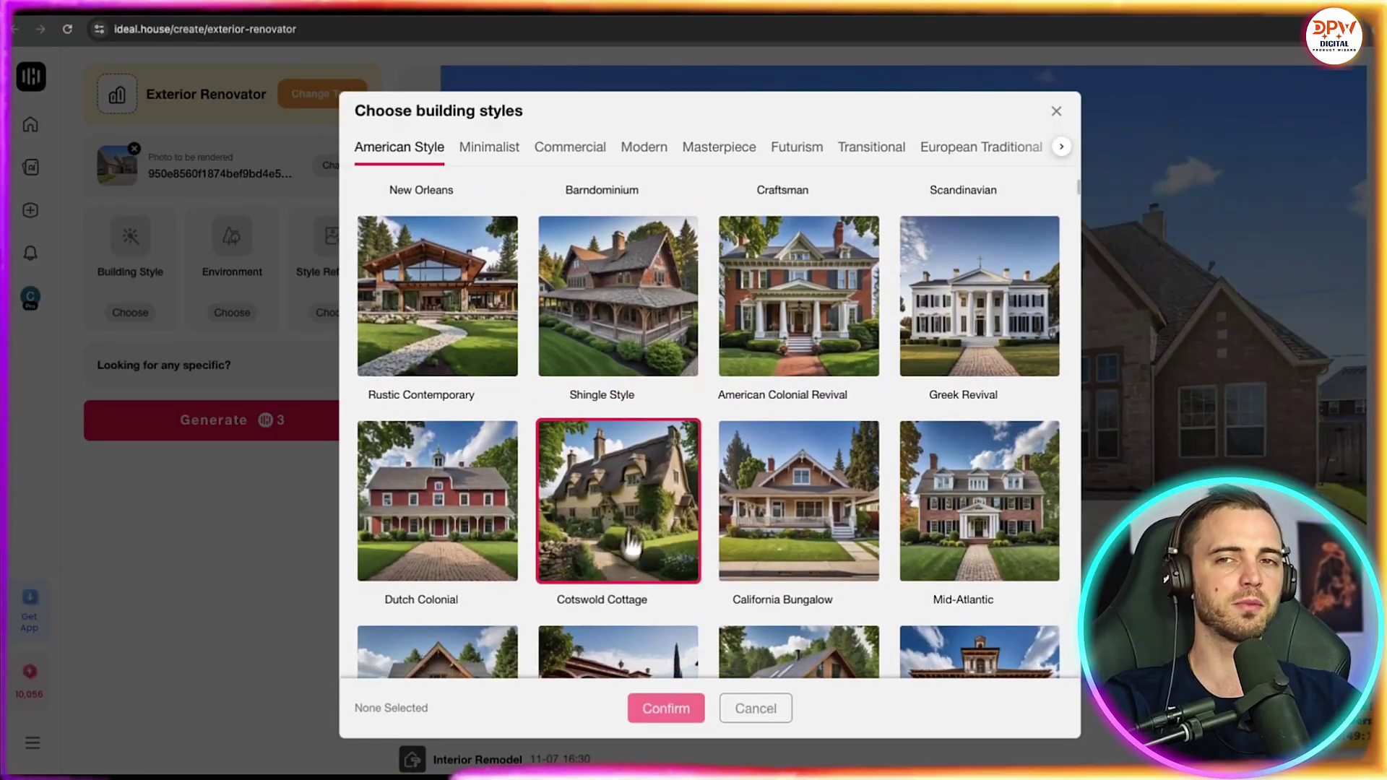
scroll(632, 534, "down", 1)
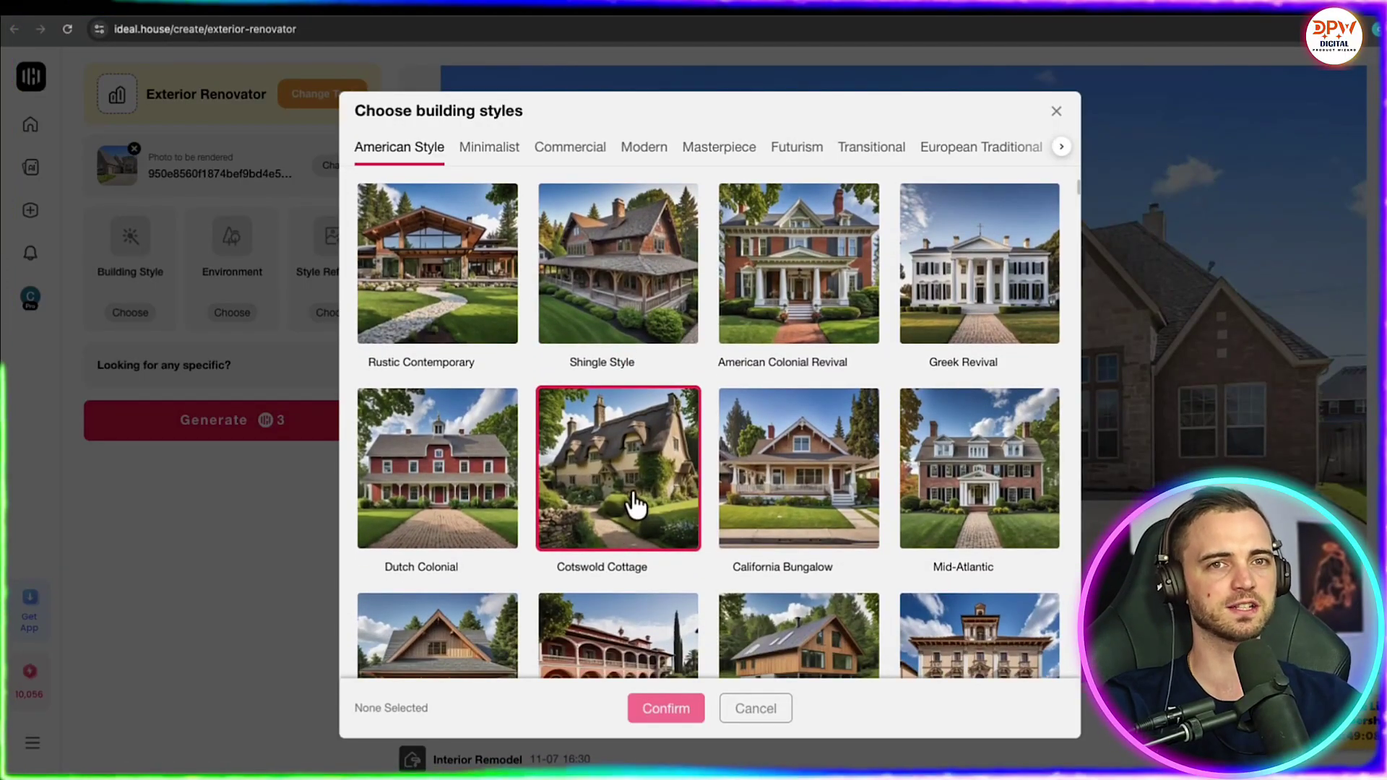
scroll(636, 504, "down", 1)
left_click(632, 462)
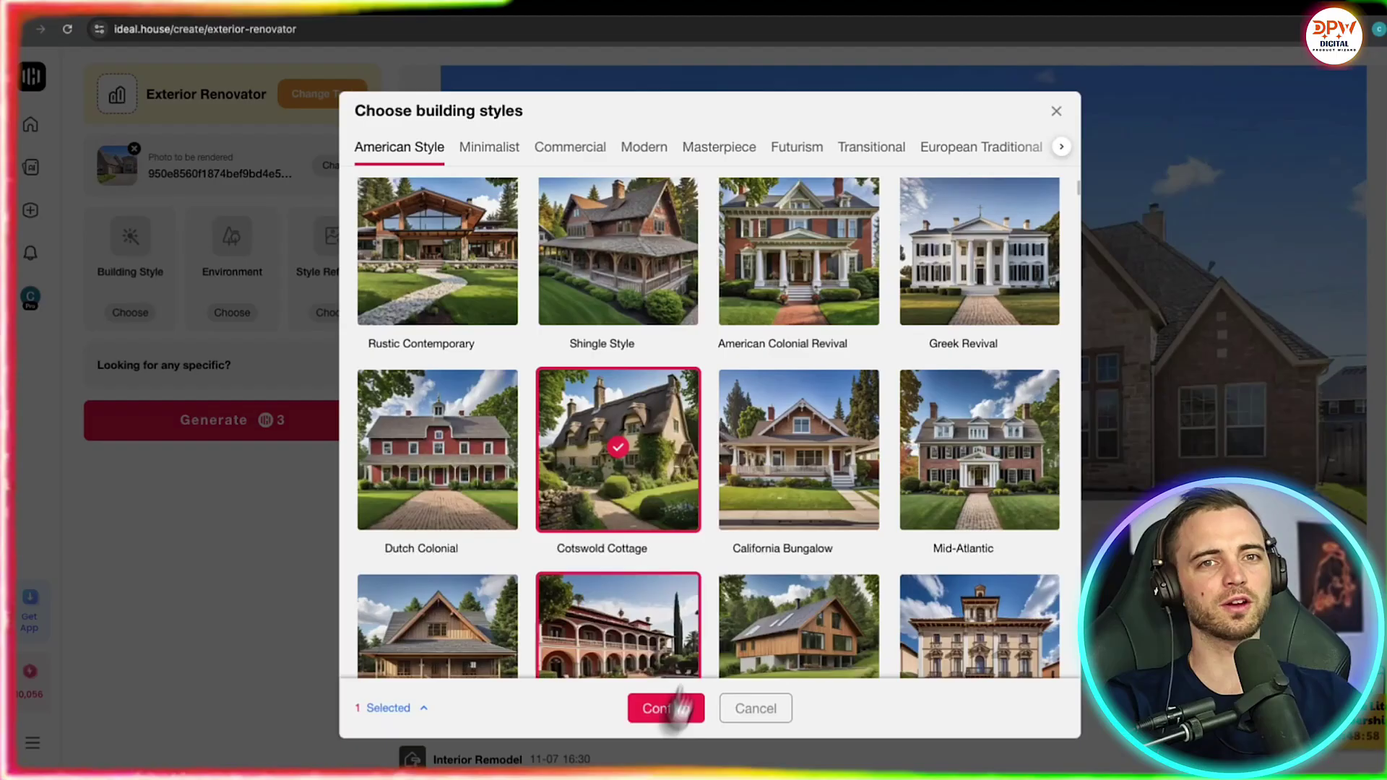
left_click(666, 710)
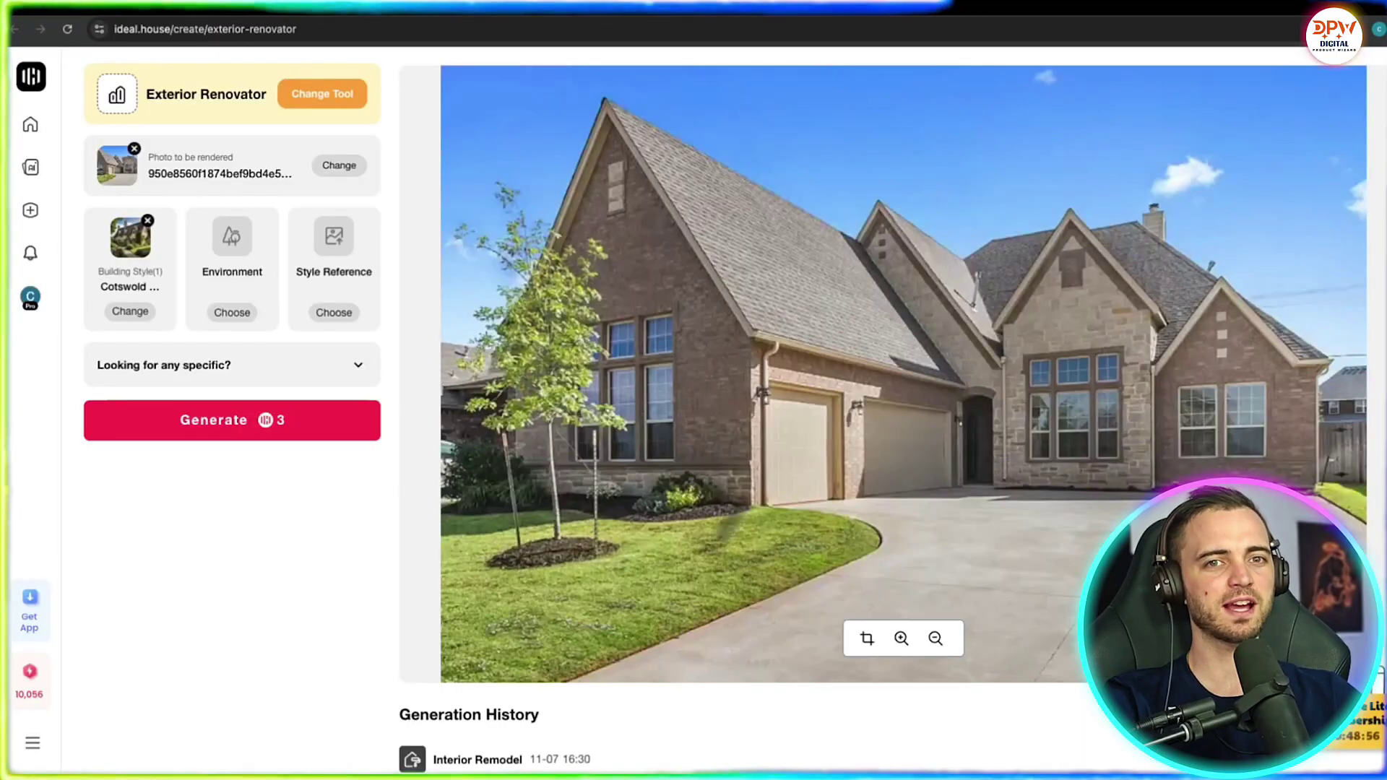
- Set the environment of the exterior renovation to Day
left_click(232, 312)
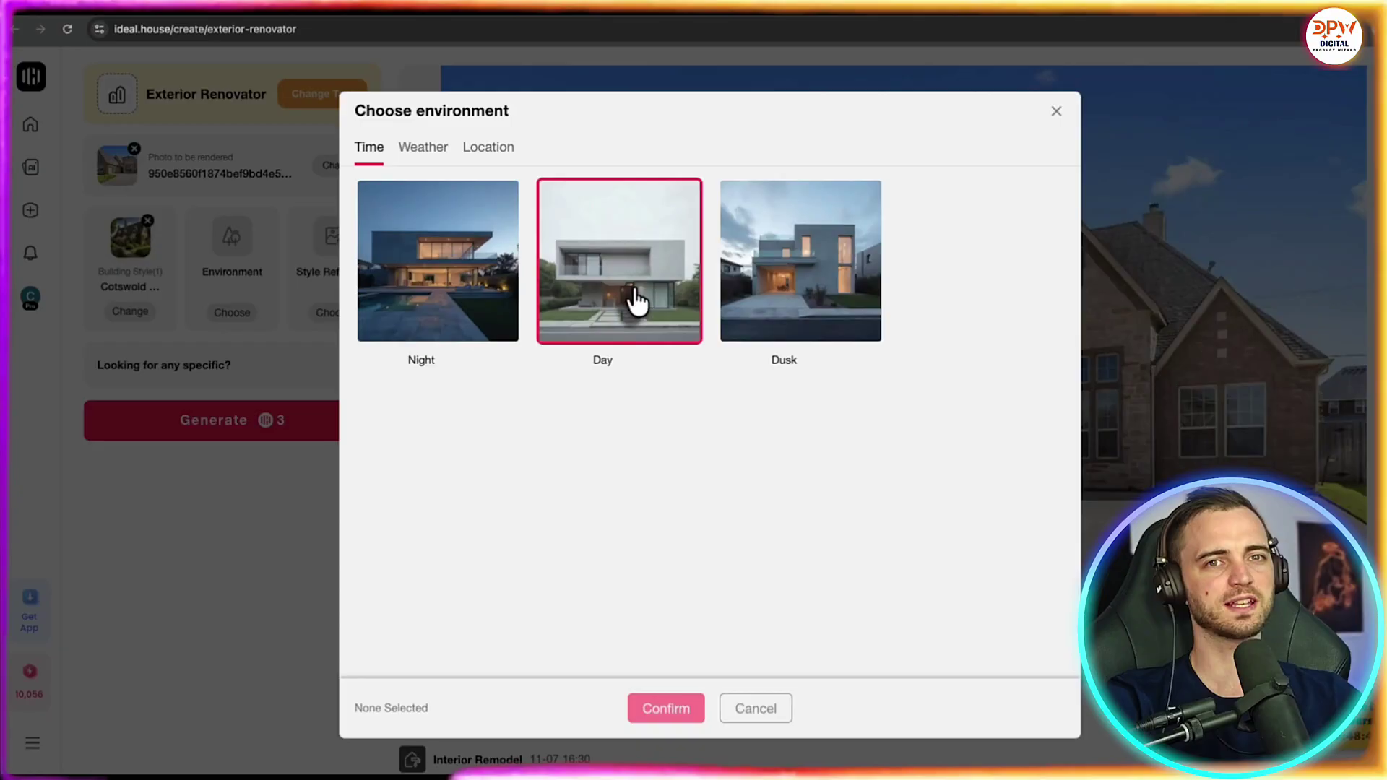
left_click(636, 302)
left_click(666, 709)
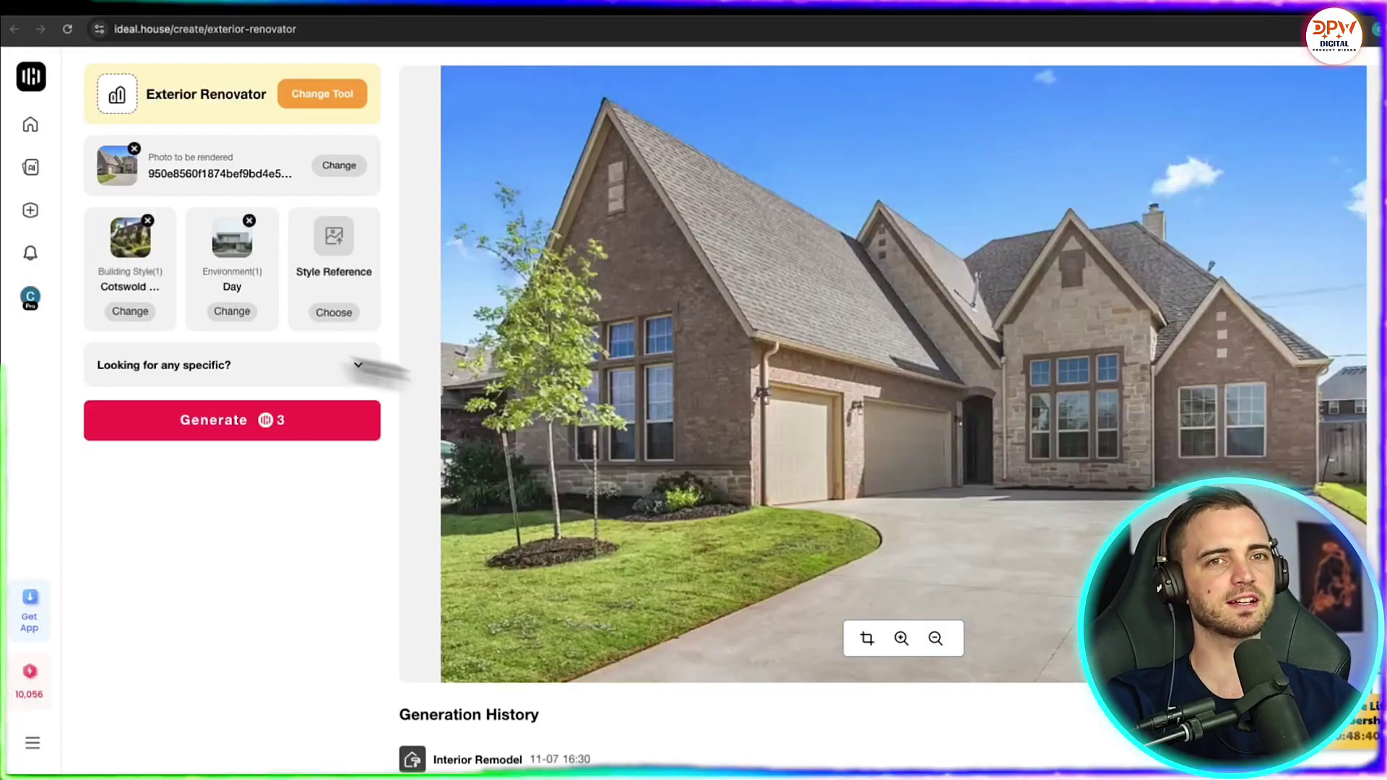
- View the style reference image choices and the specific-request text field, leaving both empty
left_click(329, 312)
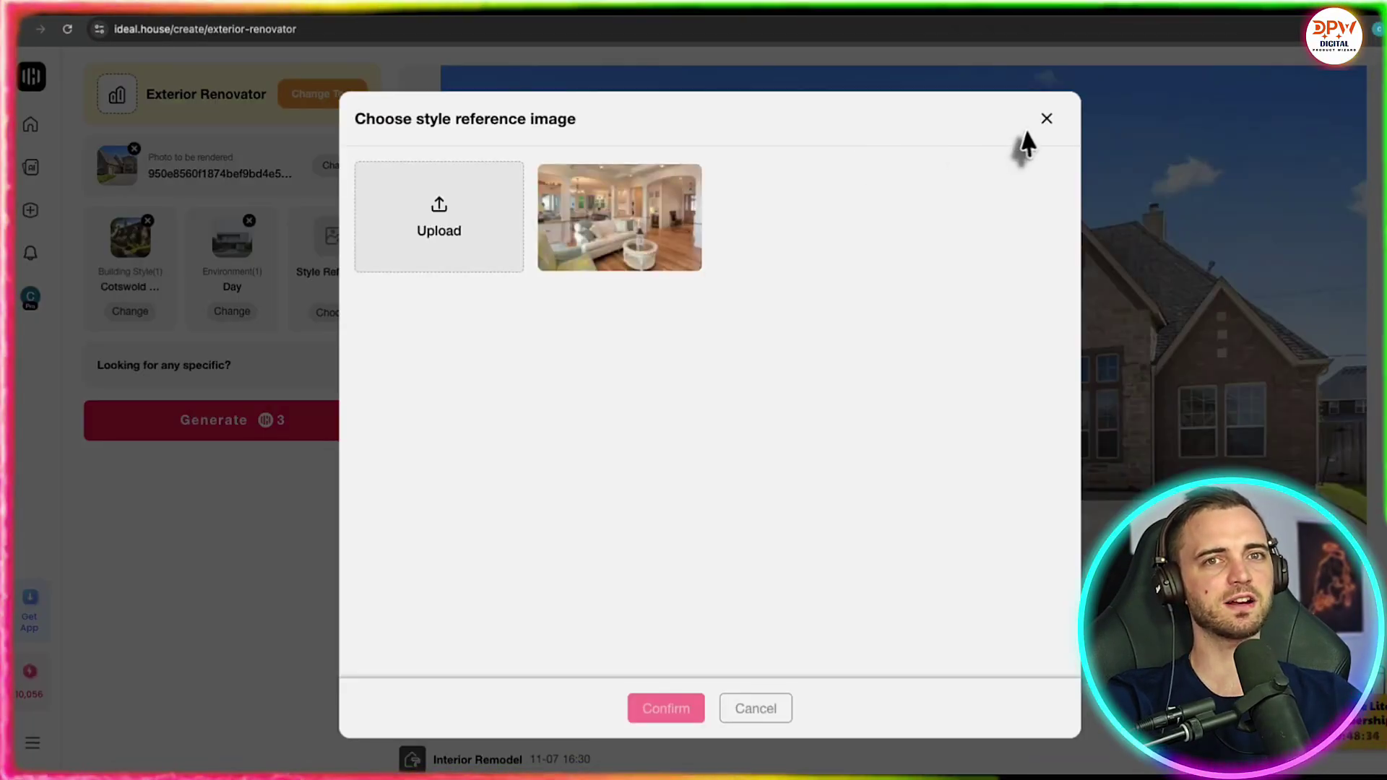
left_click(1047, 118)
left_click(332, 315)
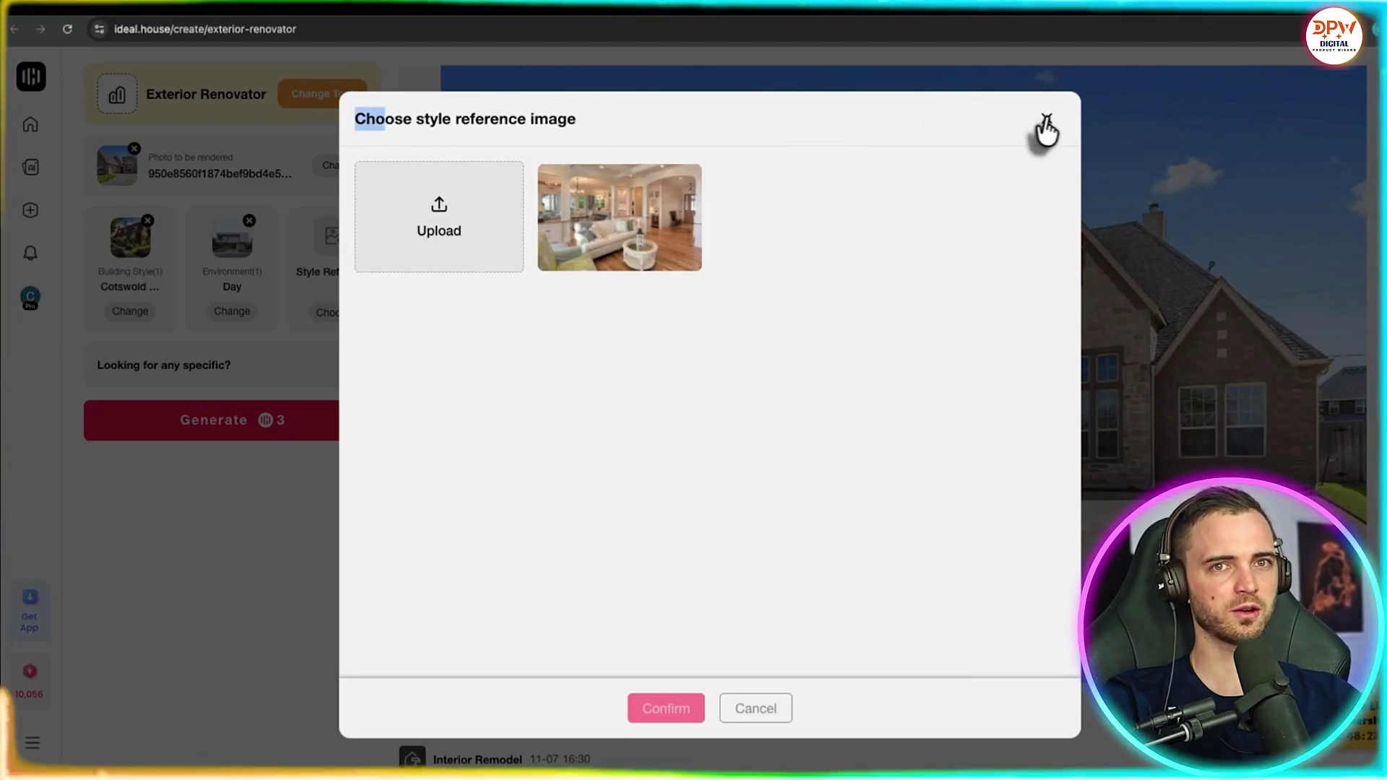
left_click(1046, 118)
left_click(268, 379)
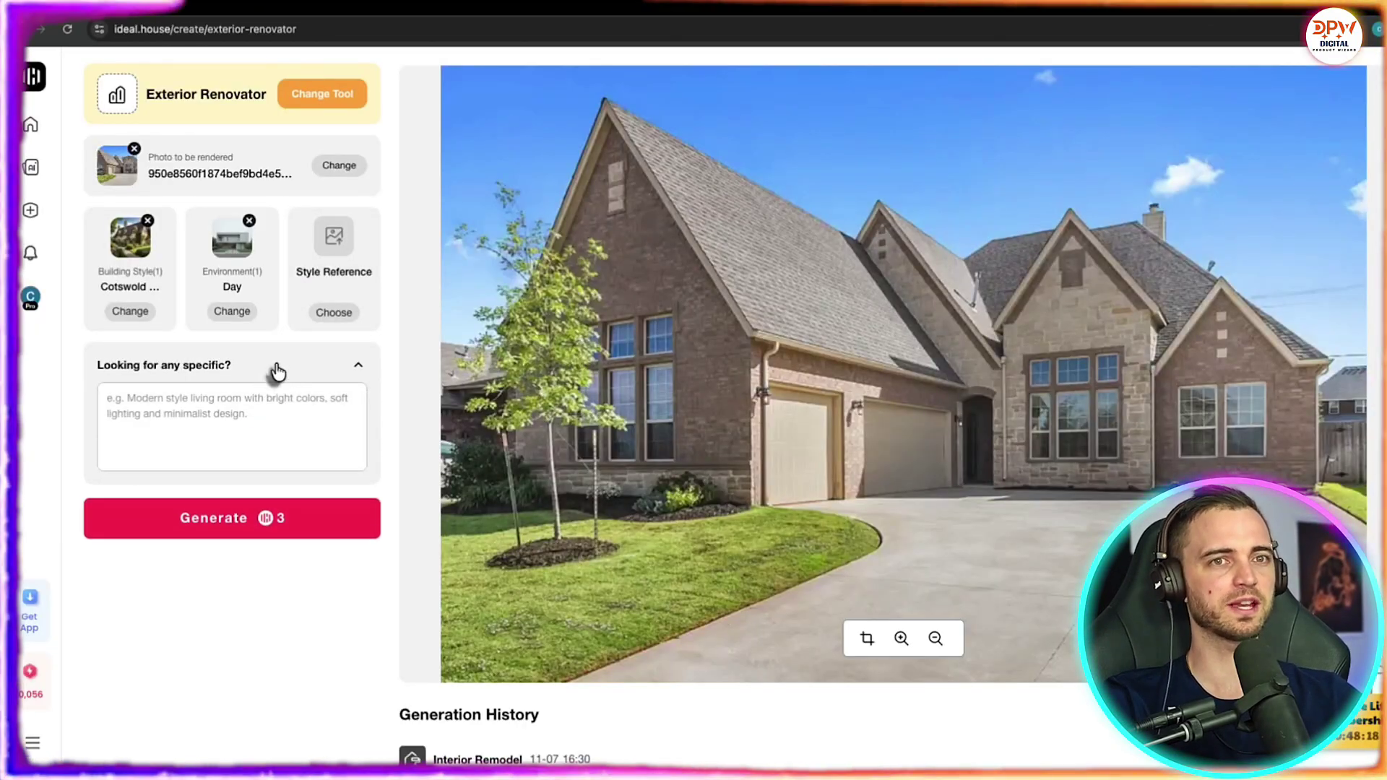
left_click(275, 369)
- Generate the exterior renovation of the brick house with the Cotswold Cottage style and Day environment
left_click(233, 419)
scroll(836, 390, "down", 5)
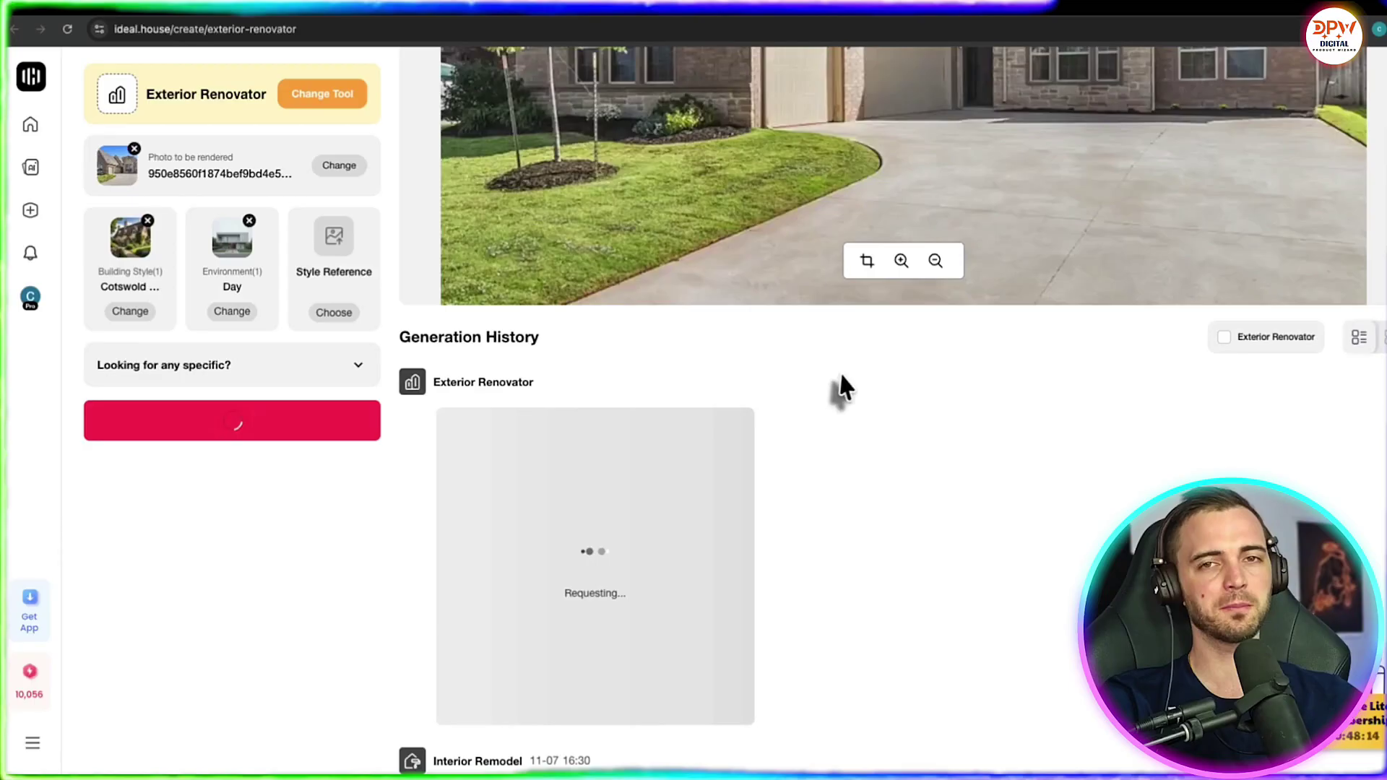
scroll(919, 323, "up", 6)
scroll(914, 347, "down", 5)
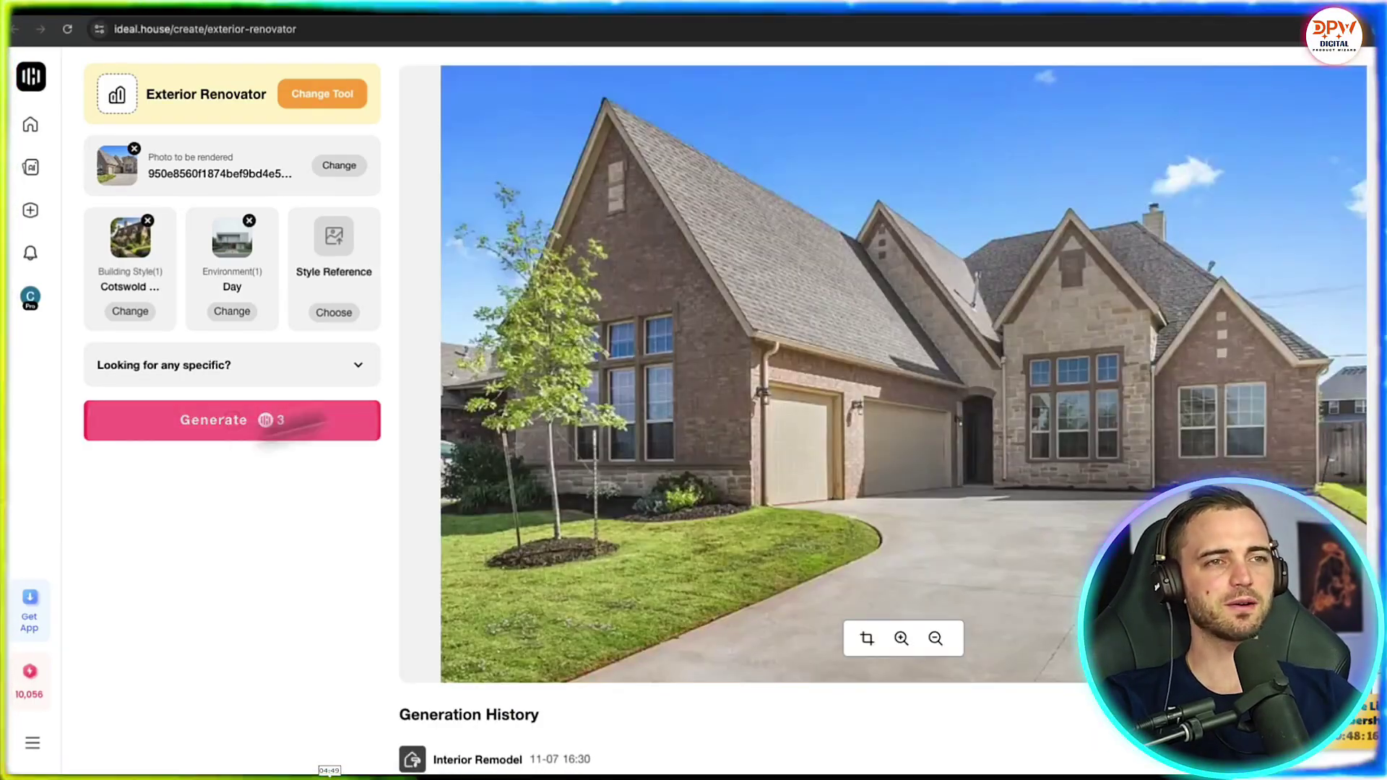
left_click(241, 426)
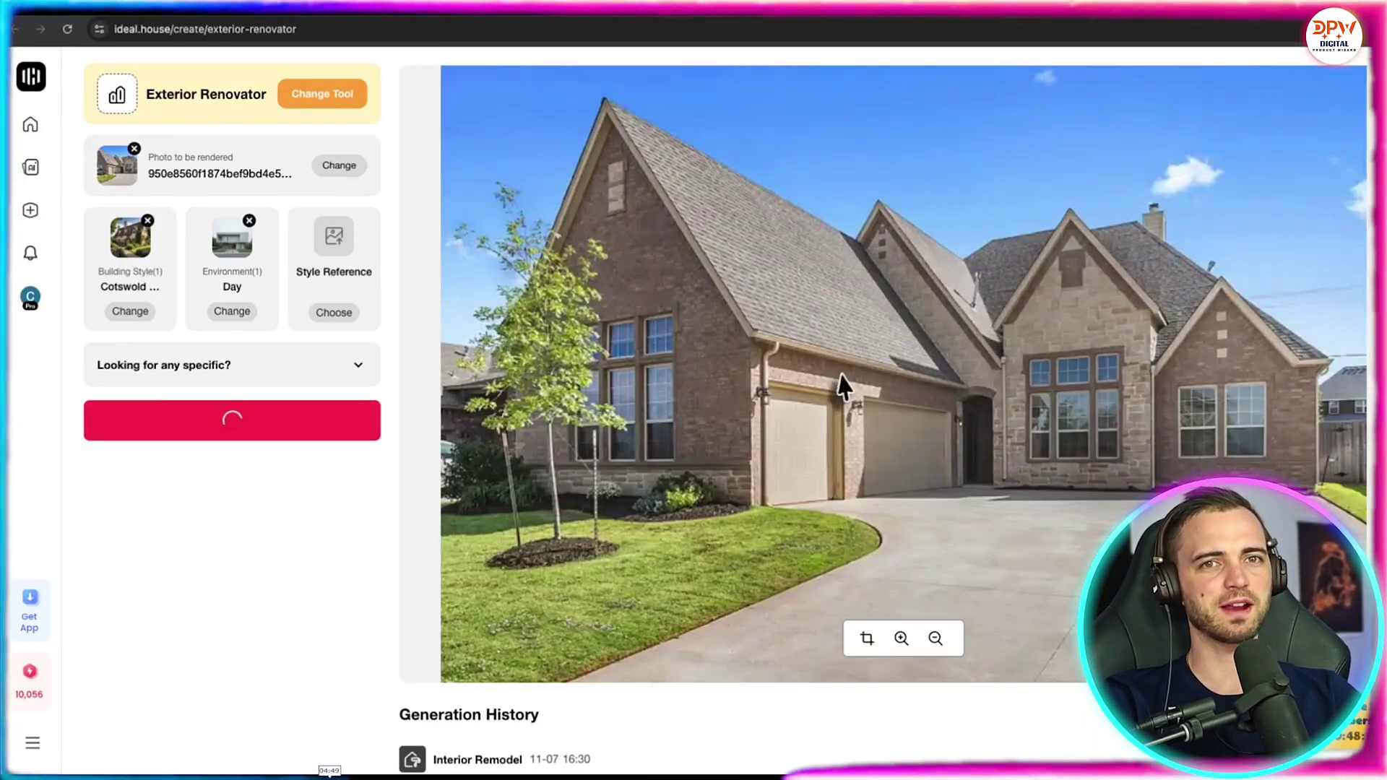
scroll(838, 387, "down", 5)
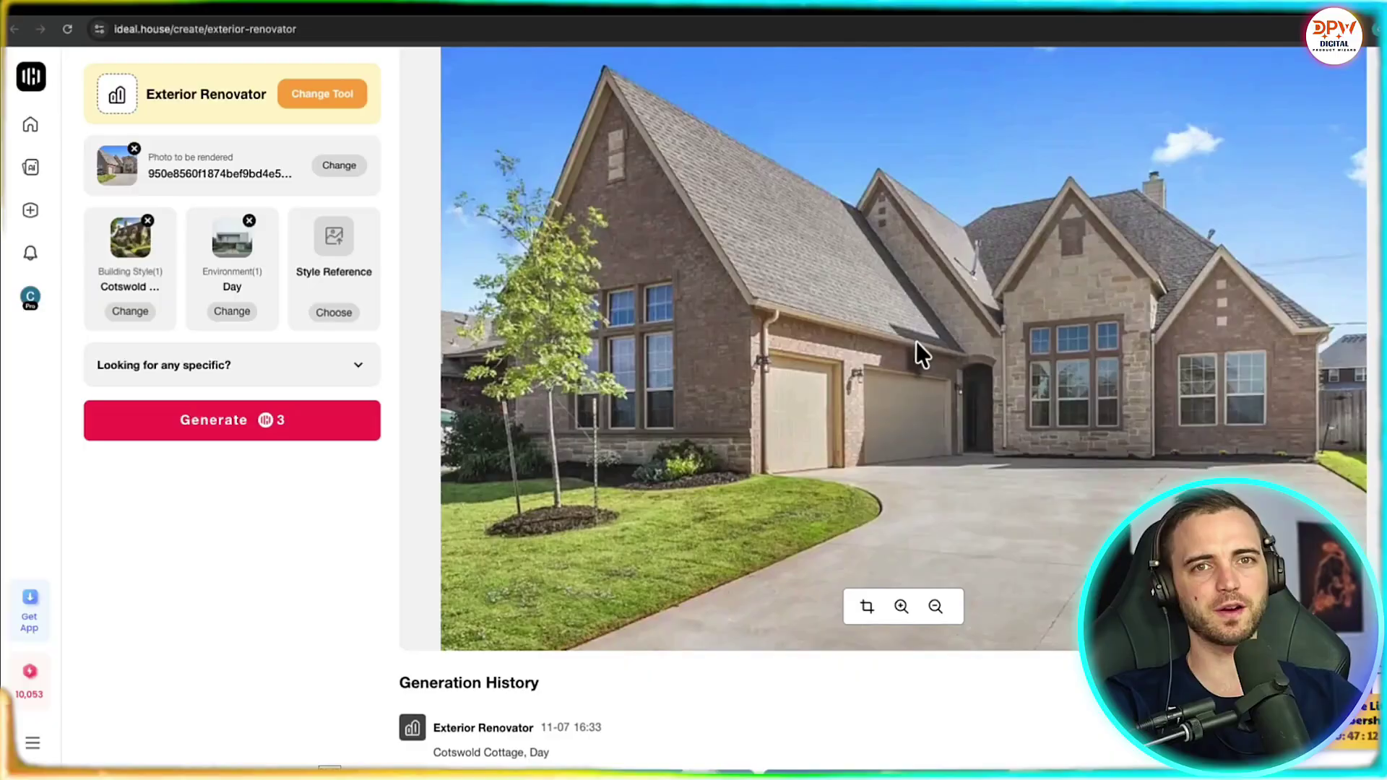
- Open the first generated Cotswold Cottage exterior at enlarged size and view the next variant
scroll(916, 341, "down", 5)
left_click(634, 486)
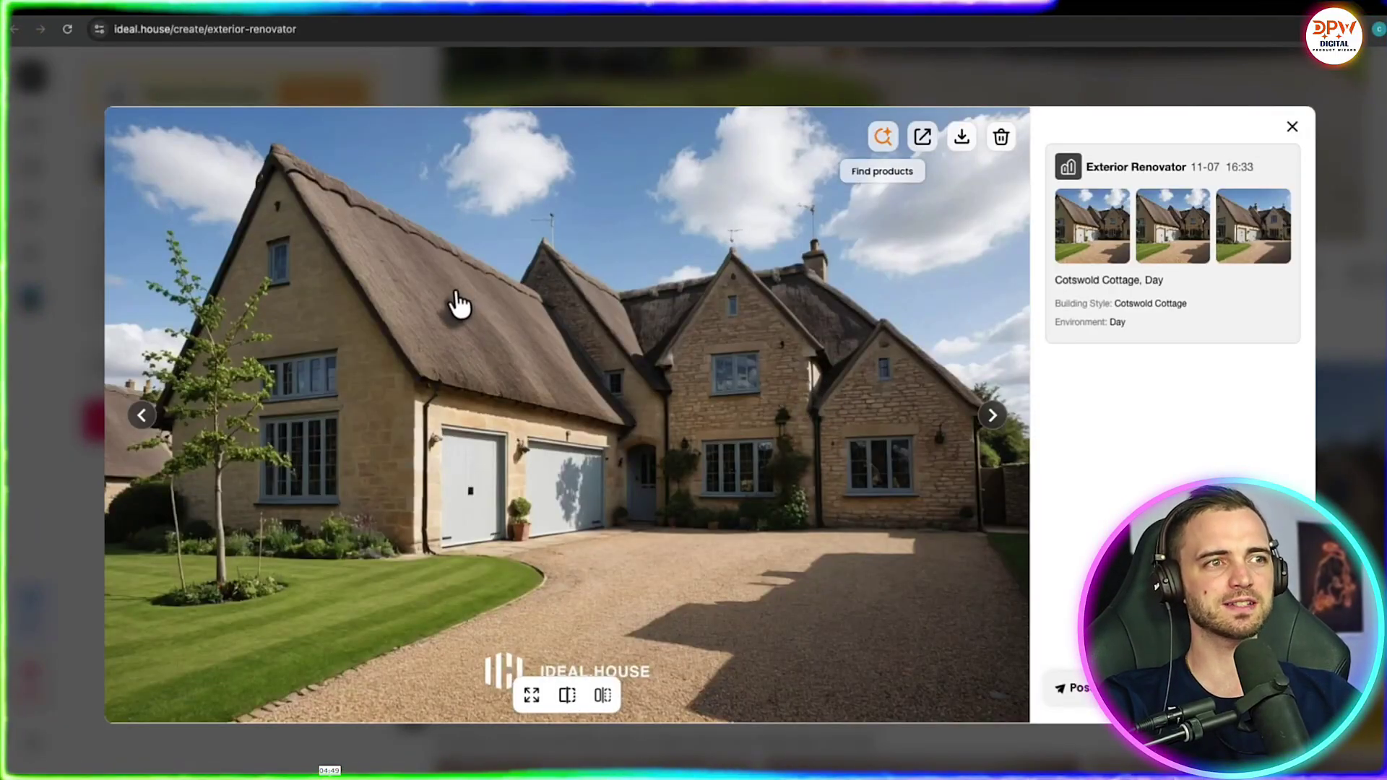
left_click(993, 416)
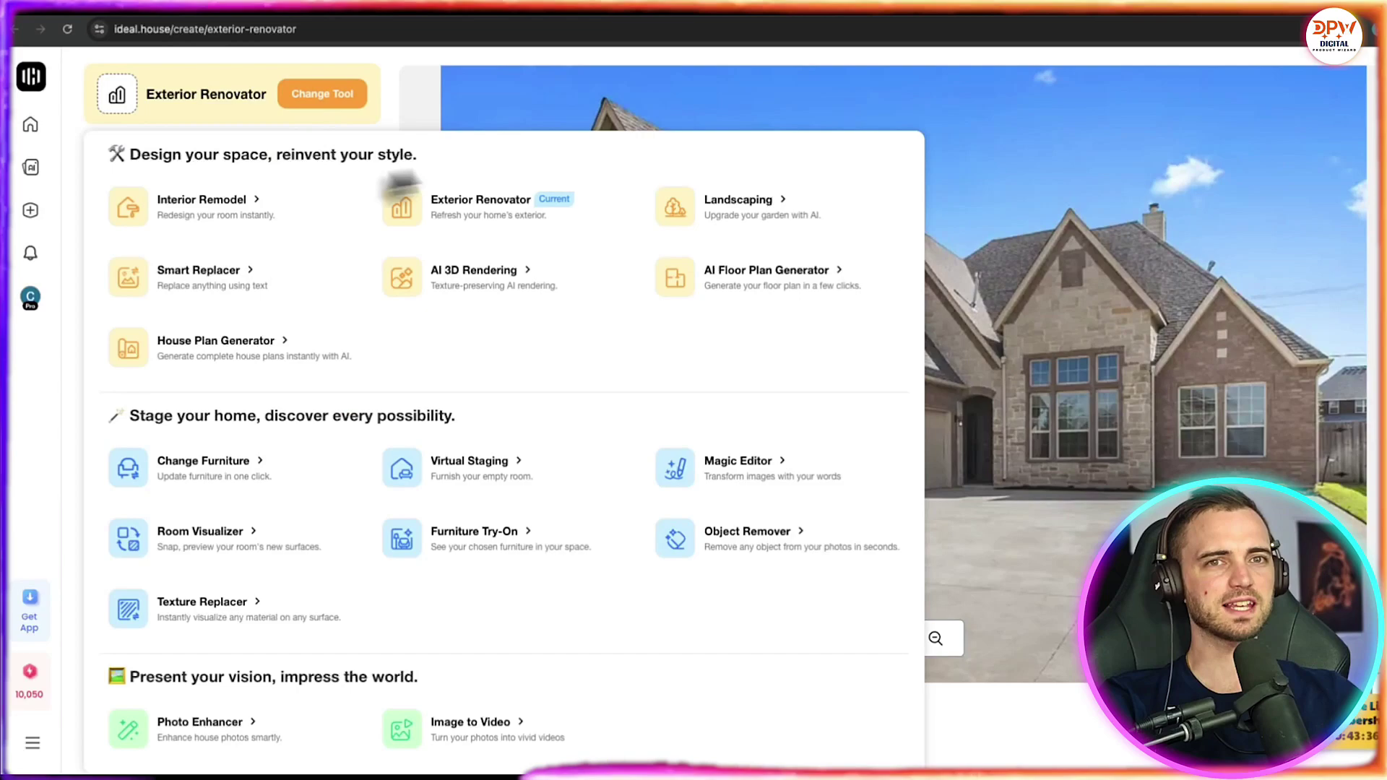
- Switch to the Landscaping tool and confirm the brick house as the photo to render
left_click(728, 226)
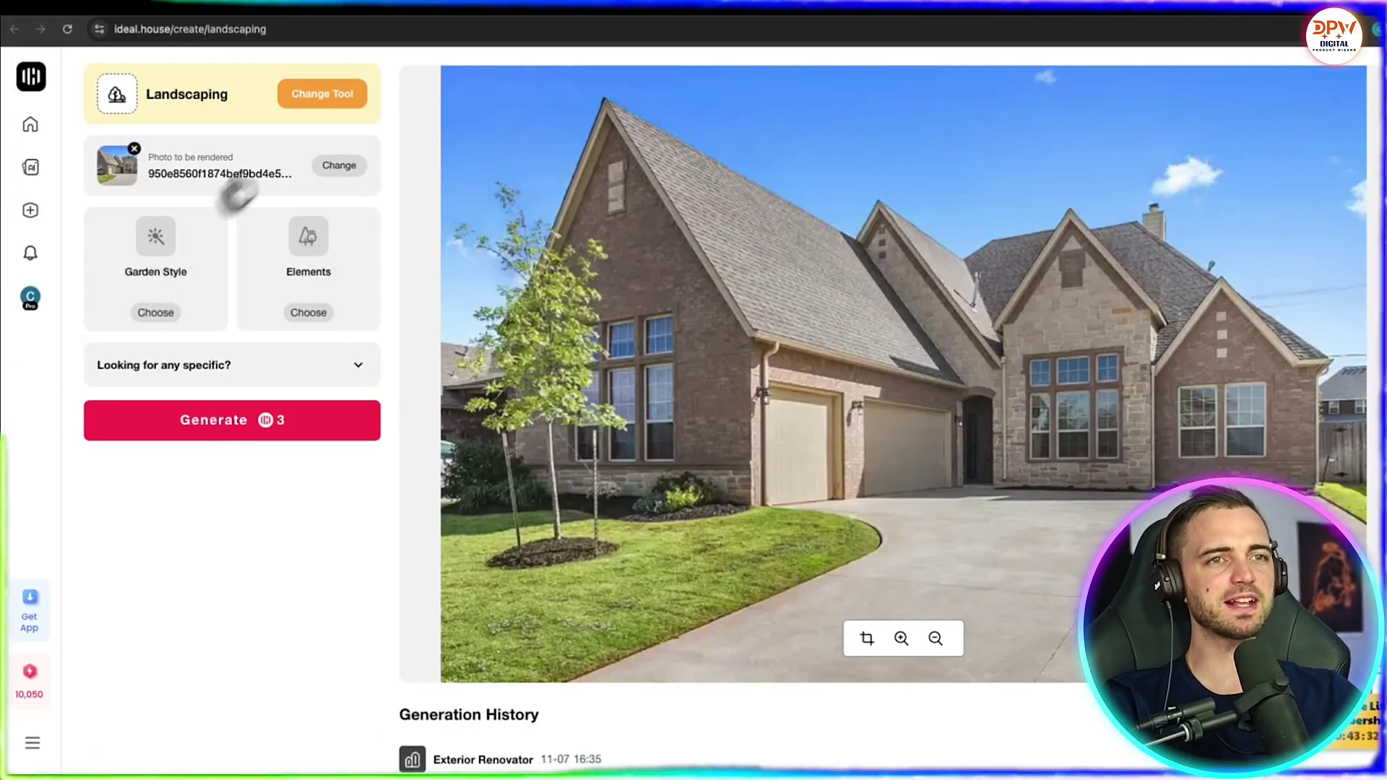
left_click(331, 169)
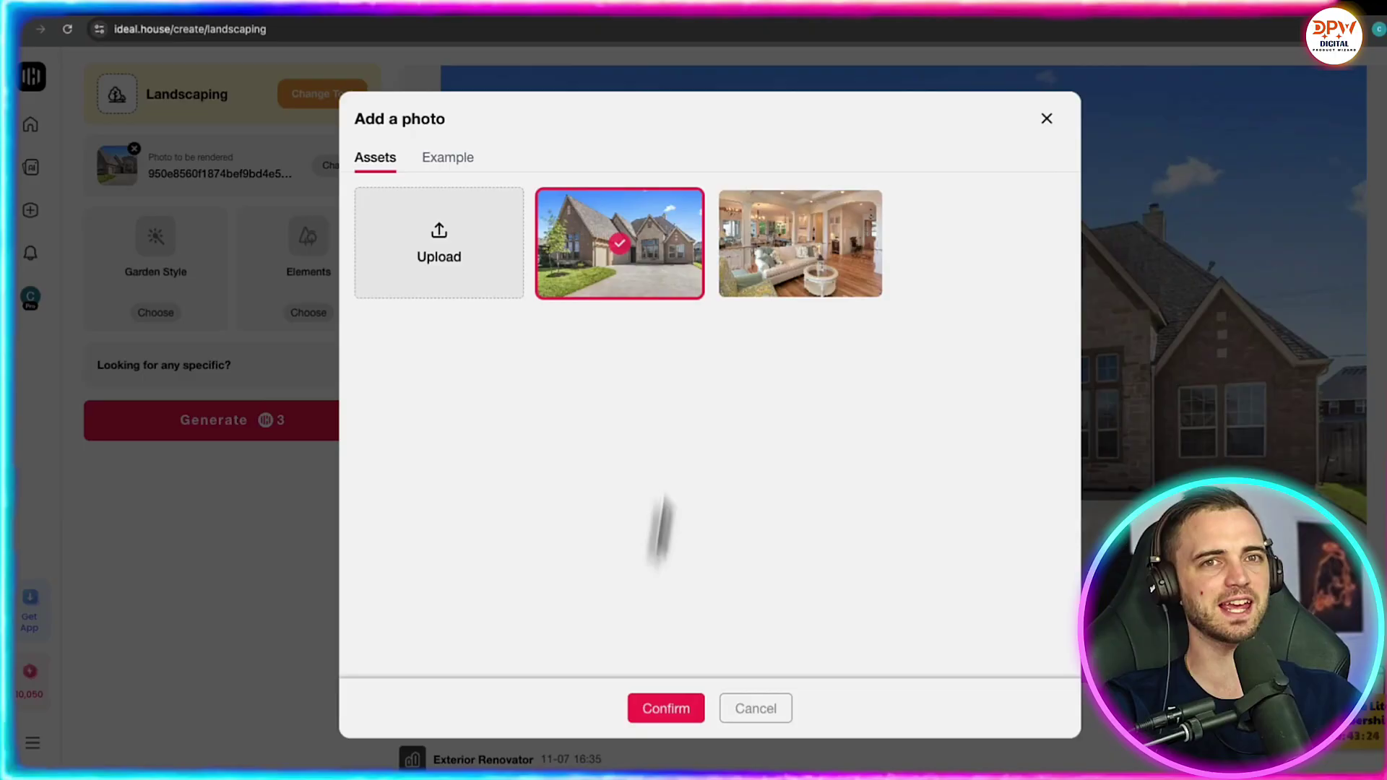
left_click(654, 704)
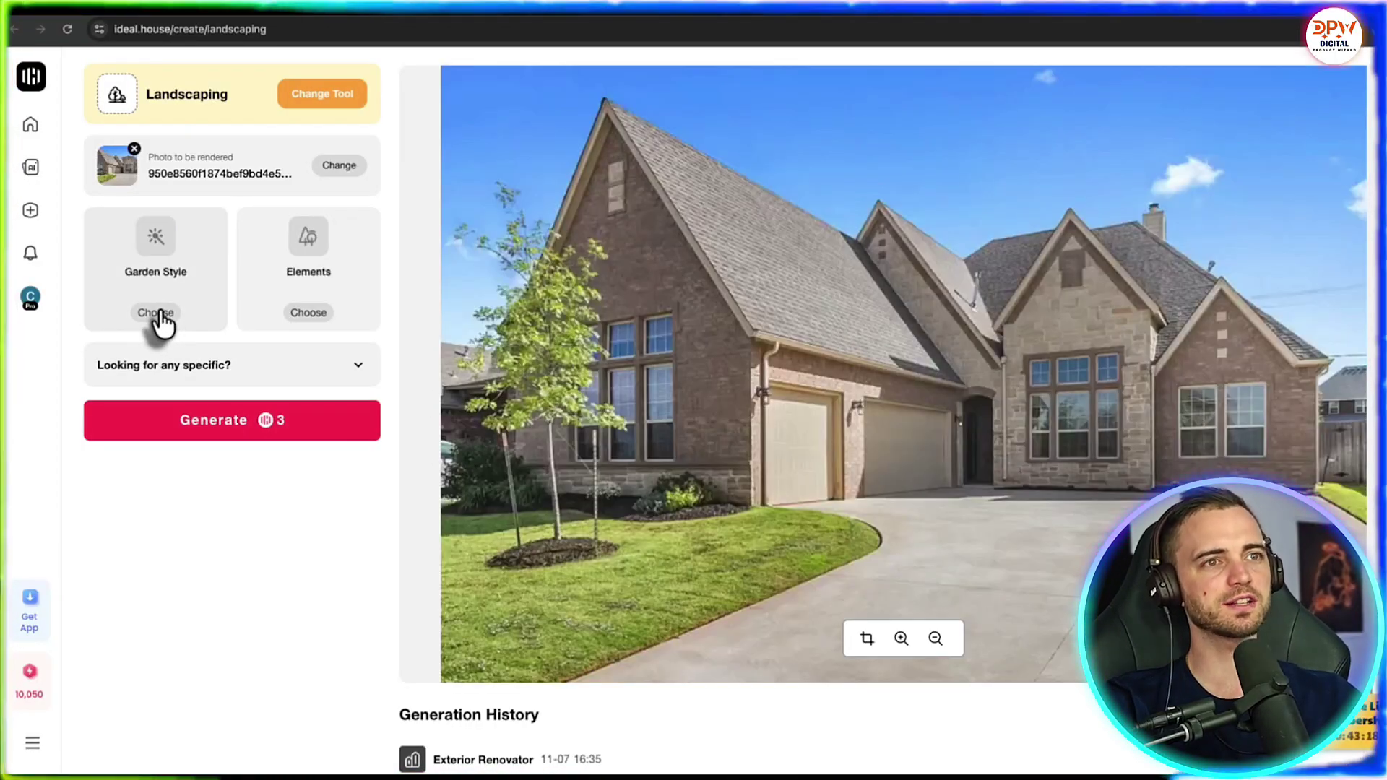
- Set the garden style for the landscaping to Classic Elegance
left_click(156, 315)
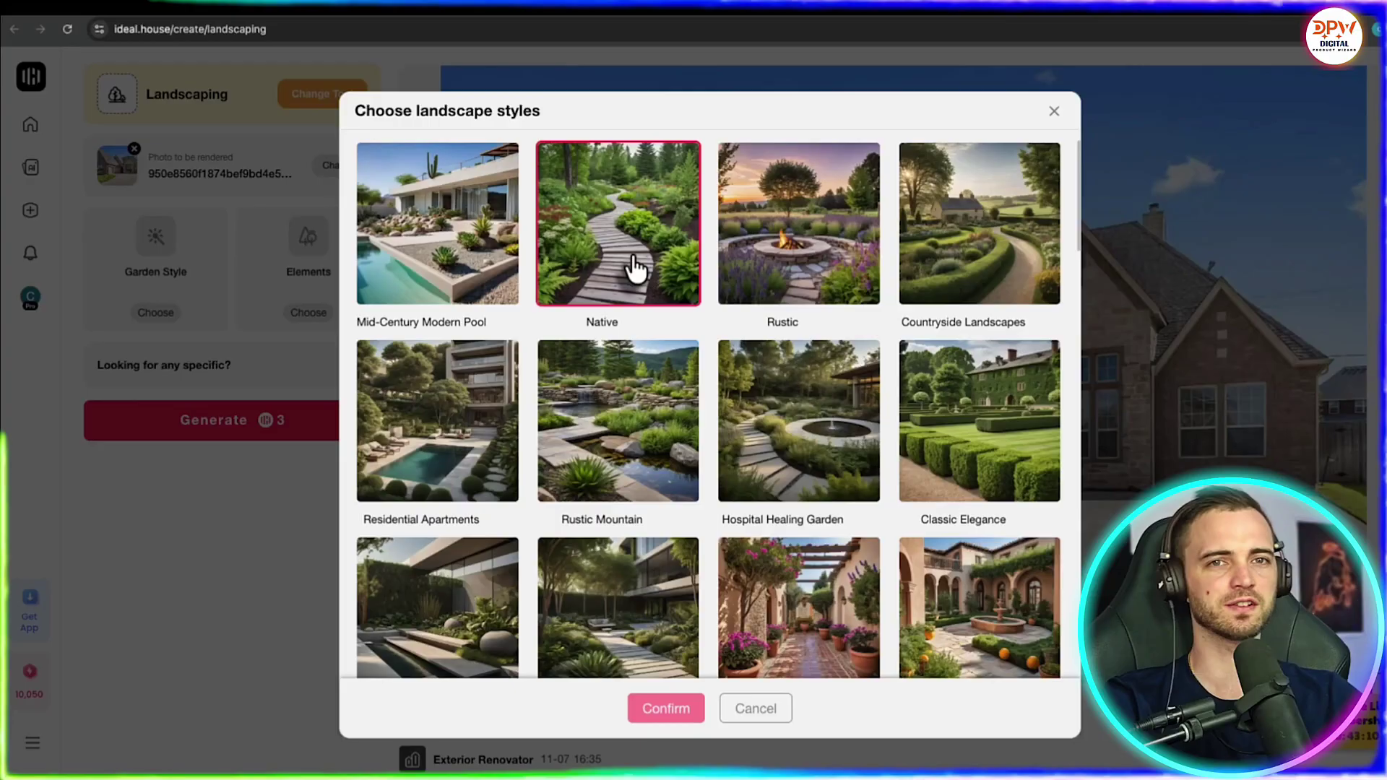
scroll(634, 269, "down", 1)
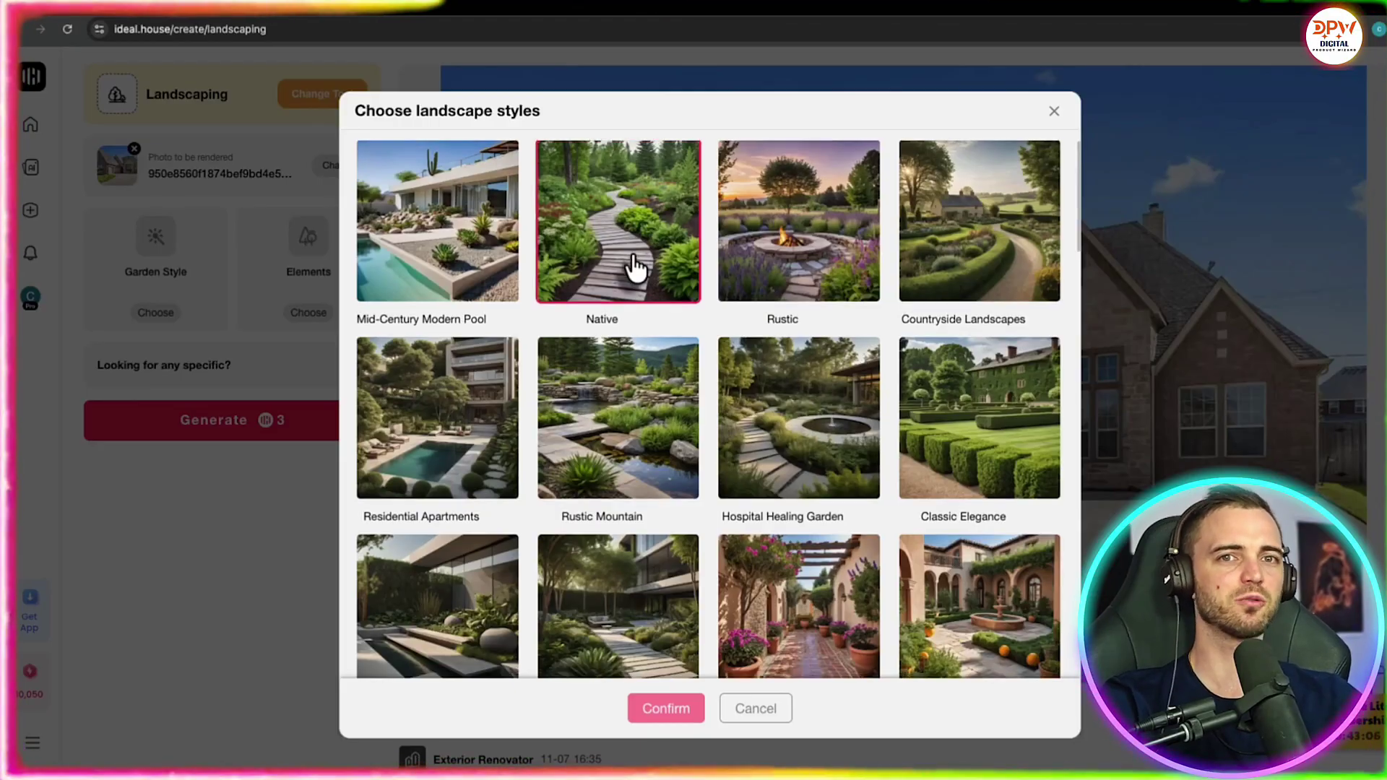
left_click(979, 415)
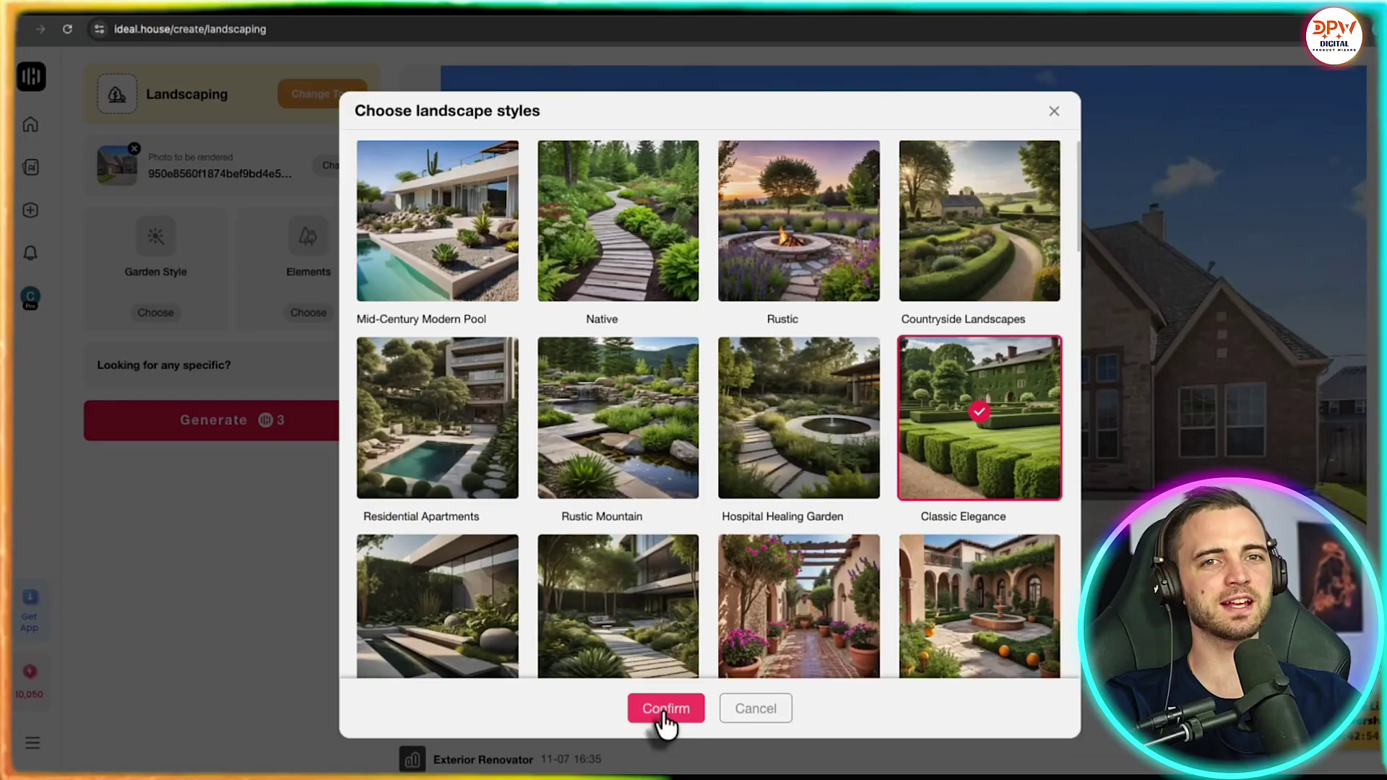
left_click(664, 709)
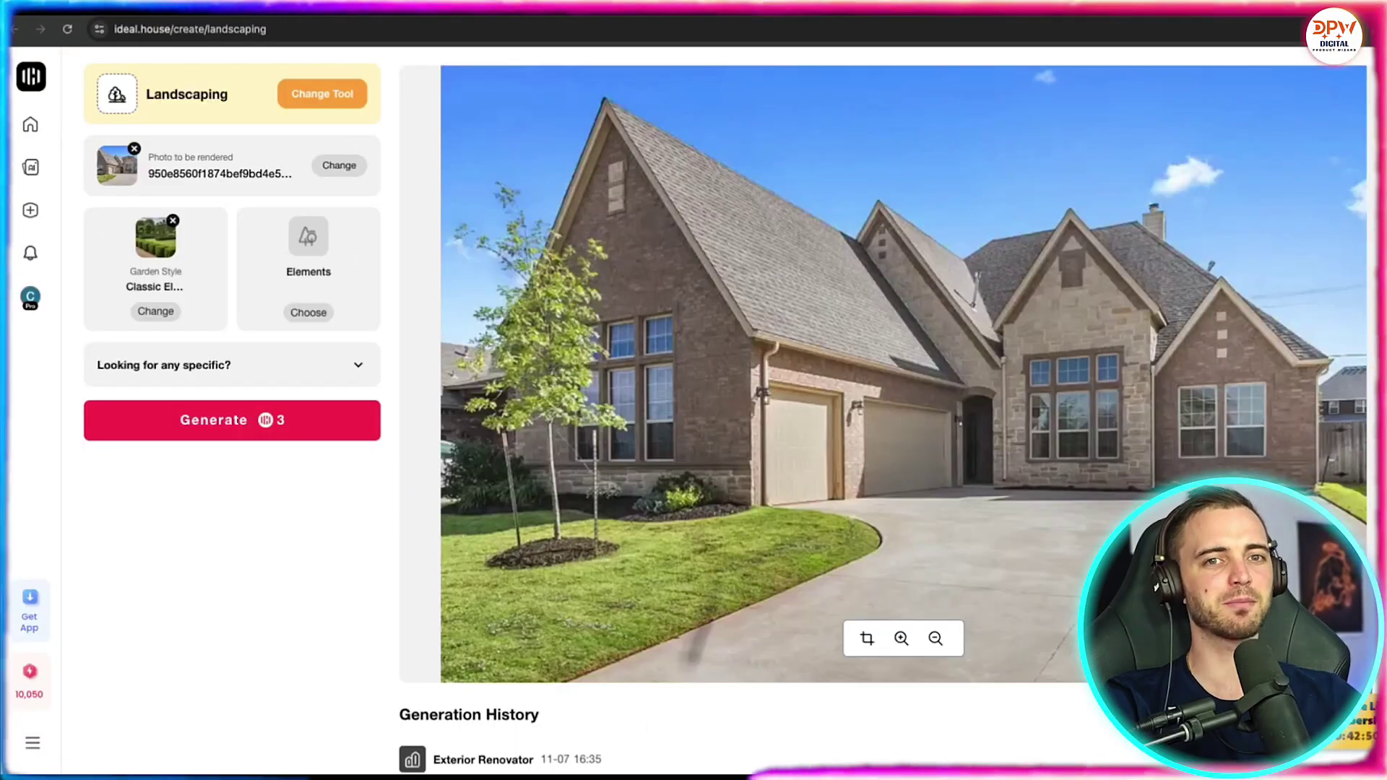
- Choose the natural landscaping elements Flower, Fruit Tree, Hedge, Shade Tree, Flower Bed and Rock
left_click(309, 314)
left_click(451, 300)
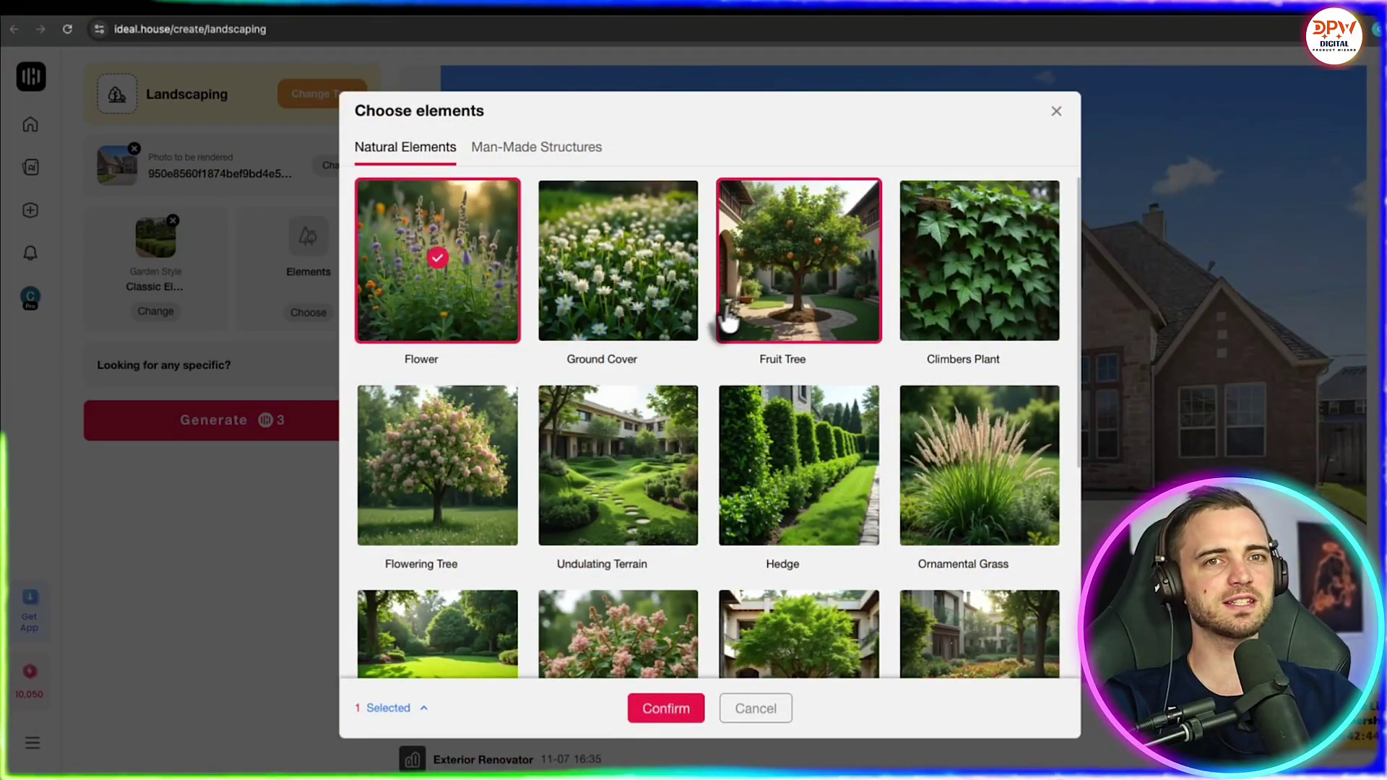
left_click(829, 295)
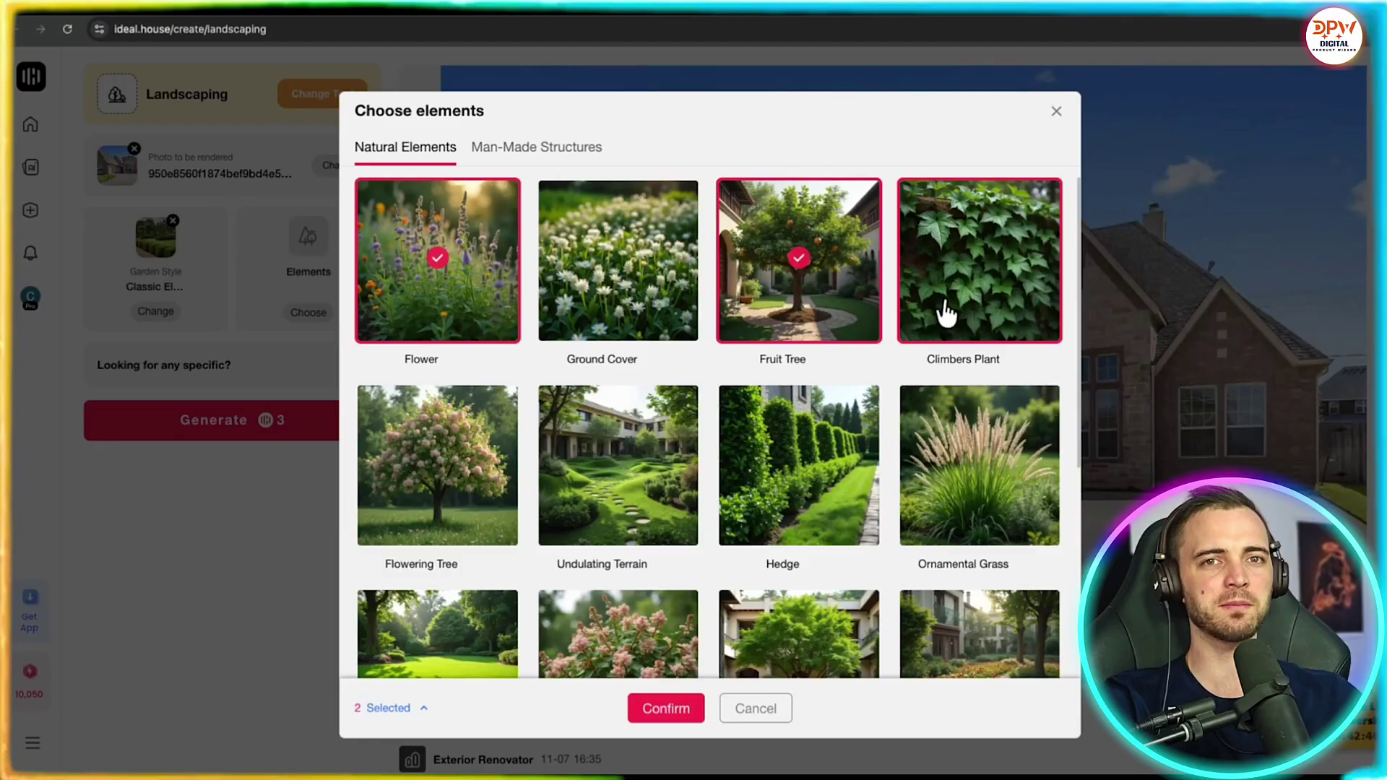
scroll(708, 442, "down", 1)
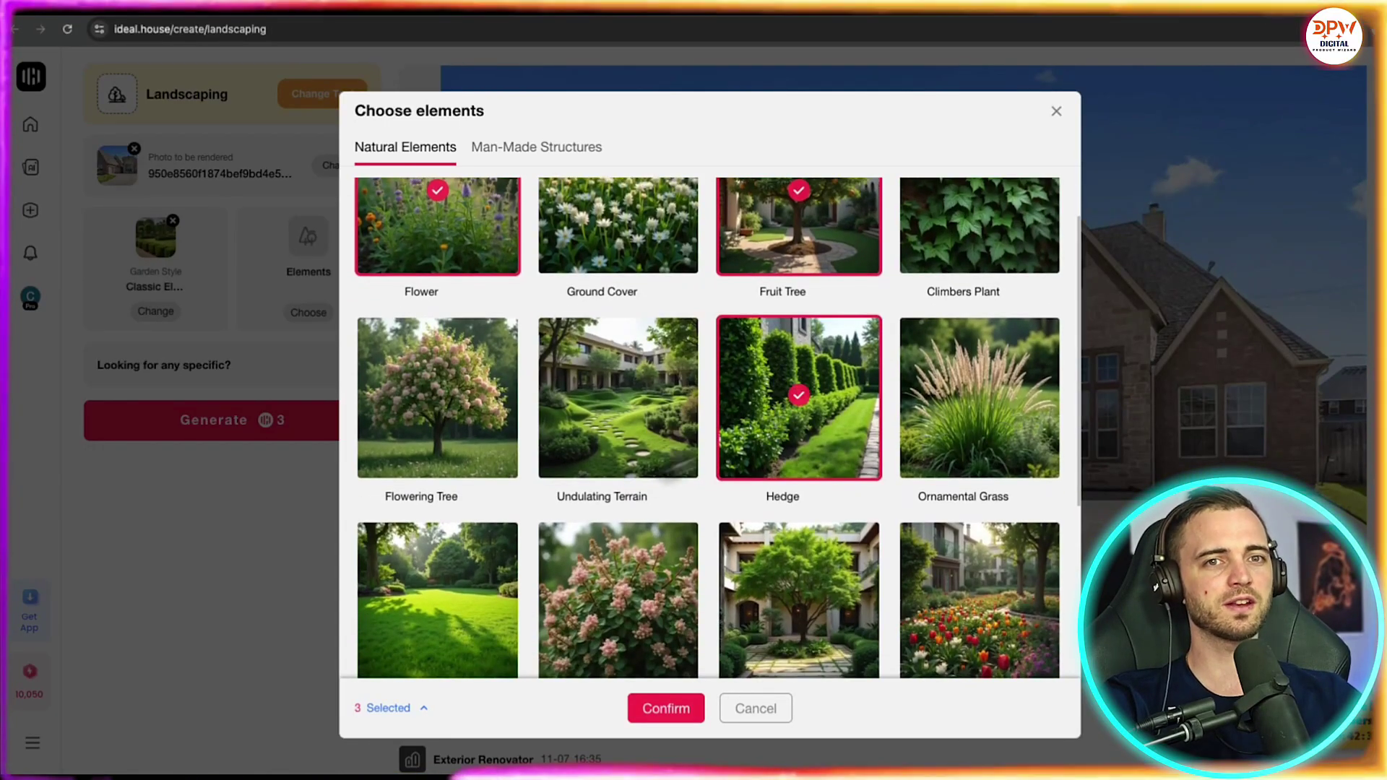
scroll(640, 466, "down", 4)
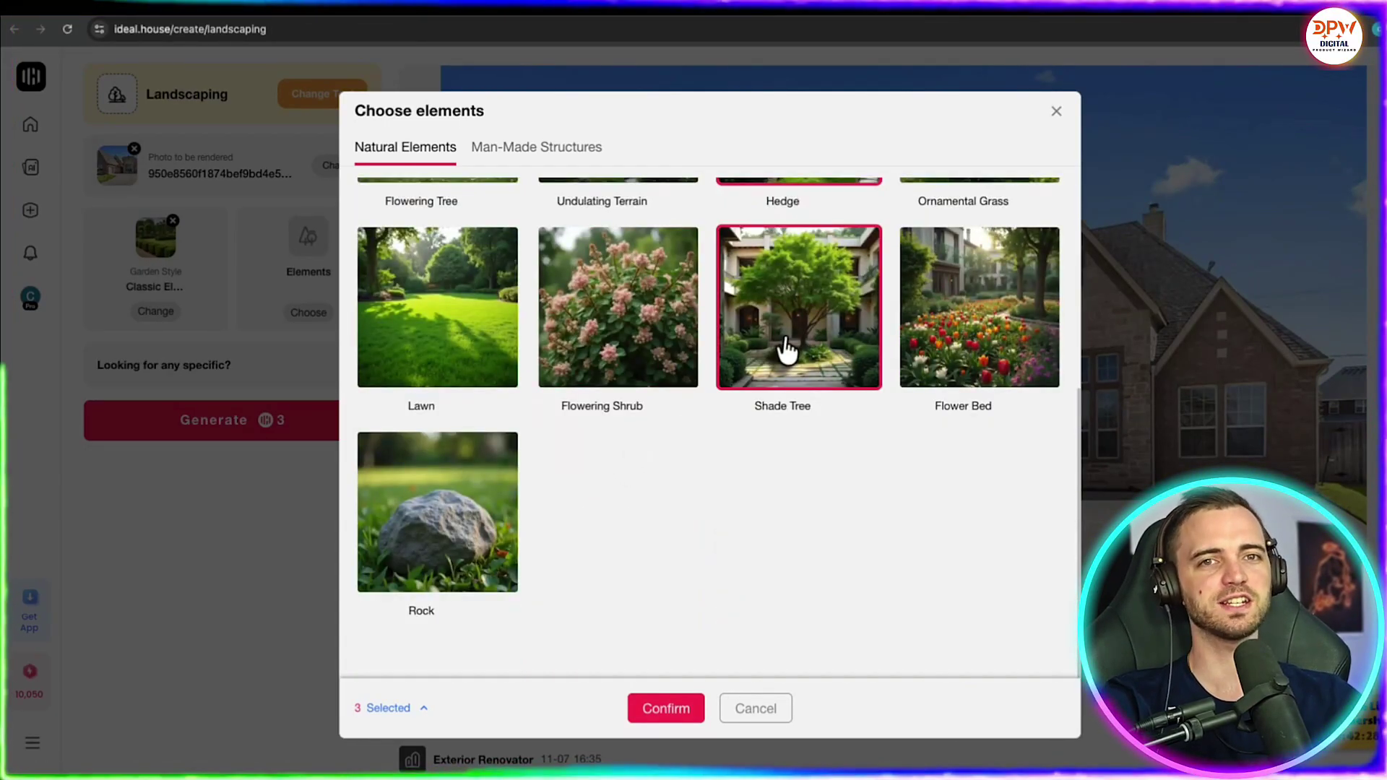
left_click(784, 357)
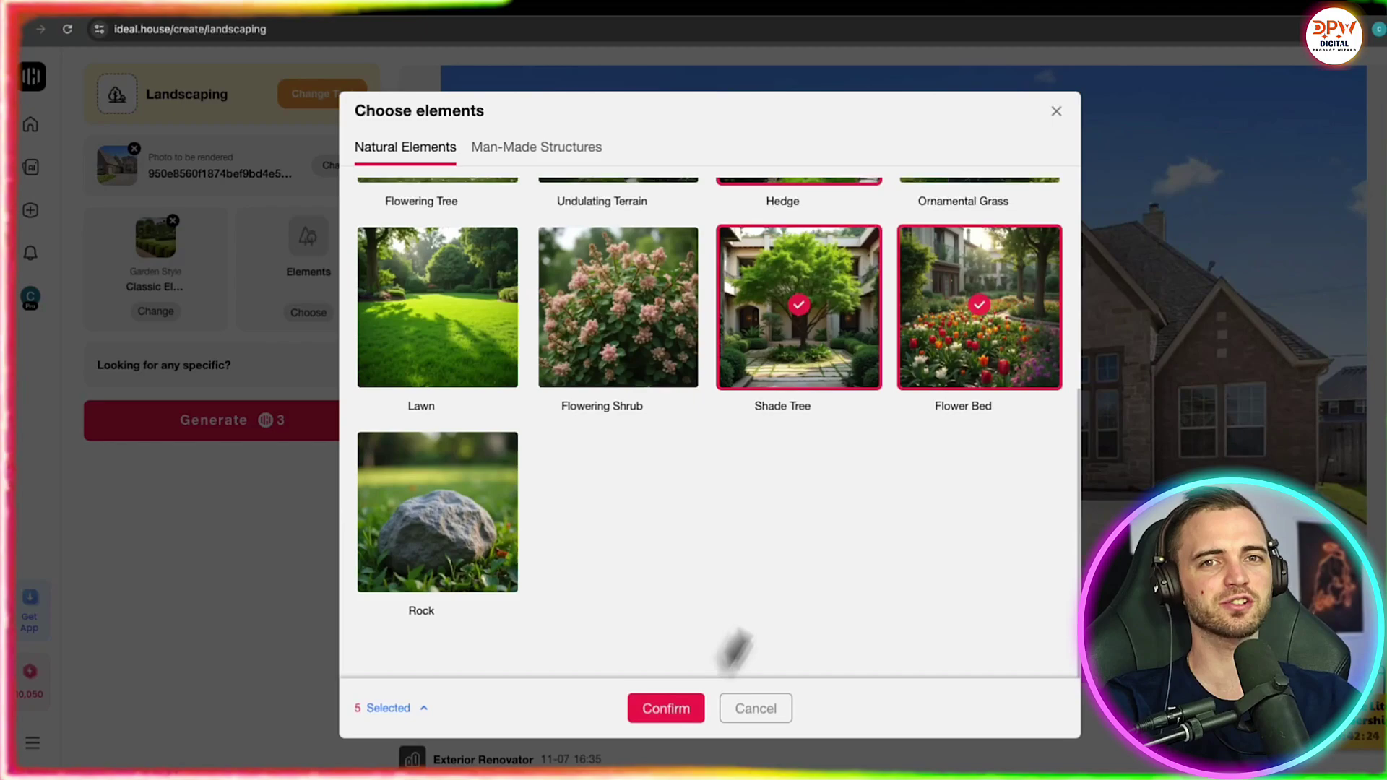
left_click_drag(647, 710, 438, 511)
left_click(438, 511)
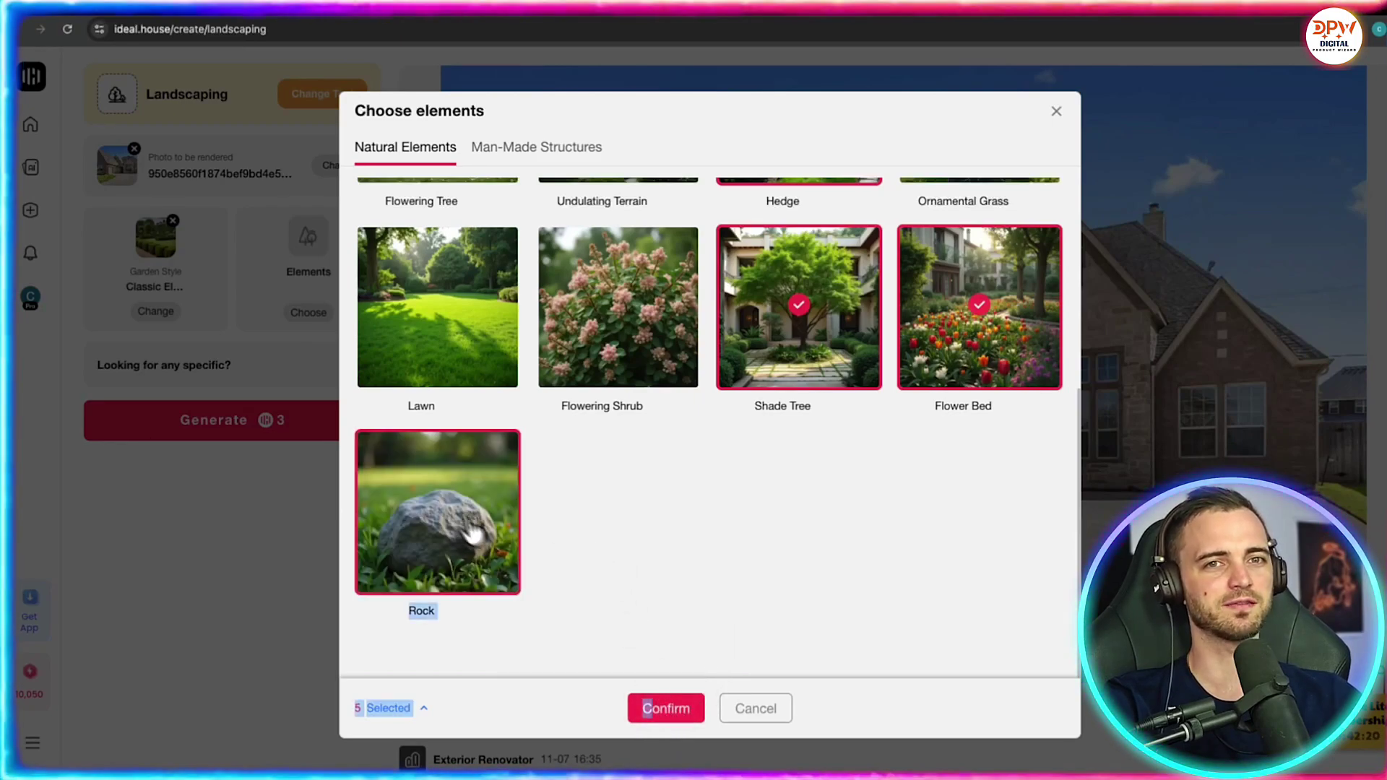
left_click(665, 709)
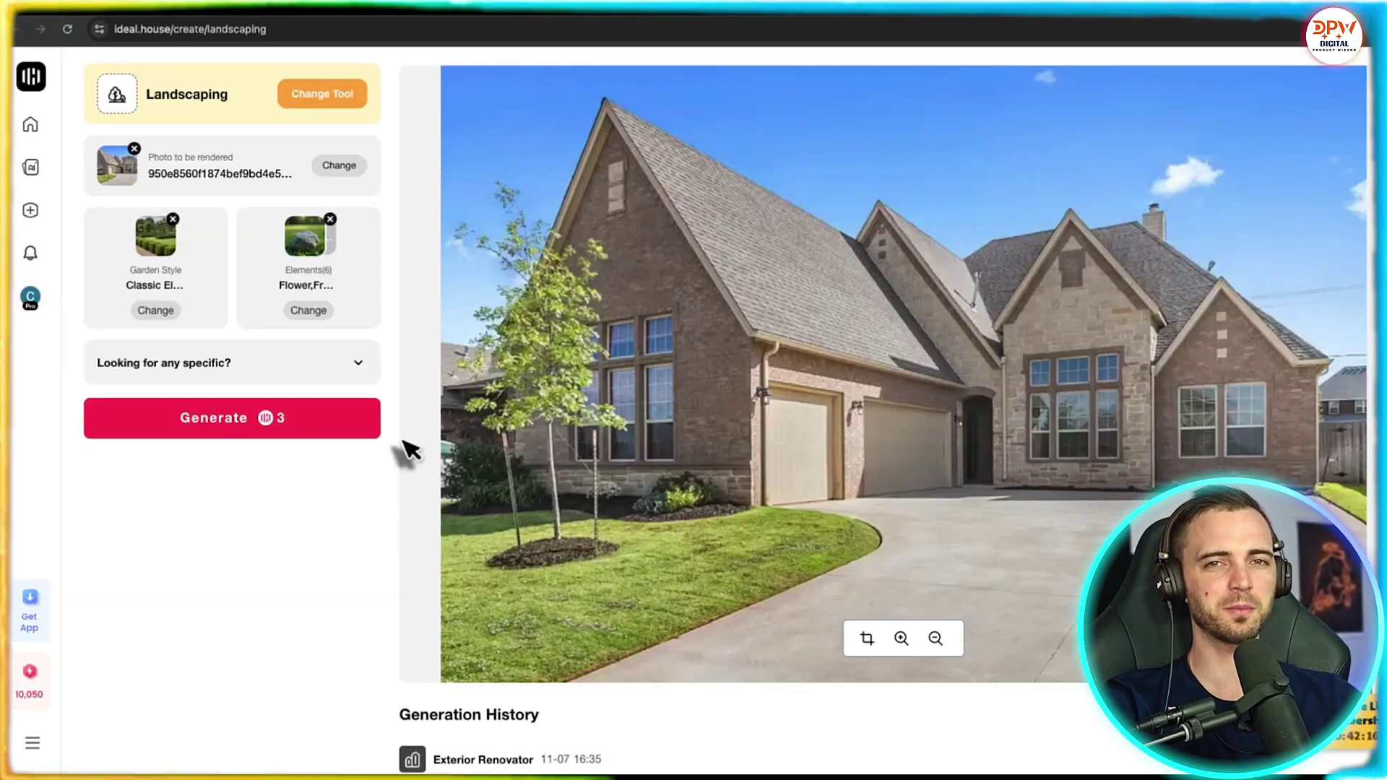
- Generate the landscaping for the brick house and look through the enlarged variants
left_click(294, 432)
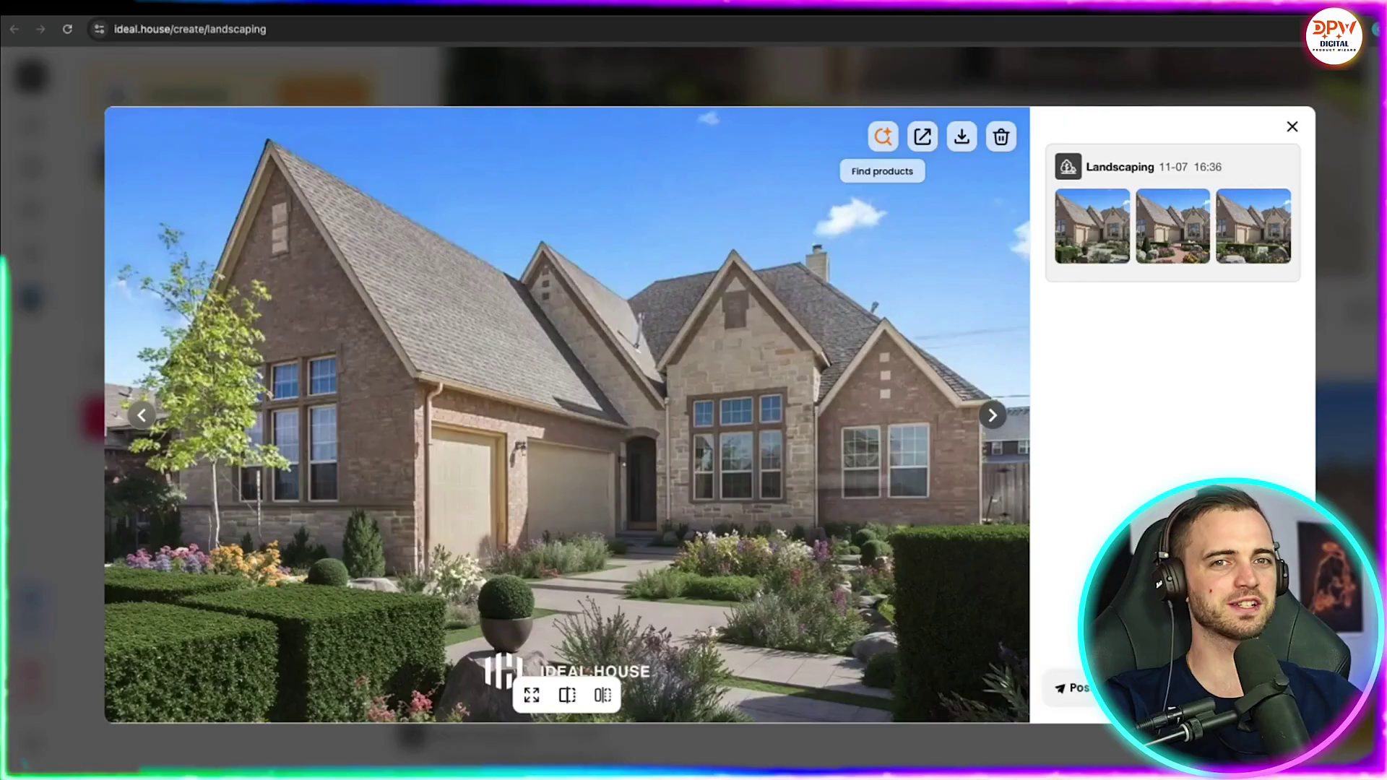
left_click(993, 417)
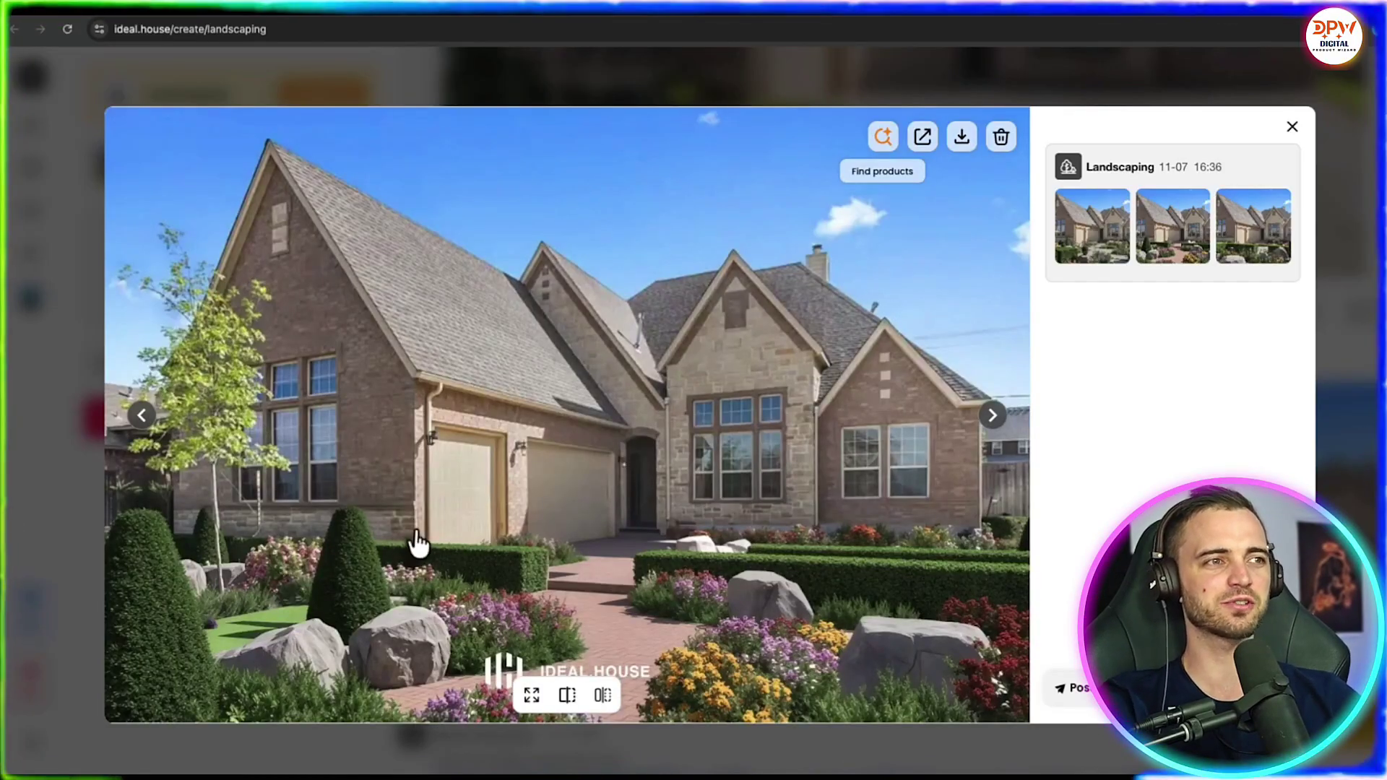
left_click(992, 418)
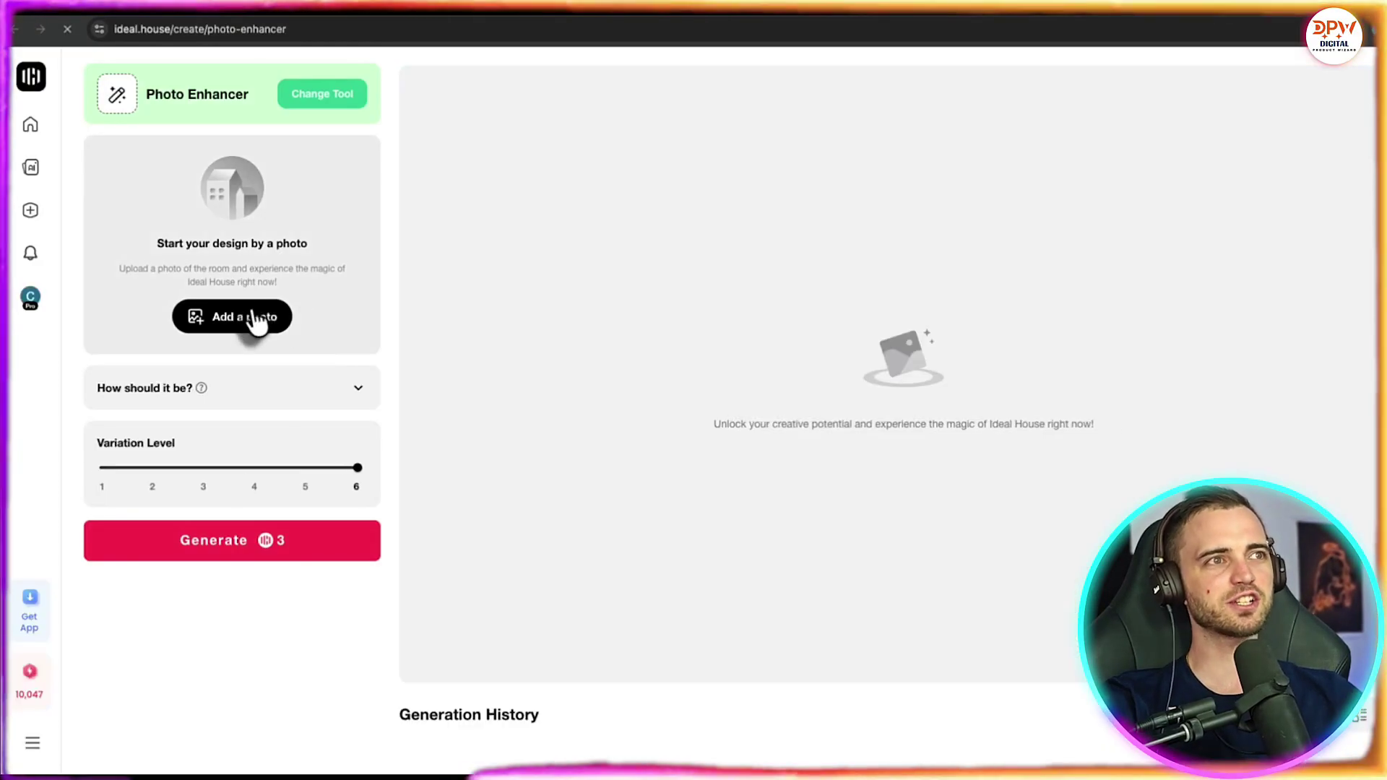
- Add the brick house photo to the Photo Enhancer and generate the enhancement at variation level 6
left_click(249, 320)
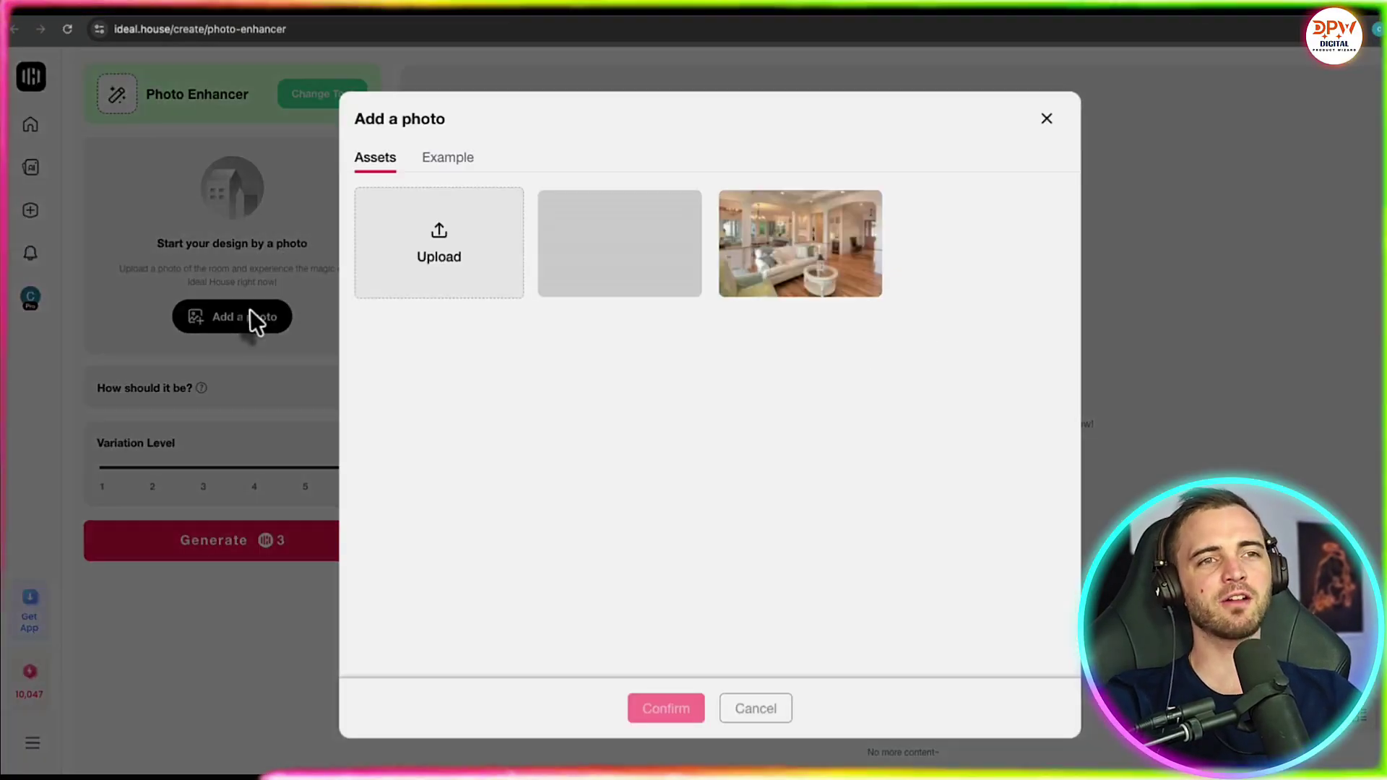
left_click(620, 260)
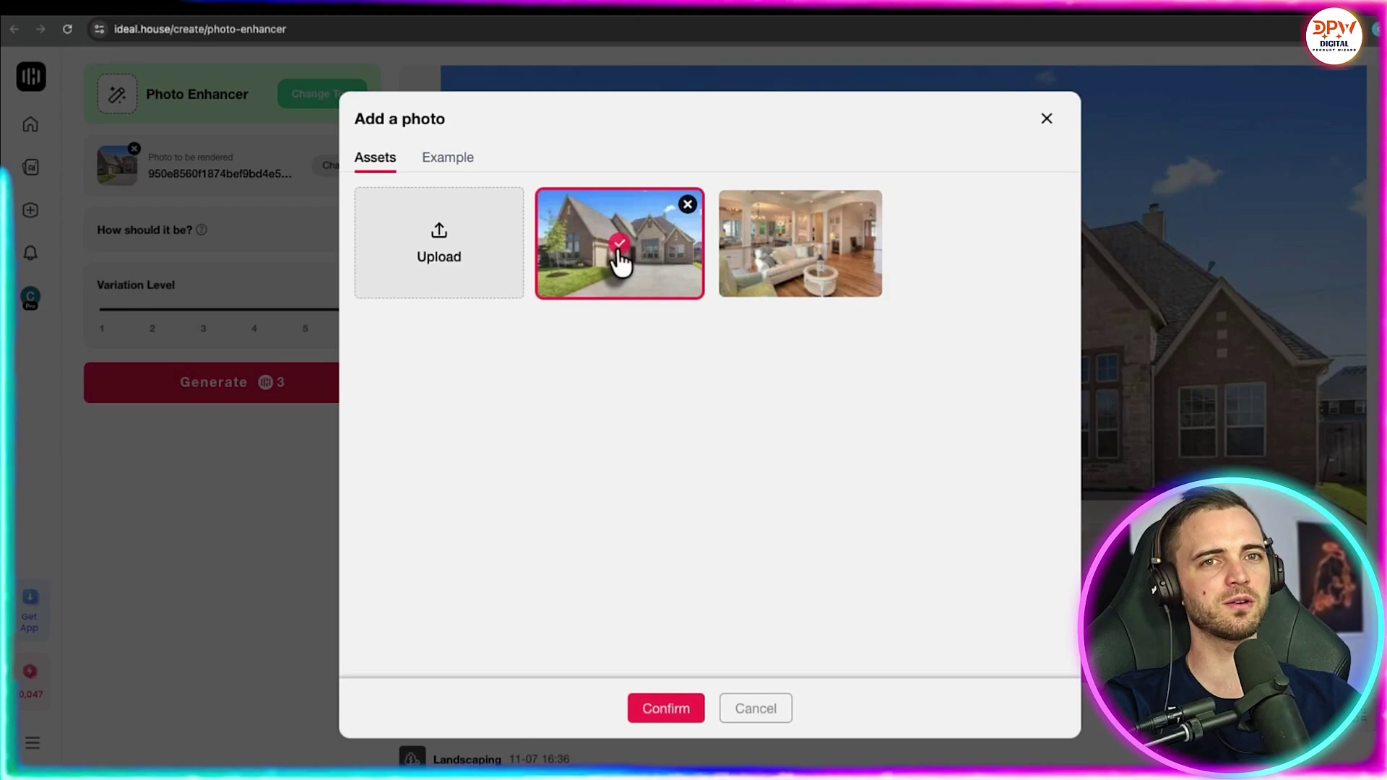
left_click(651, 707)
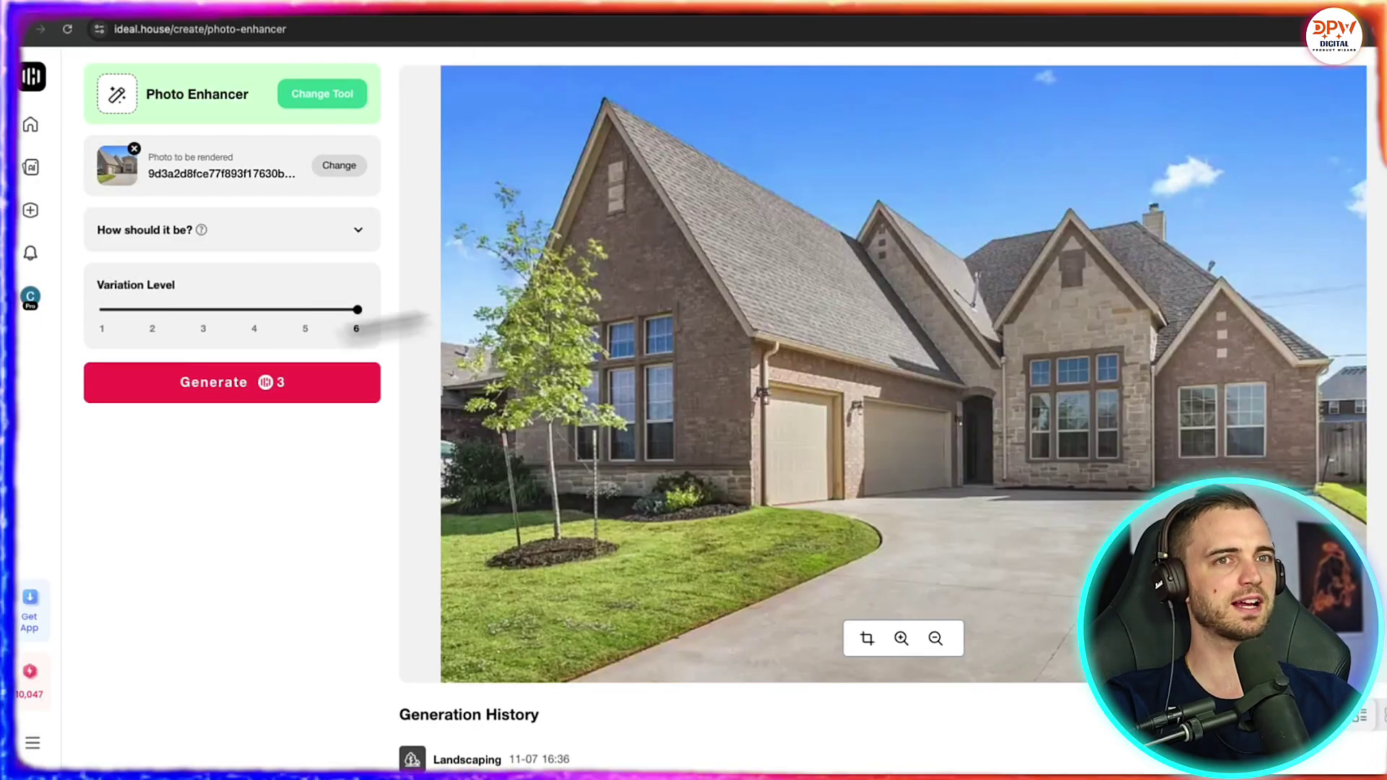
left_click(242, 393)
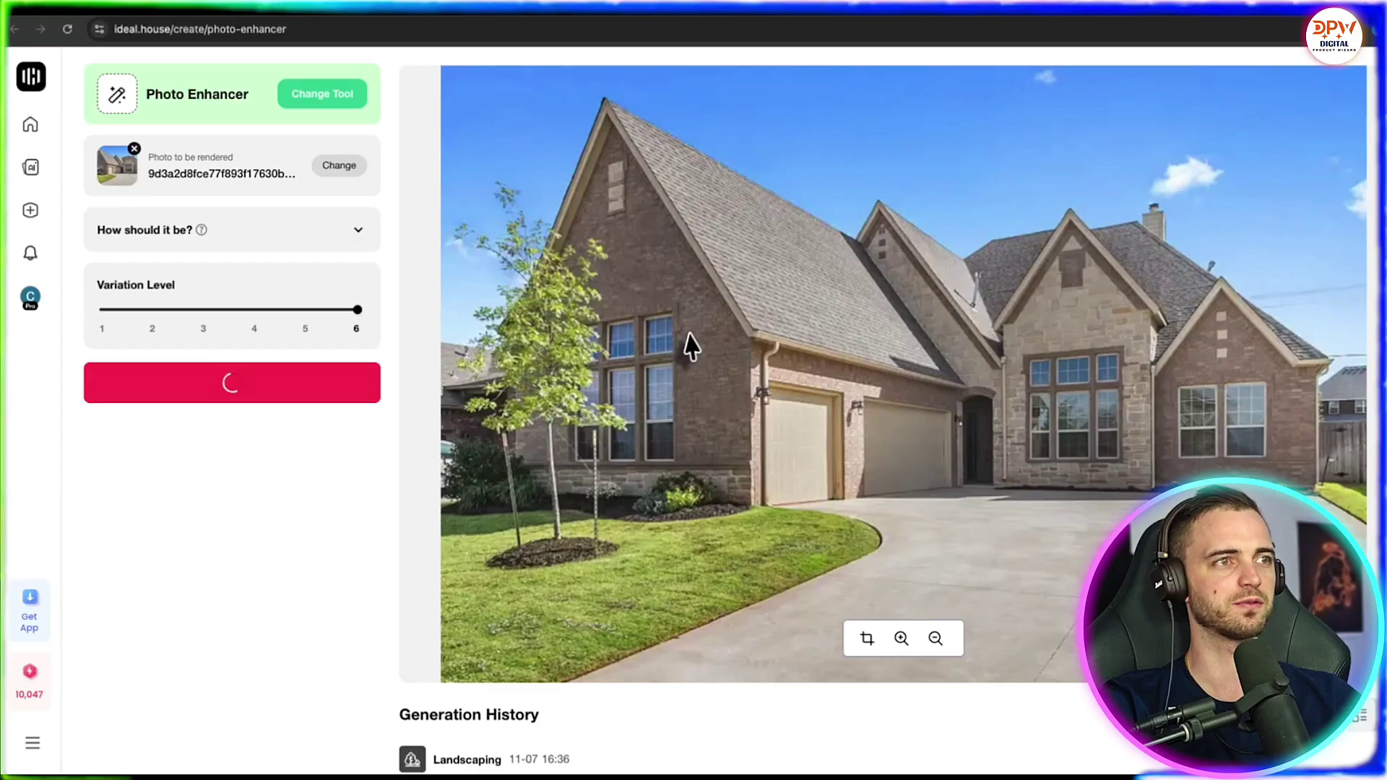
- Open the first Photo Enhancer result at enlarged size and page through its variants
scroll(690, 339, "down", 9)
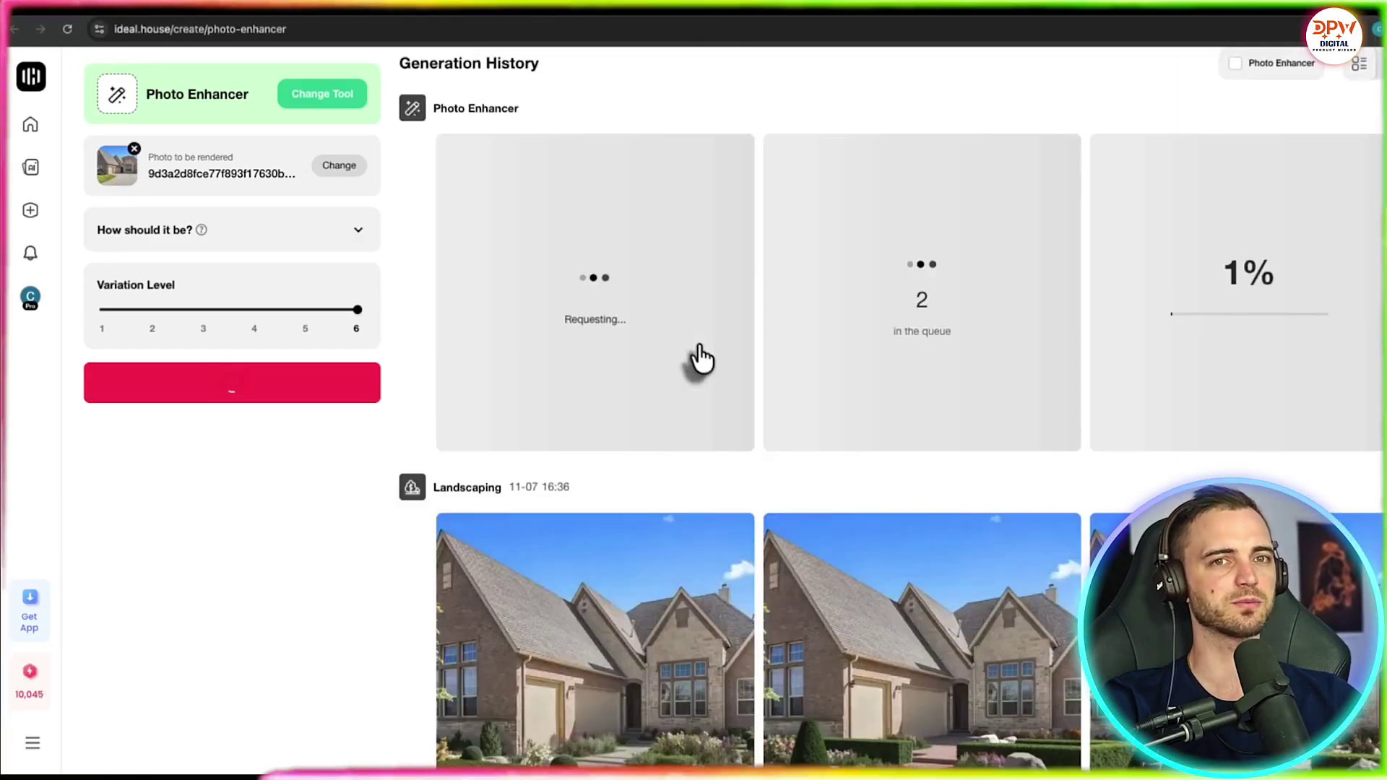
scroll(701, 365, "up", 2)
scroll(701, 358, "up", 7)
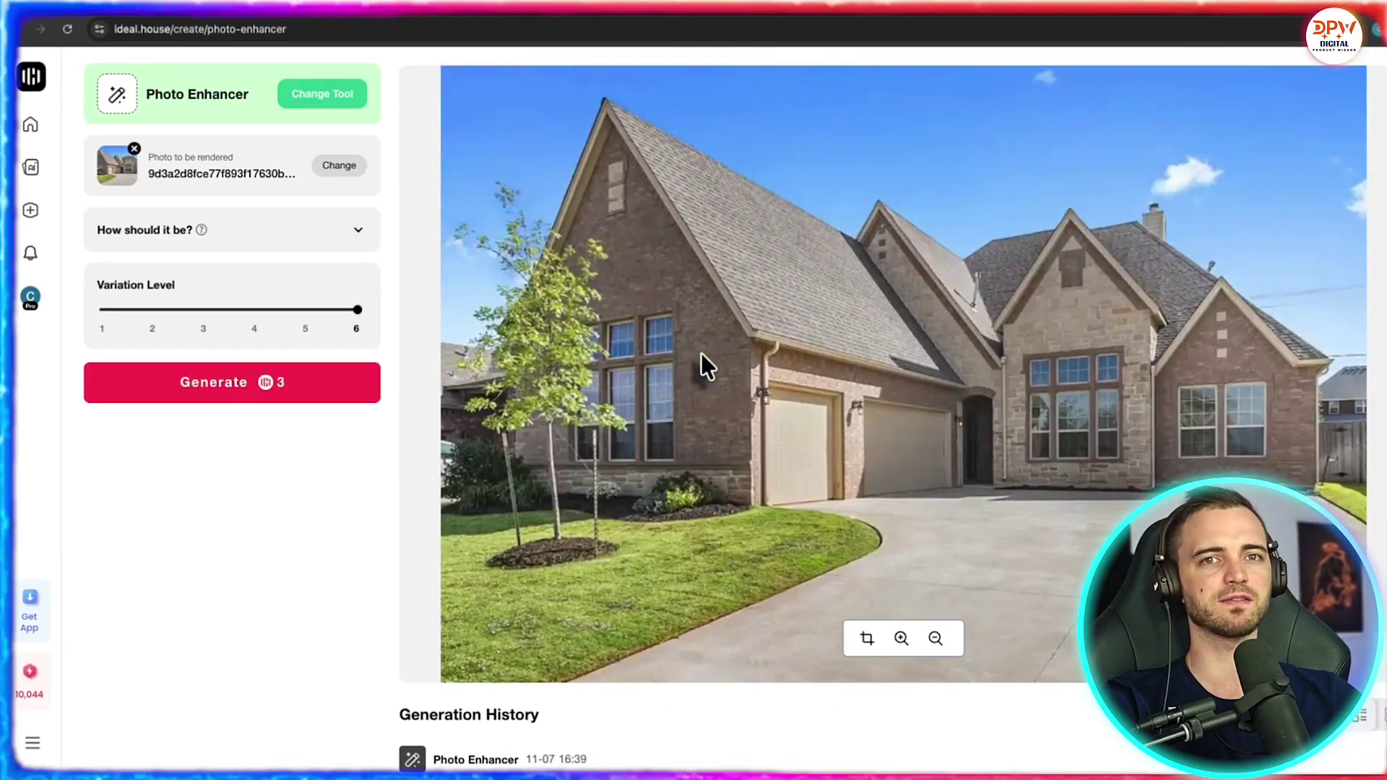
scroll(701, 352, "down", 5)
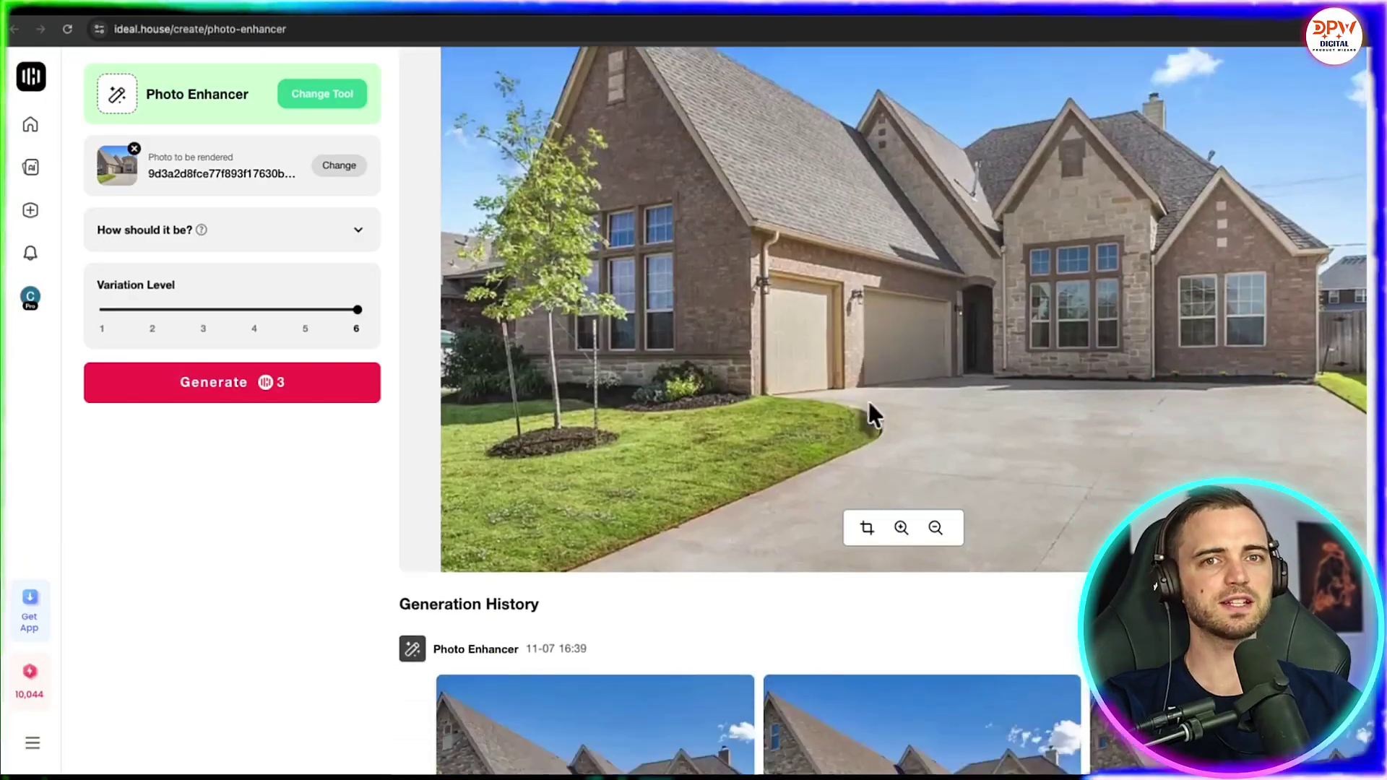
scroll(869, 412, "down", 6)
left_click(597, 403)
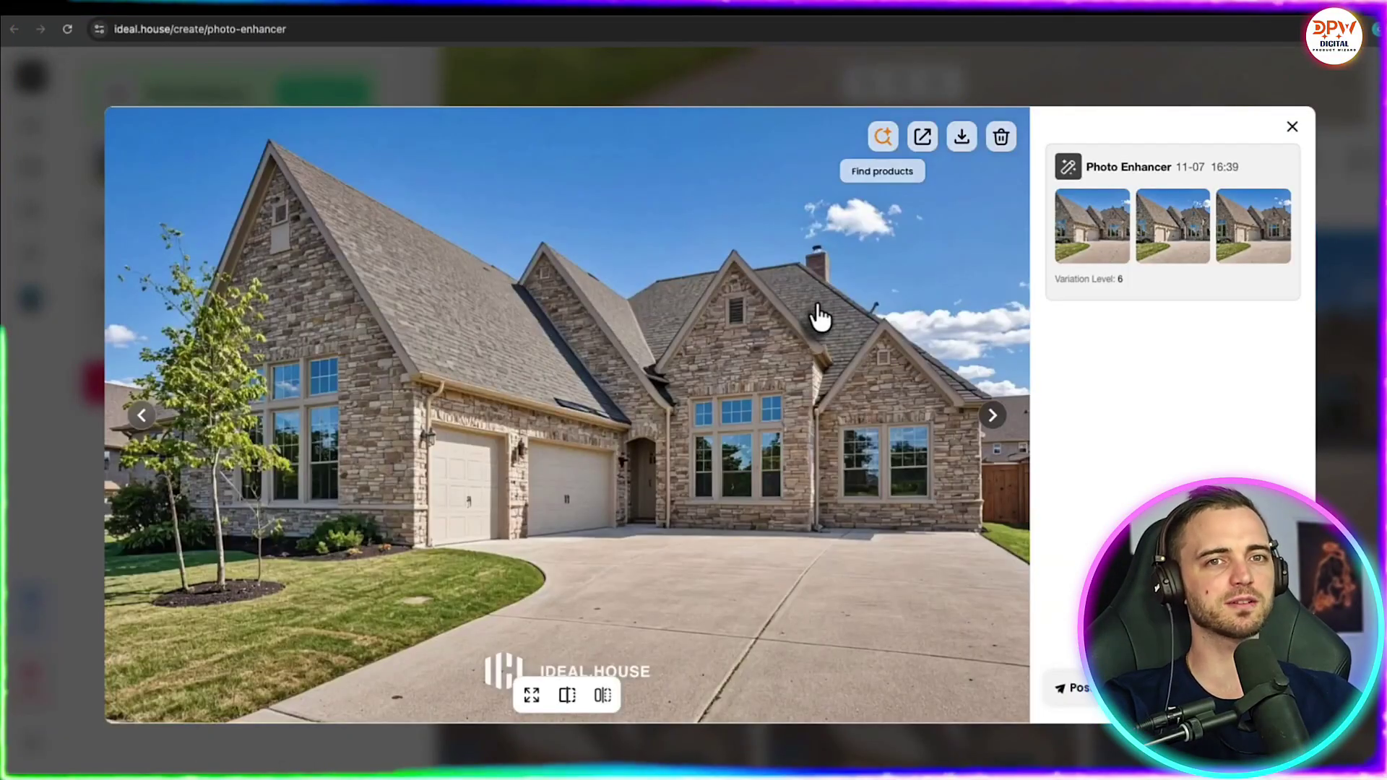
left_click(993, 416)
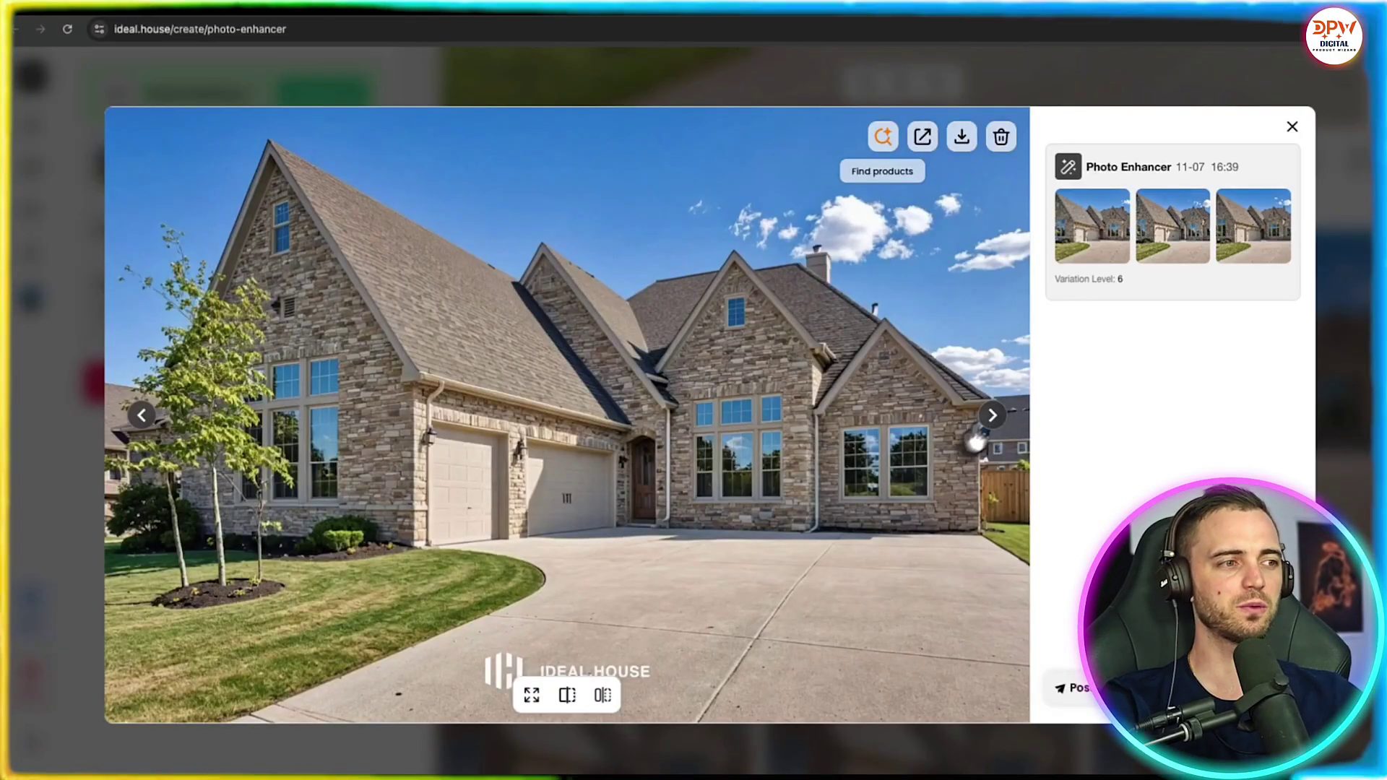
left_click(989, 421)
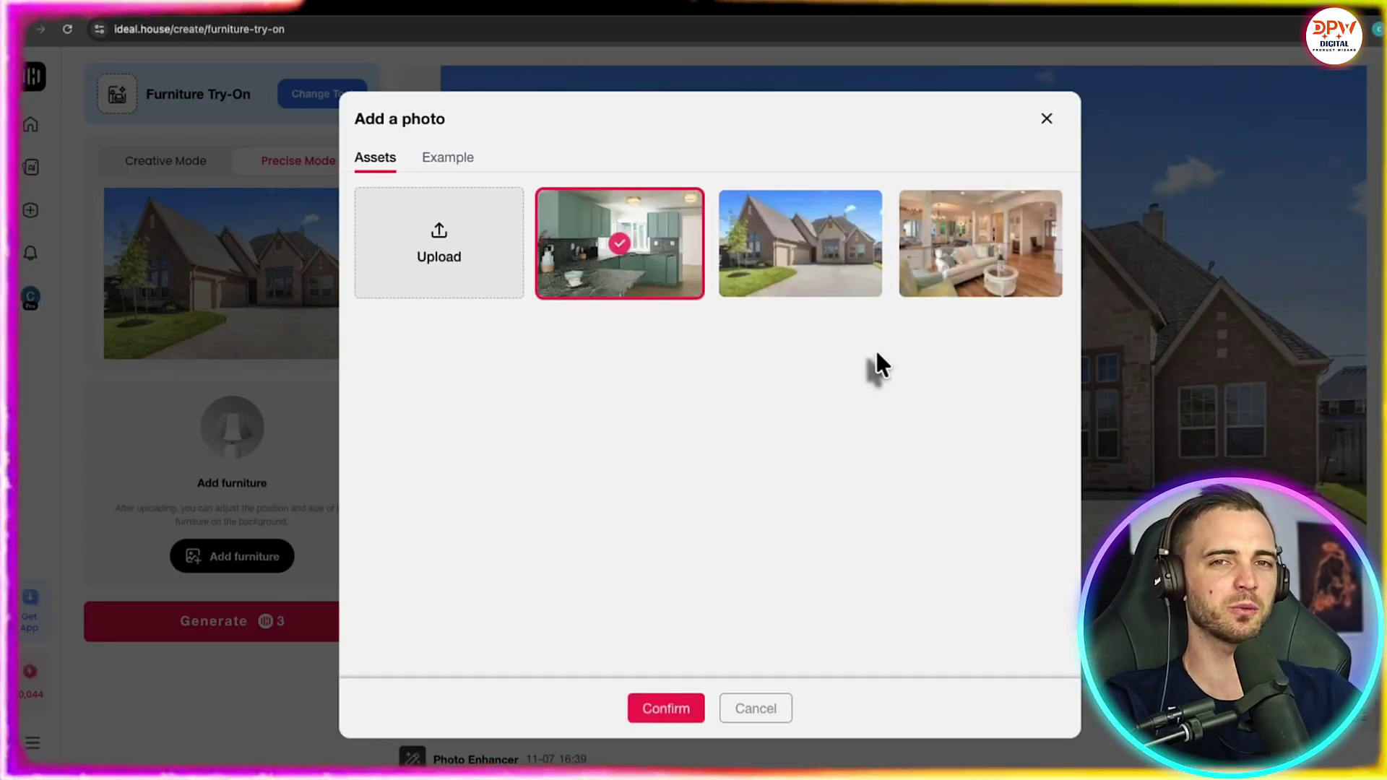
- Use the green kitchen photo as the Furniture Try-On background and add the example microwave as the furniture
left_click(668, 706)
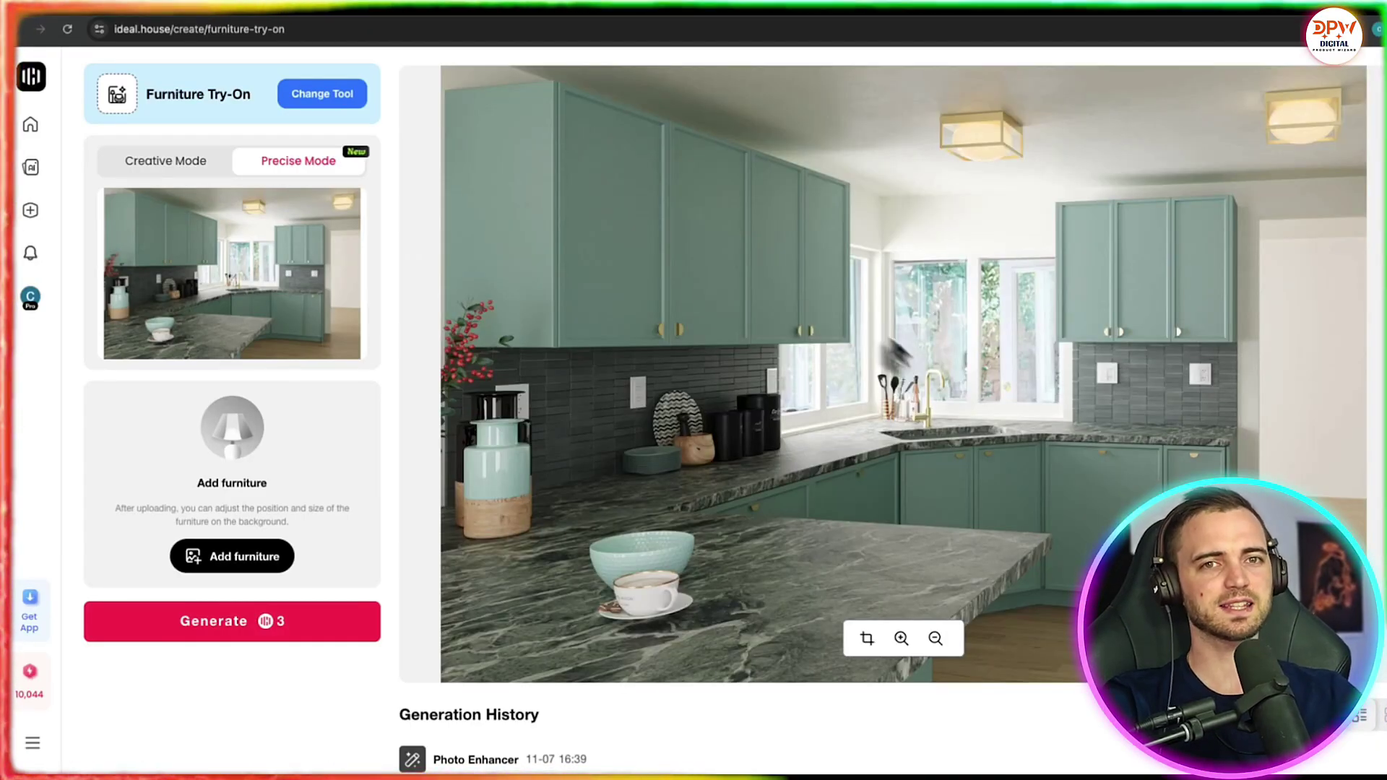
left_click(262, 563)
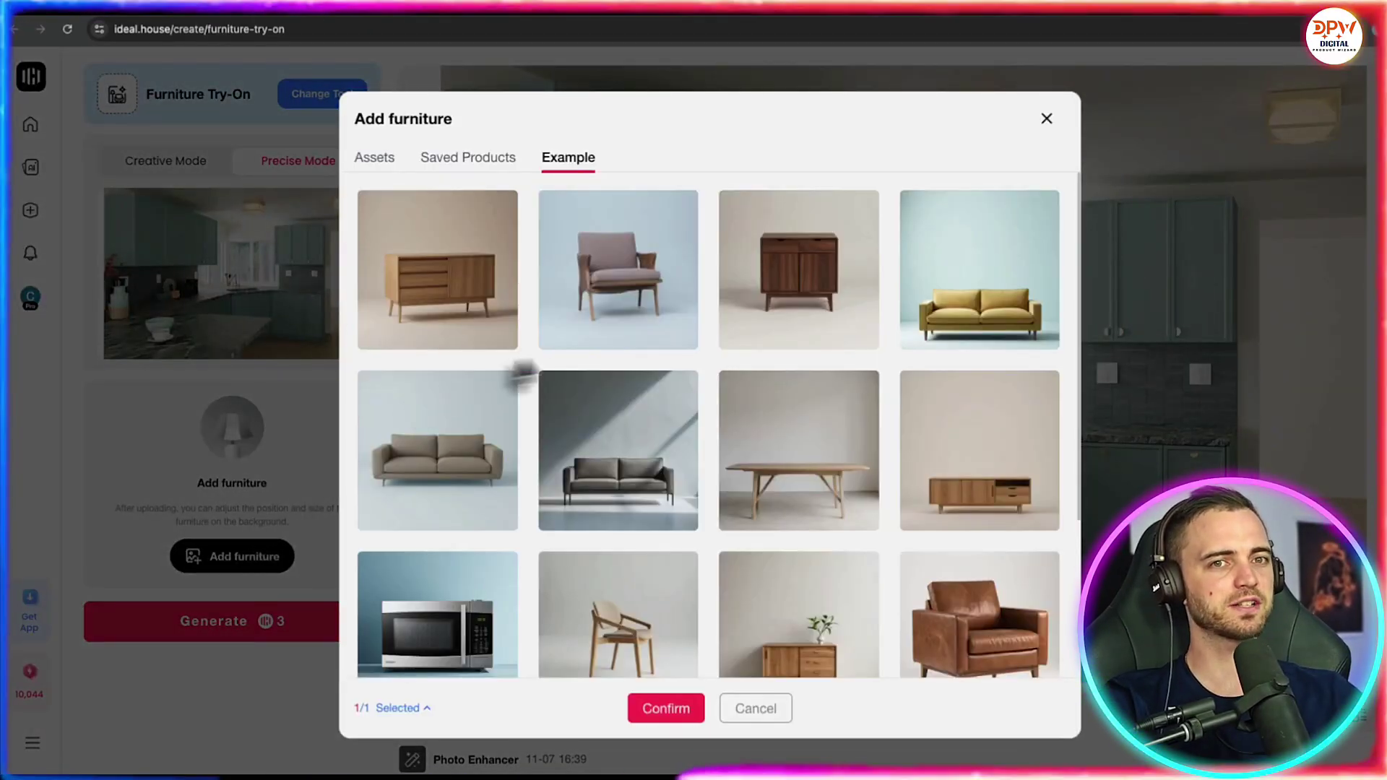
scroll(805, 465, "down", 1)
scroll(805, 464, "down", 2)
left_click(448, 433)
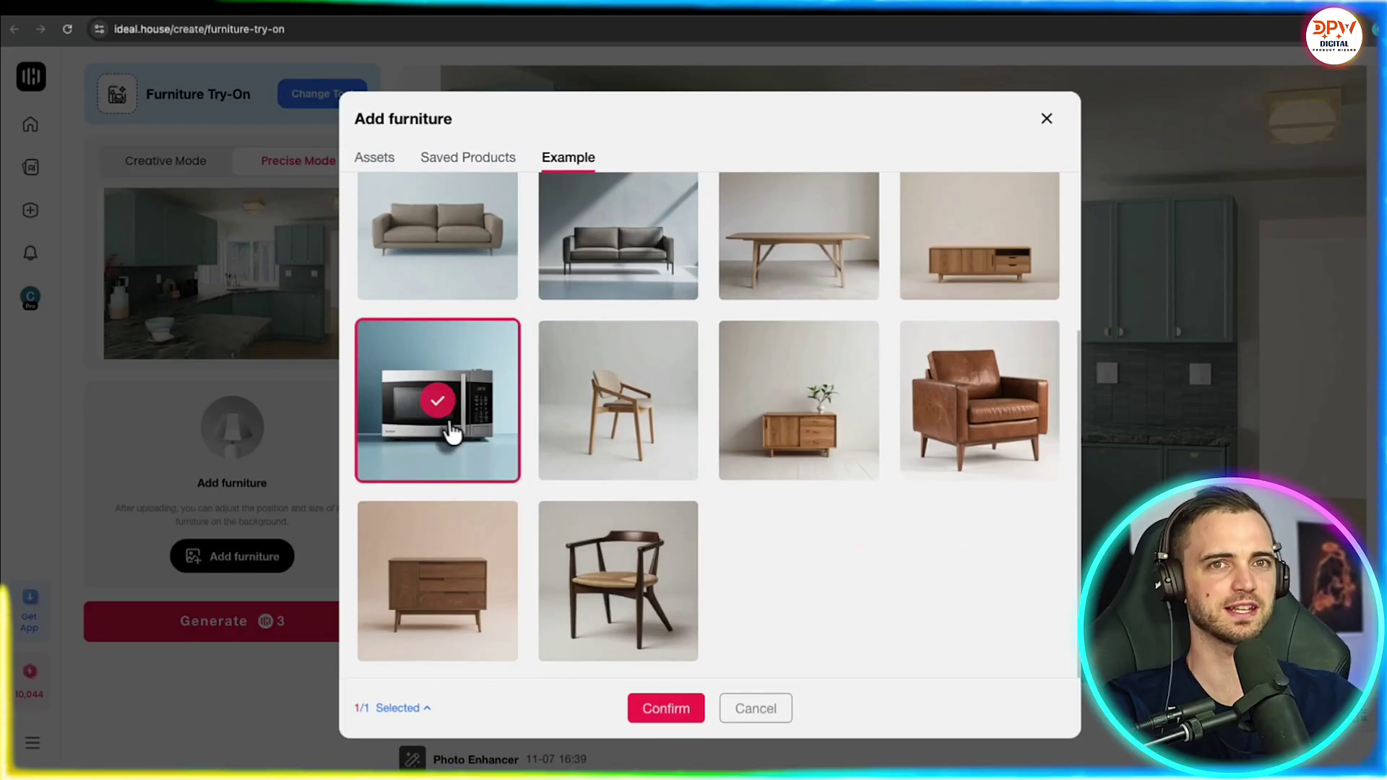
left_click(663, 709)
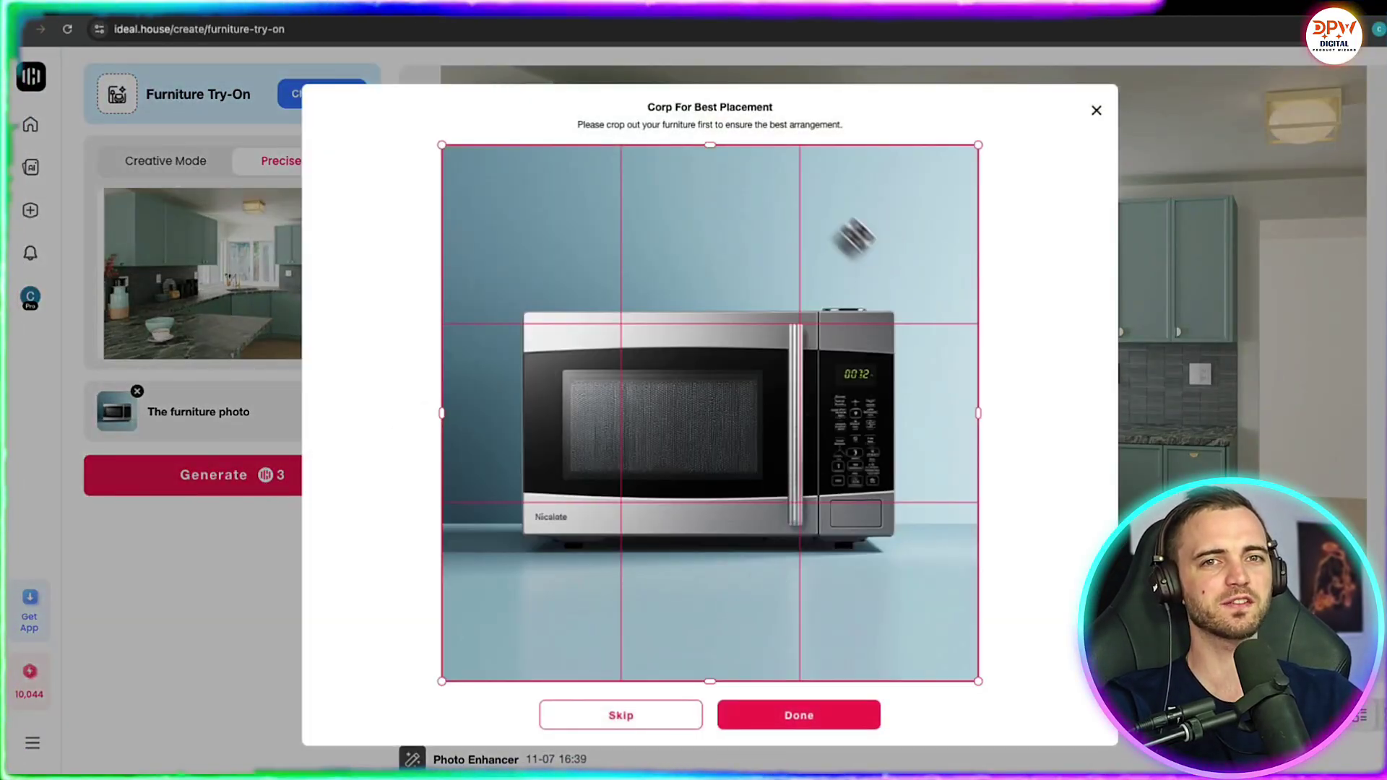
- Crop the furniture photo closely around the microwave and accept the crop
left_click_drag(977, 143, 944, 291)
left_click_drag(939, 679, 918, 566)
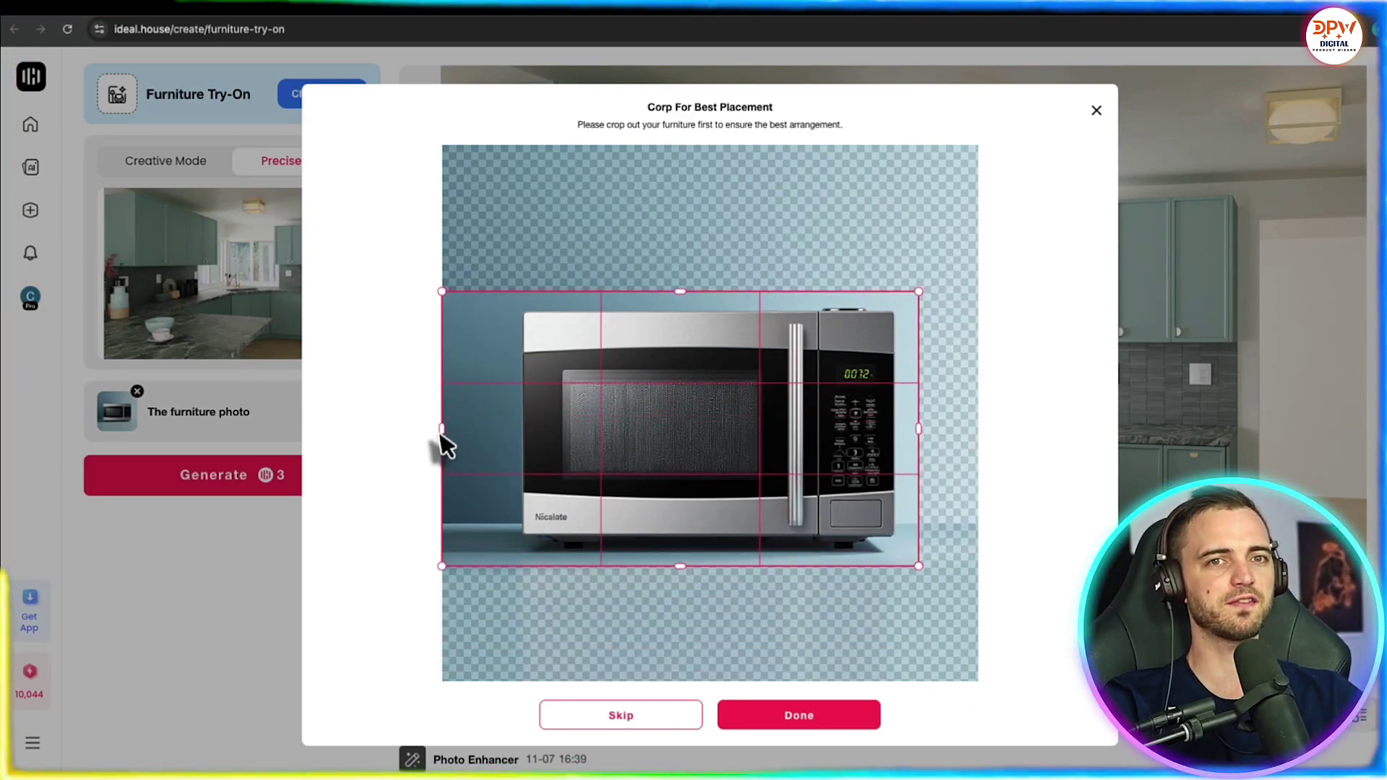
left_click_drag(442, 430, 487, 434)
left_click(795, 715)
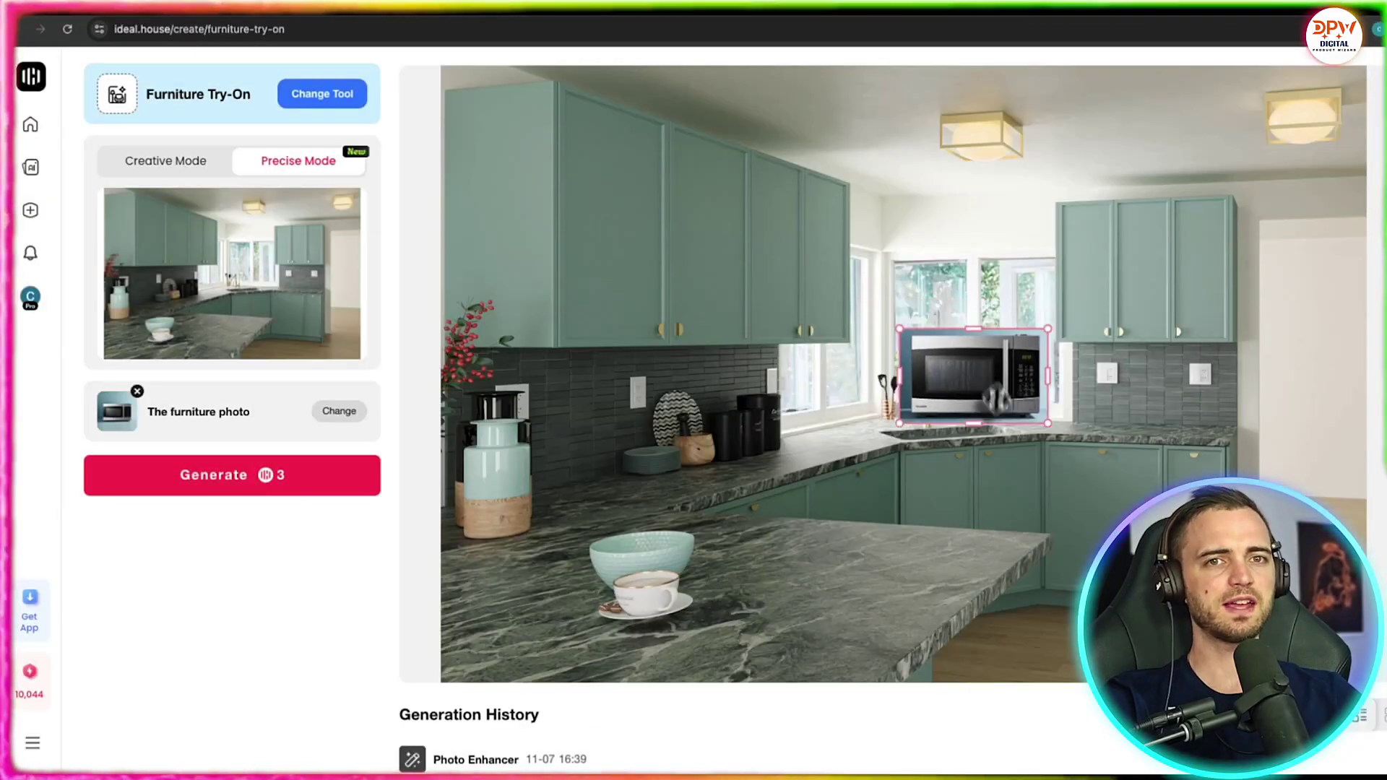
- Remove the microwave photo's background and fit the microwave onto the back countertop between the black canisters and the sink
left_click_drag(995, 398, 861, 430)
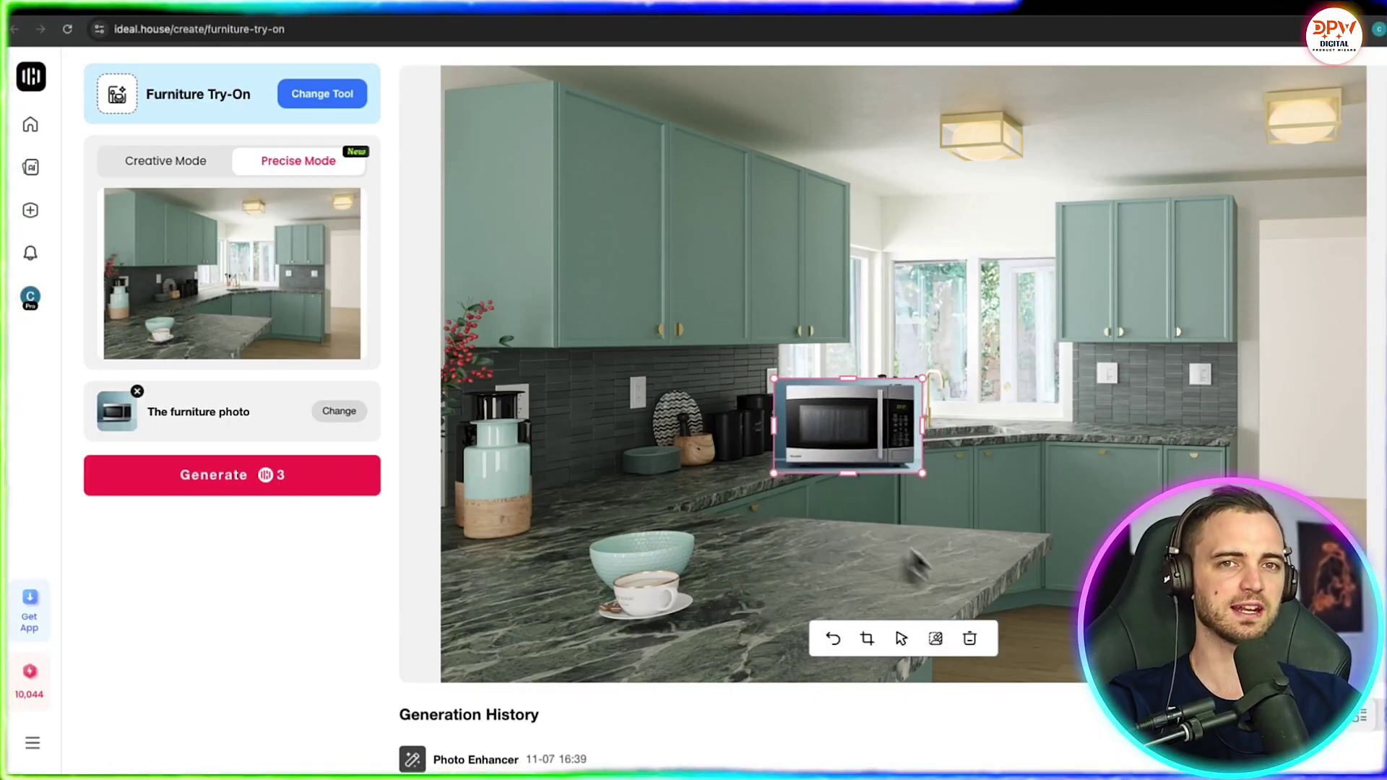
left_click(936, 640)
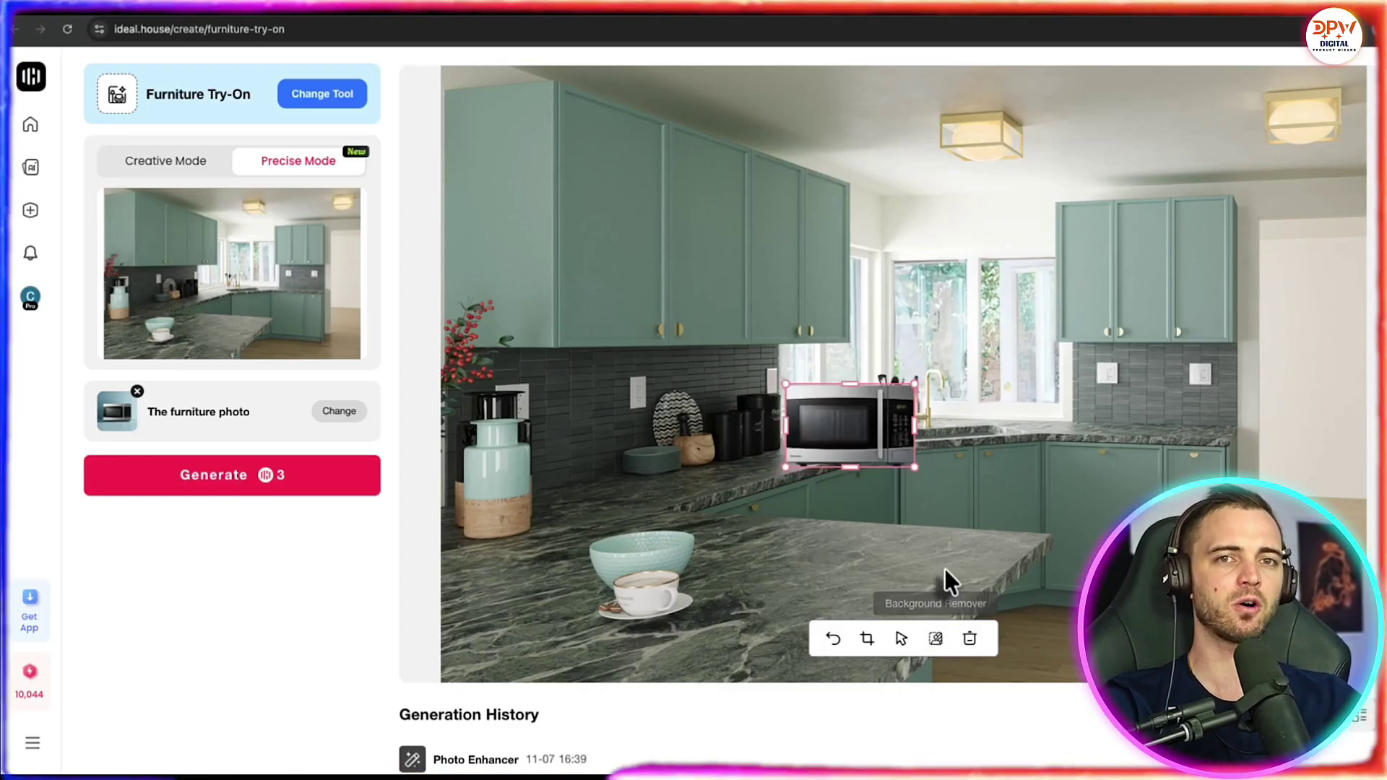
left_click_drag(856, 469, 939, 481)
left_click_drag(876, 443, 801, 426)
left_click_drag(867, 473, 829, 422)
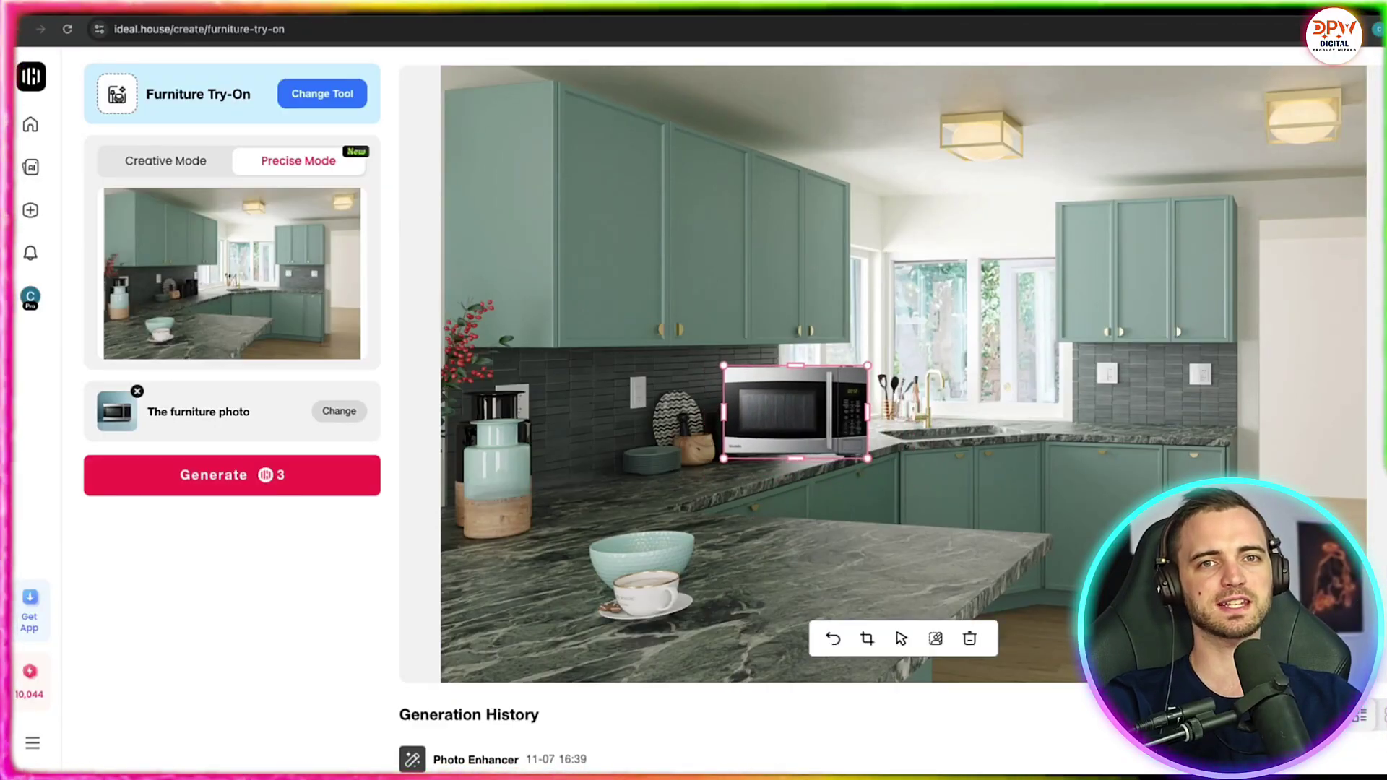
- Generate the furniture try-on in Precise Mode and open the resulting kitchen image at enlarged size
left_click(267, 478)
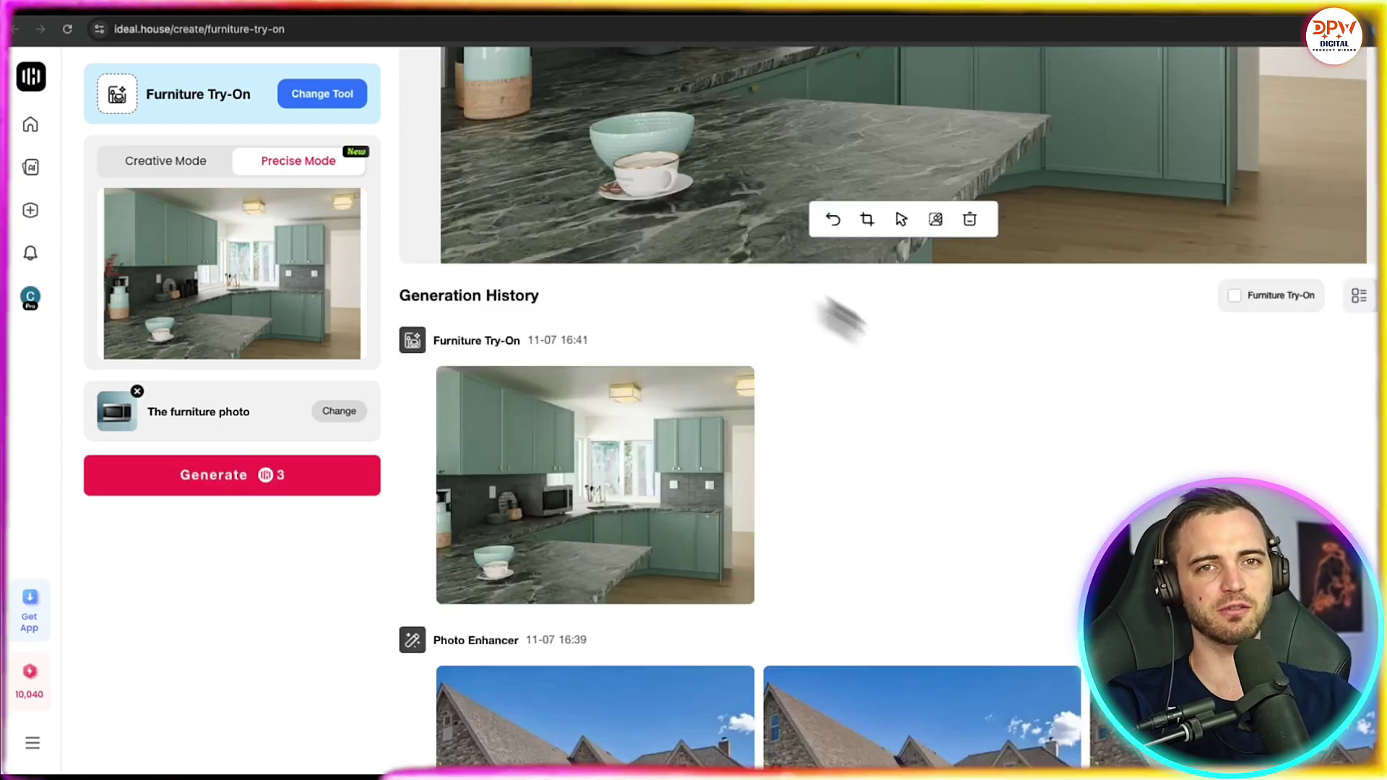
left_click(568, 408)
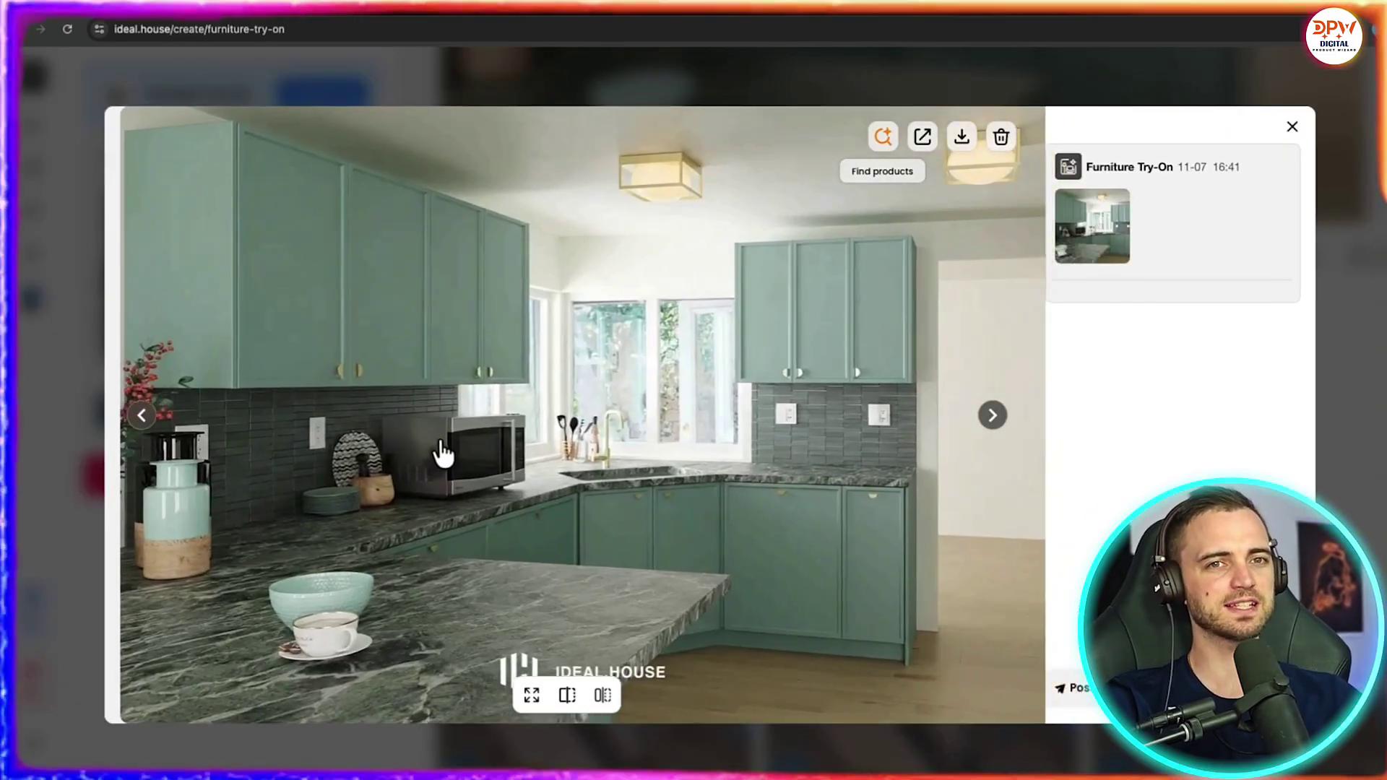
- Find products similar to the microwave in the kitchen try-on result and browse the matching shopping offers
double_click(483, 450)
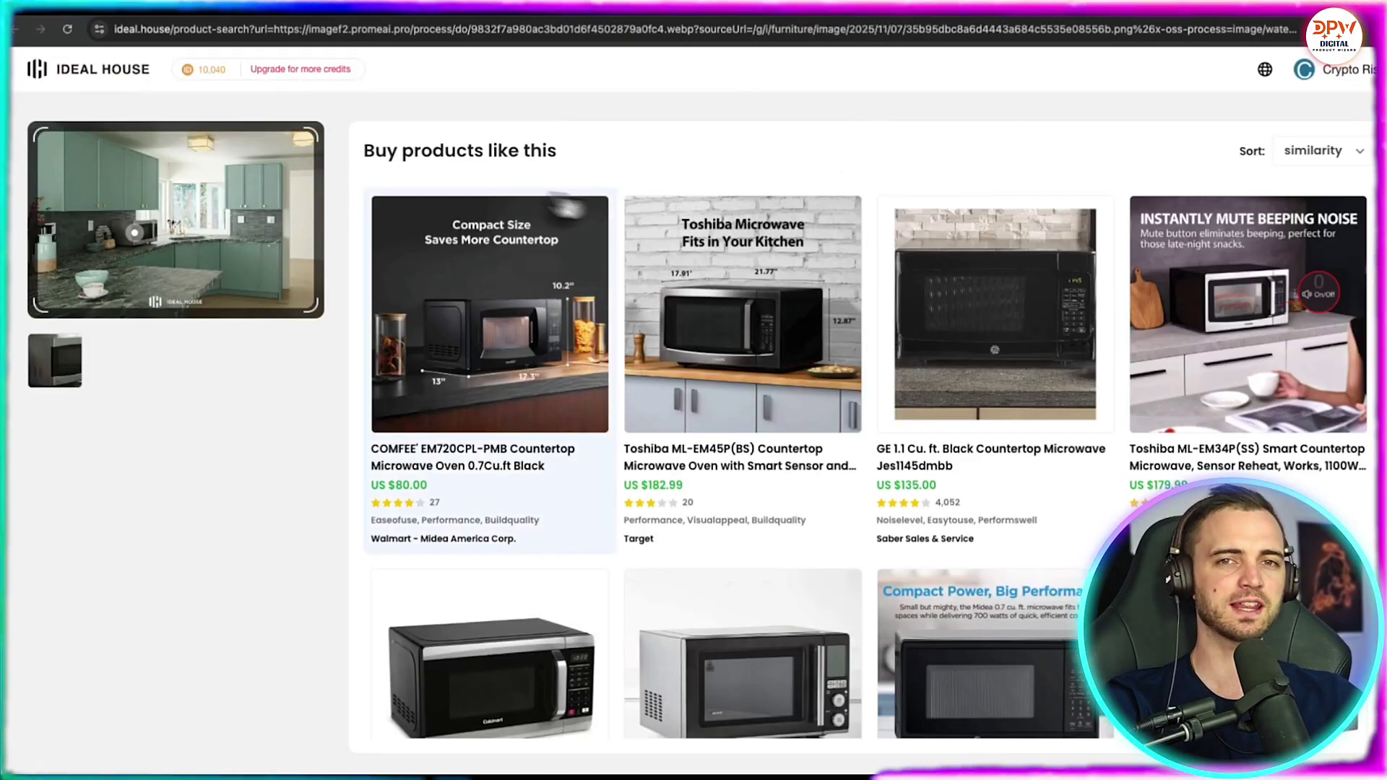
scroll(498, 325, "down", 4)
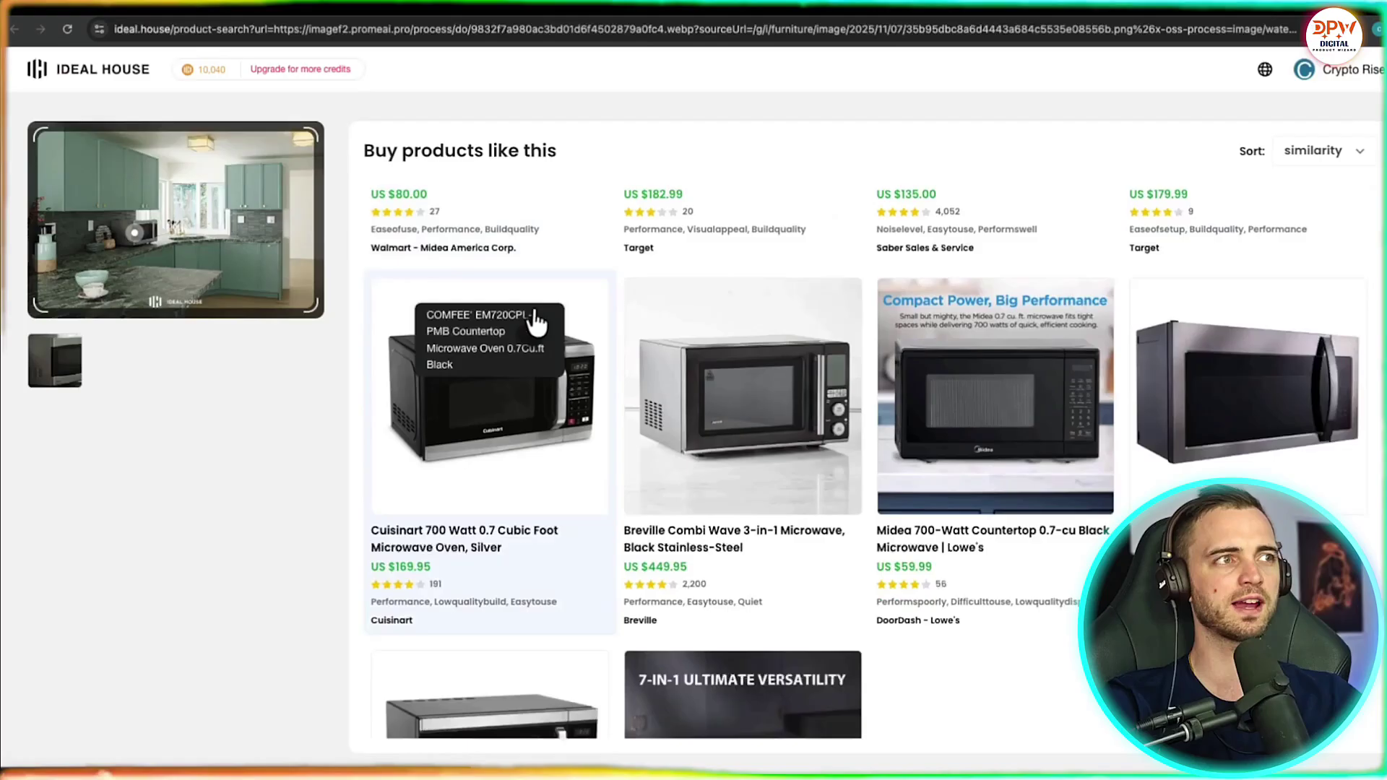
scroll(972, 409, "down", 2)
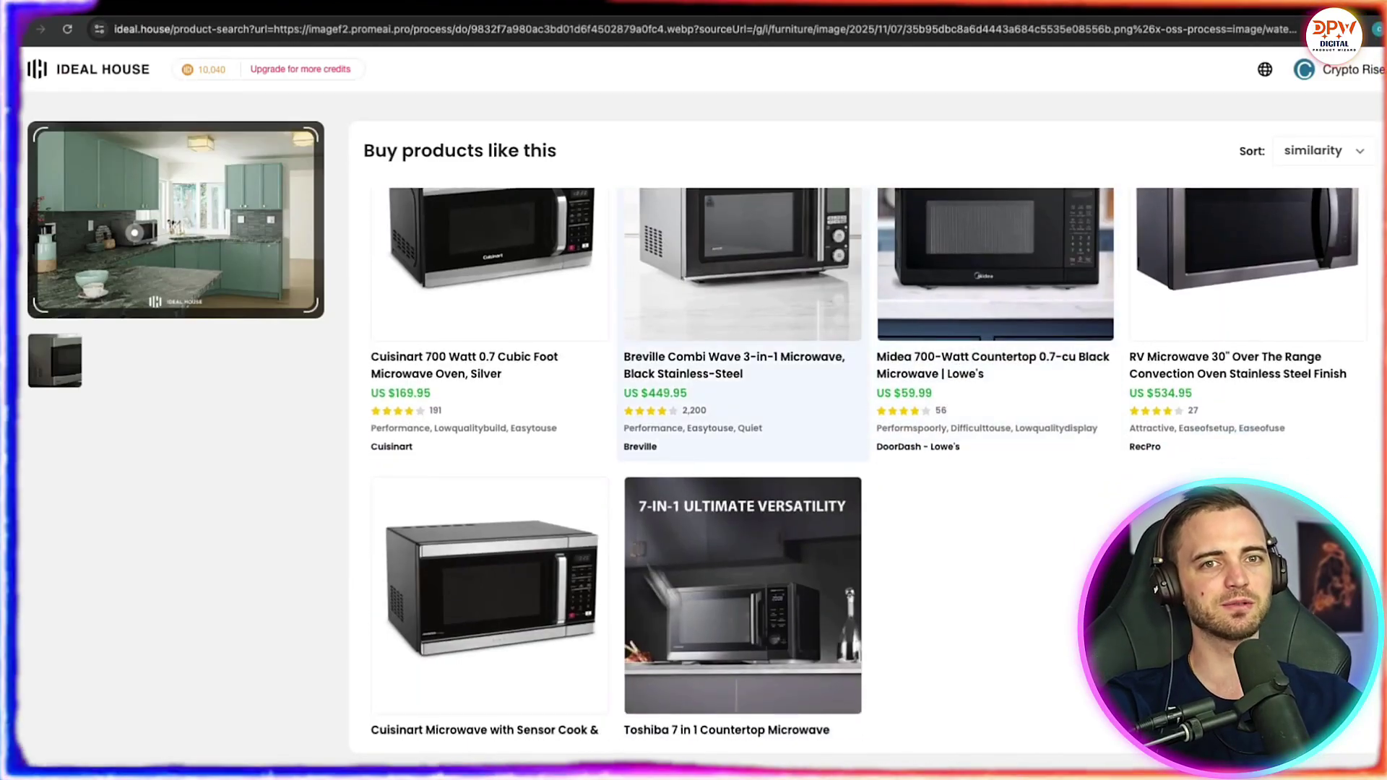
scroll(527, 598, "up", 3)
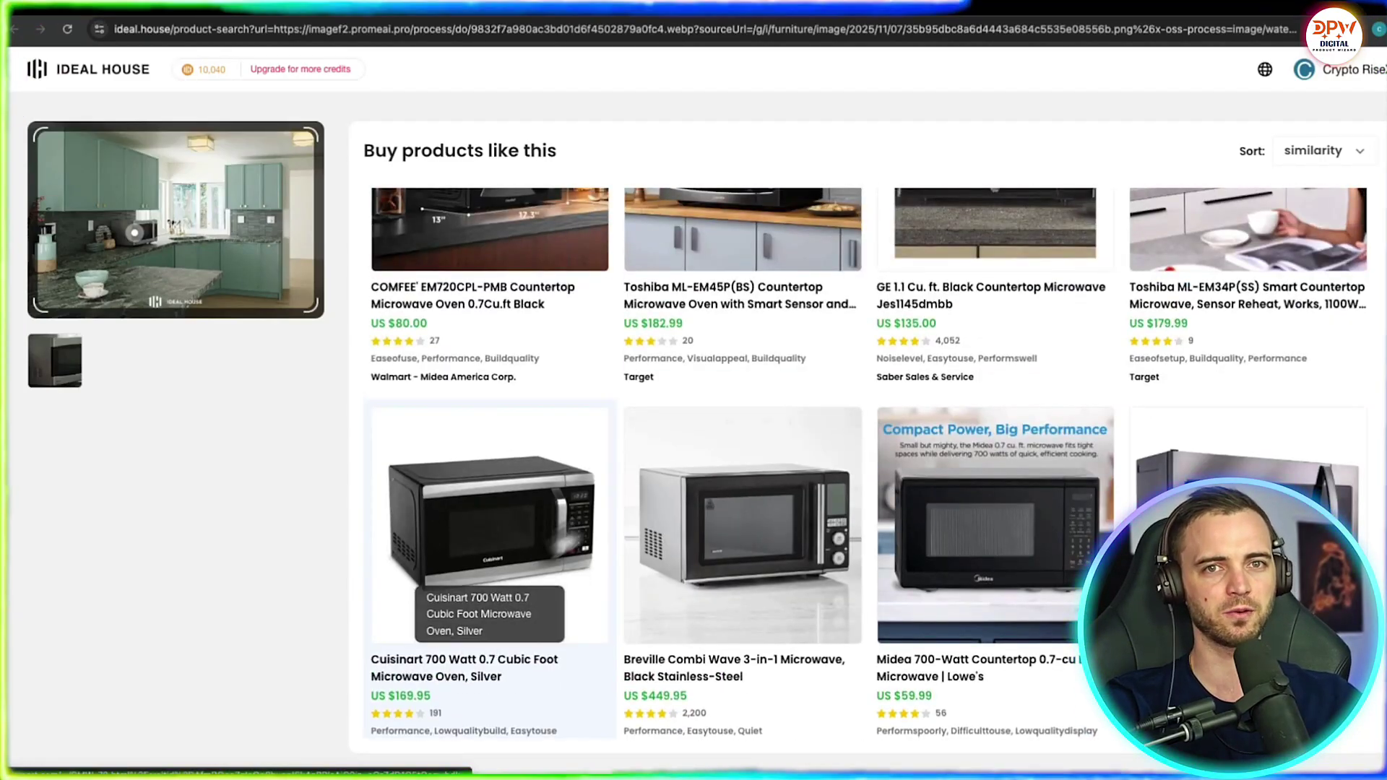
scroll(693, 502, "up", 3)
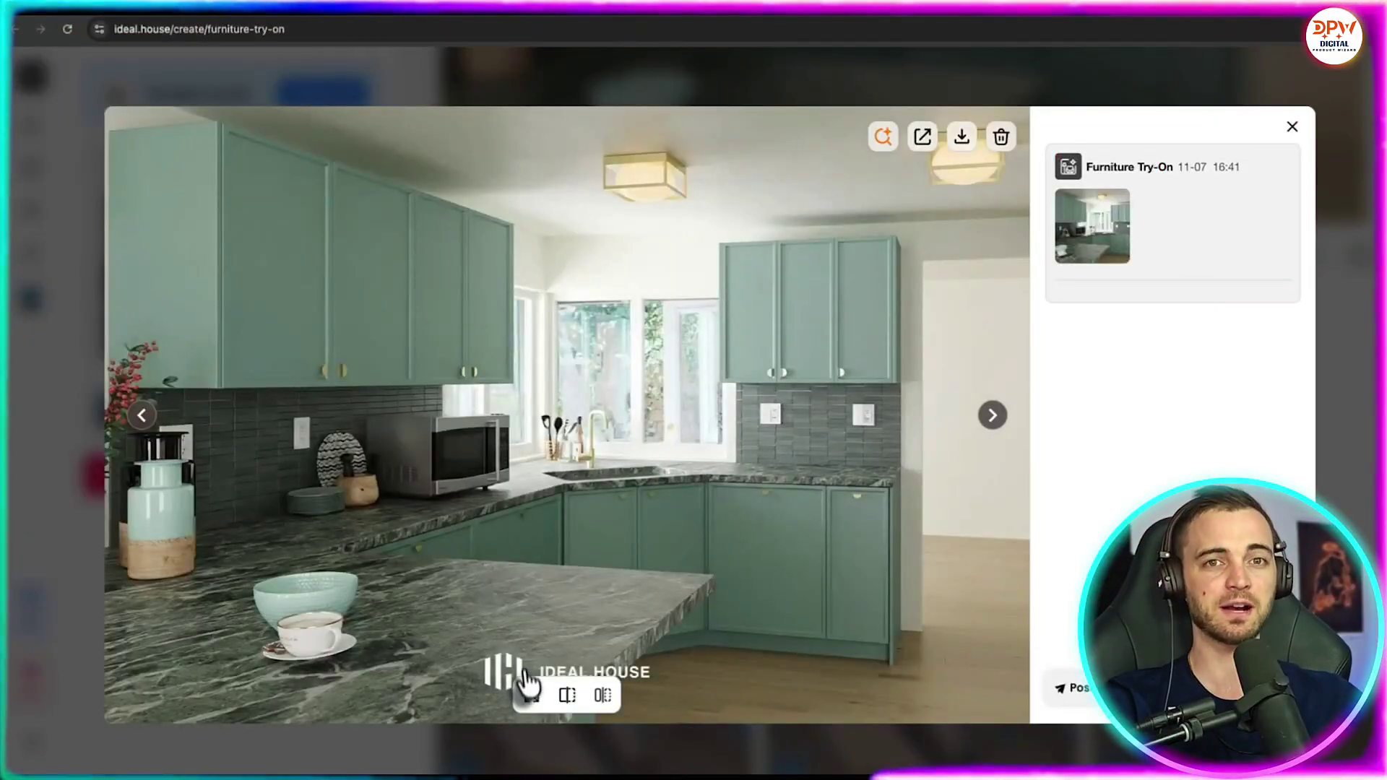
- Compare the kitchen before and after the microwave try-on with the slider and side by side, and close the enlarged result
left_click(567, 695)
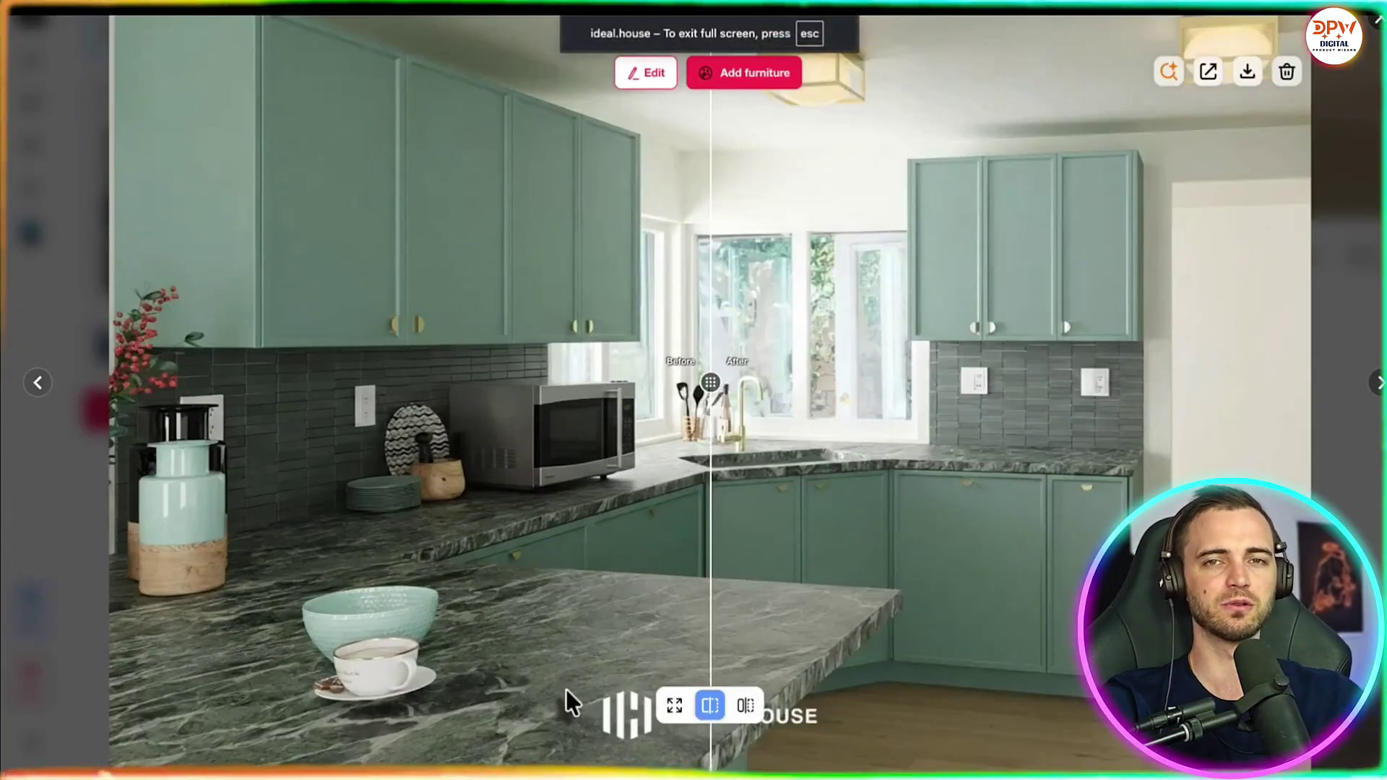
left_click_drag(887, 473, 687, 531)
left_click(746, 708)
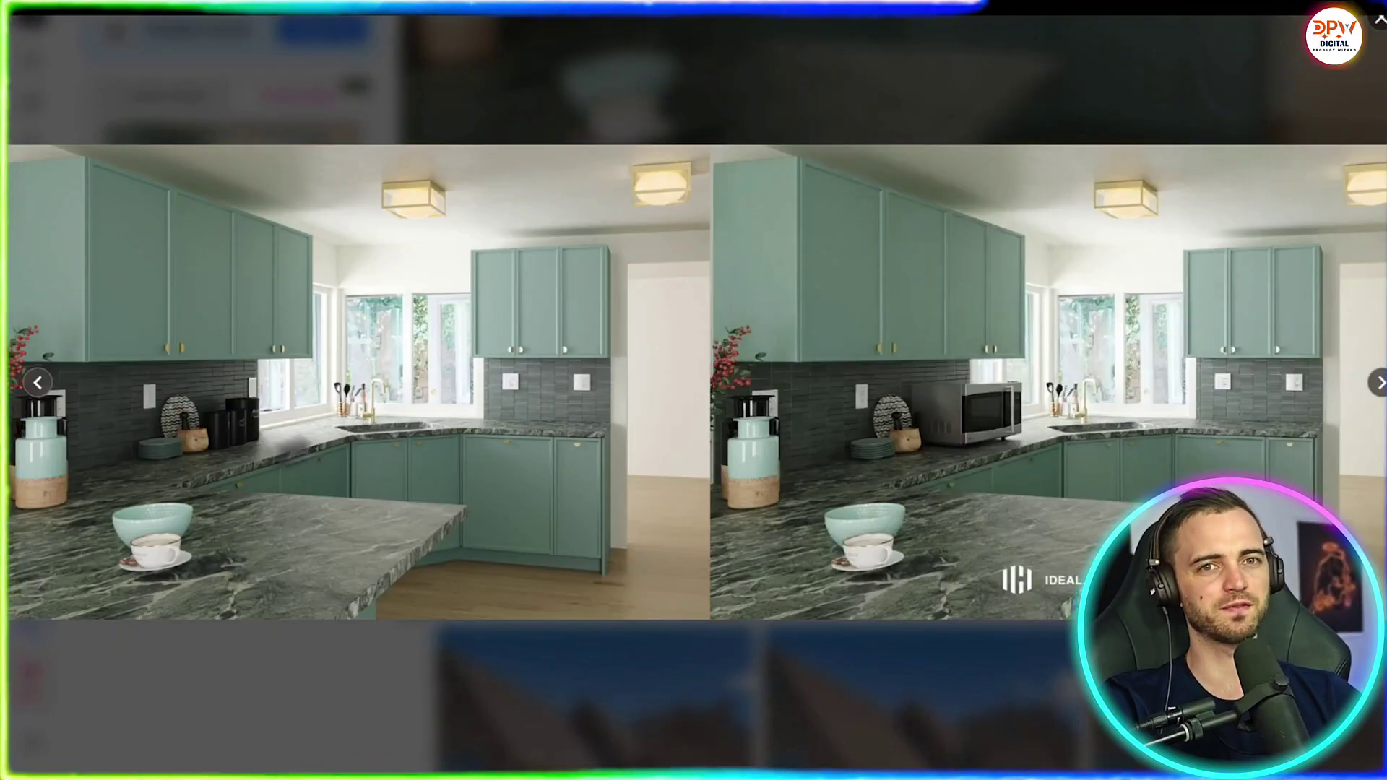
mouse_move(1238, 227)
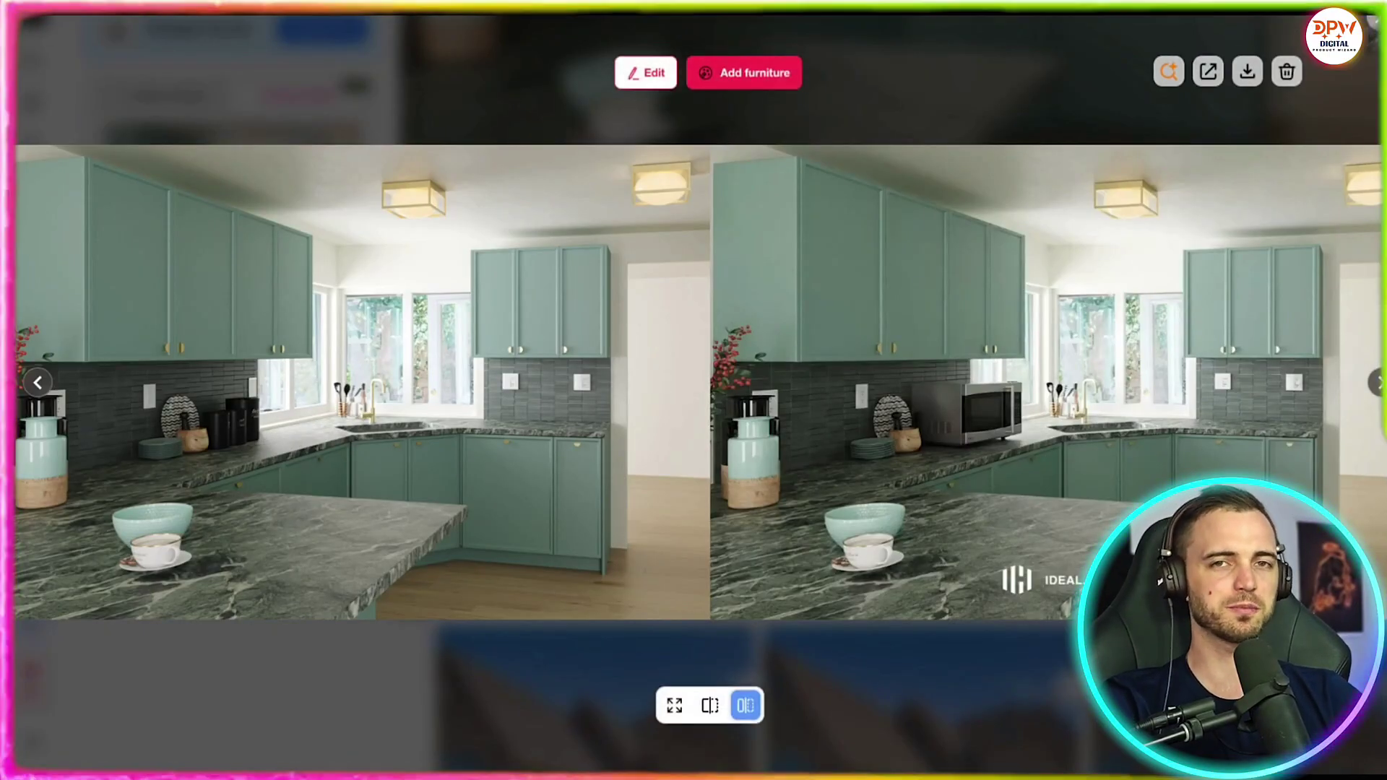
key("Escape")
left_click(1296, 133)
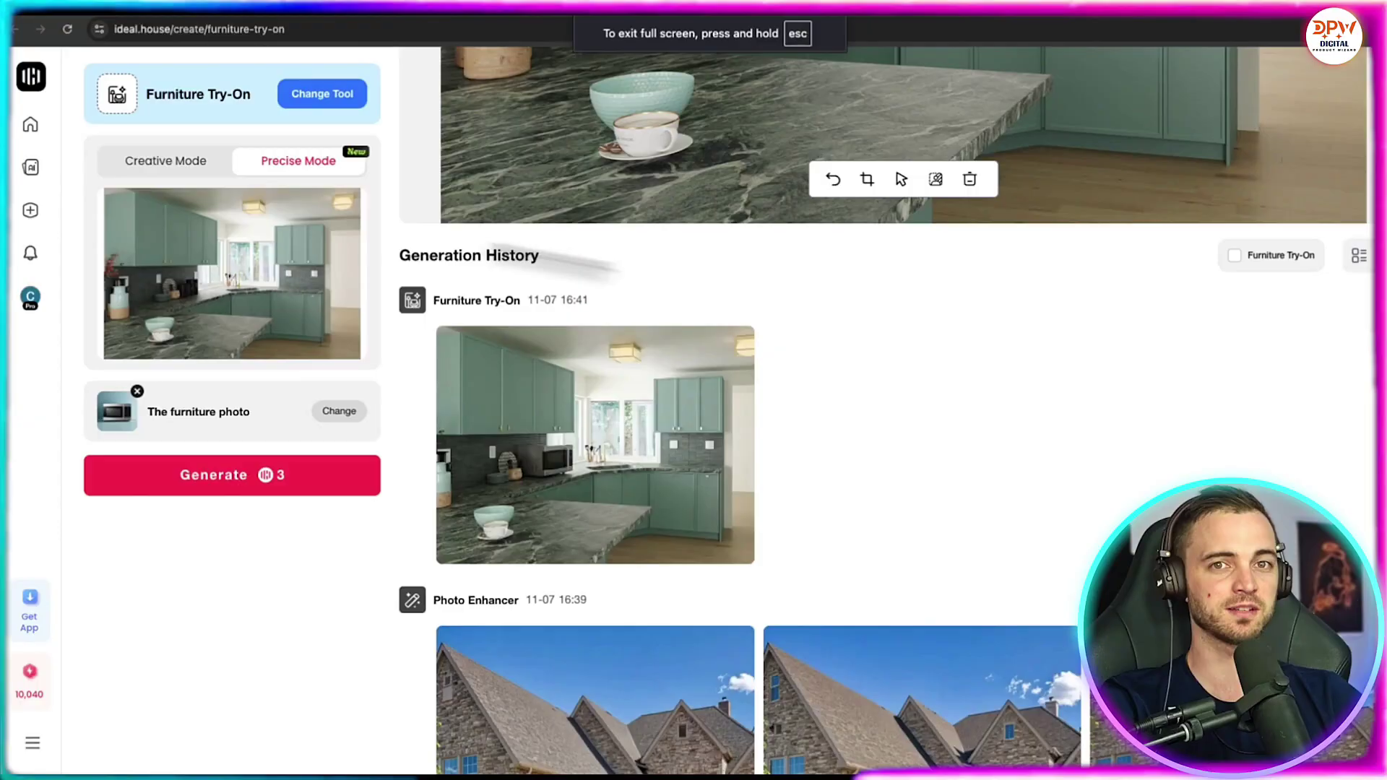
- Keep the full crop of the leather armchair photo, remove its background, and enlarge and place it over the bedroom's existing chair by the window
scroll(759, 351, "up", 6)
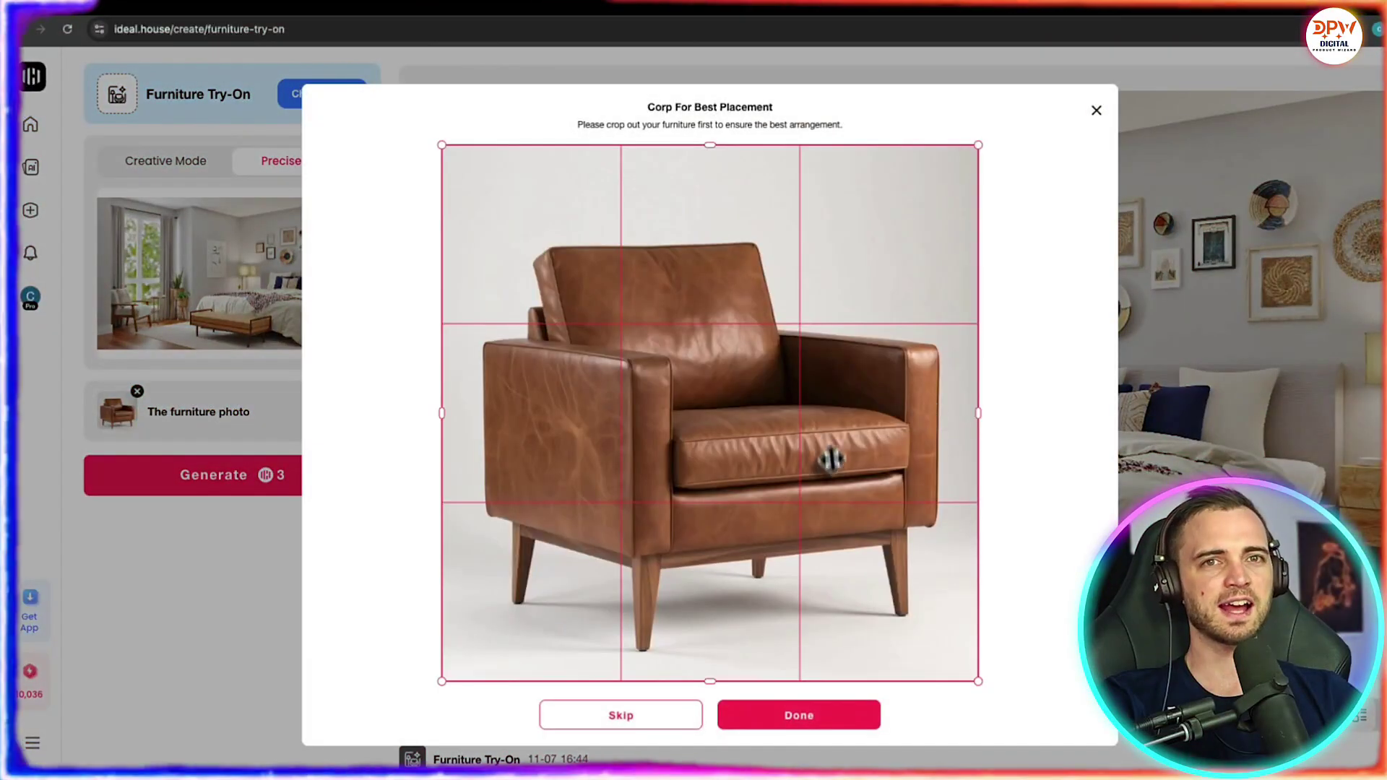
left_click(783, 726)
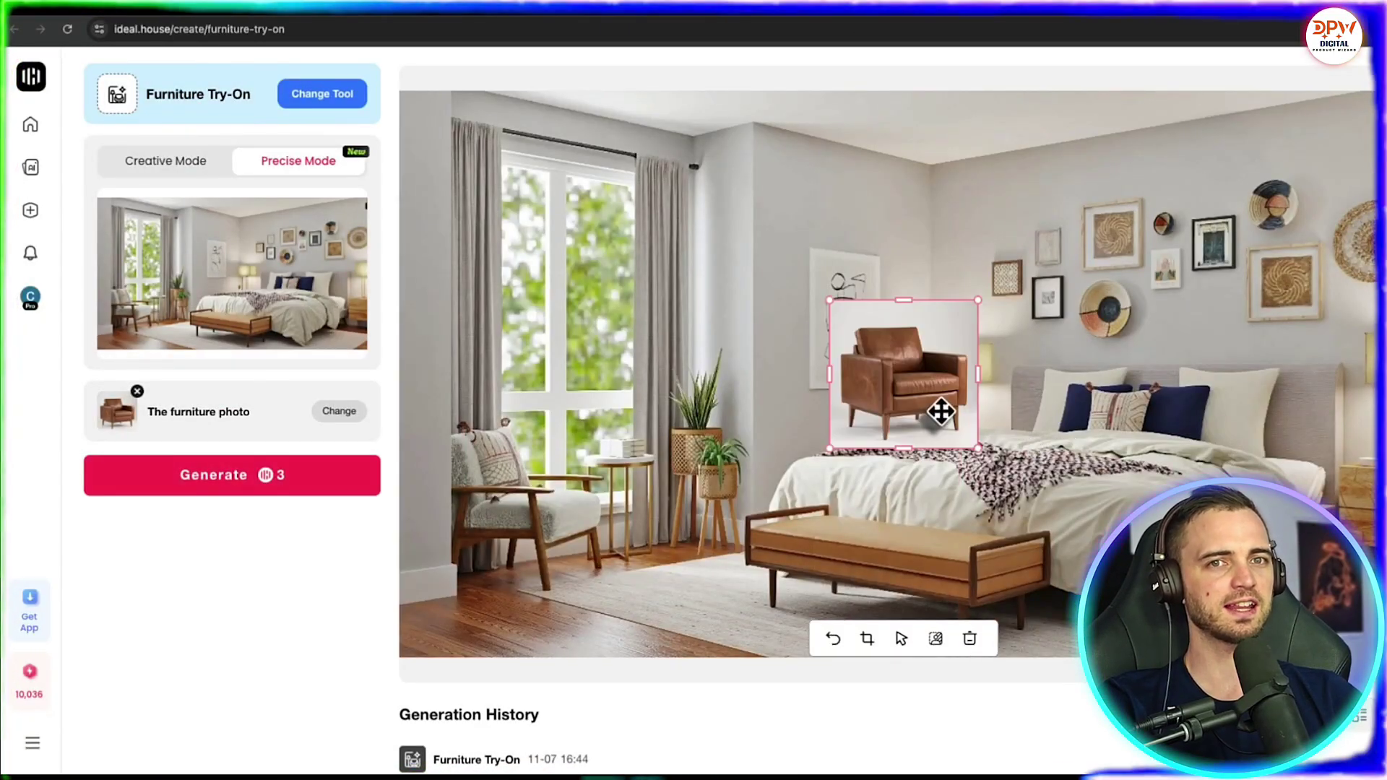
left_click(936, 639)
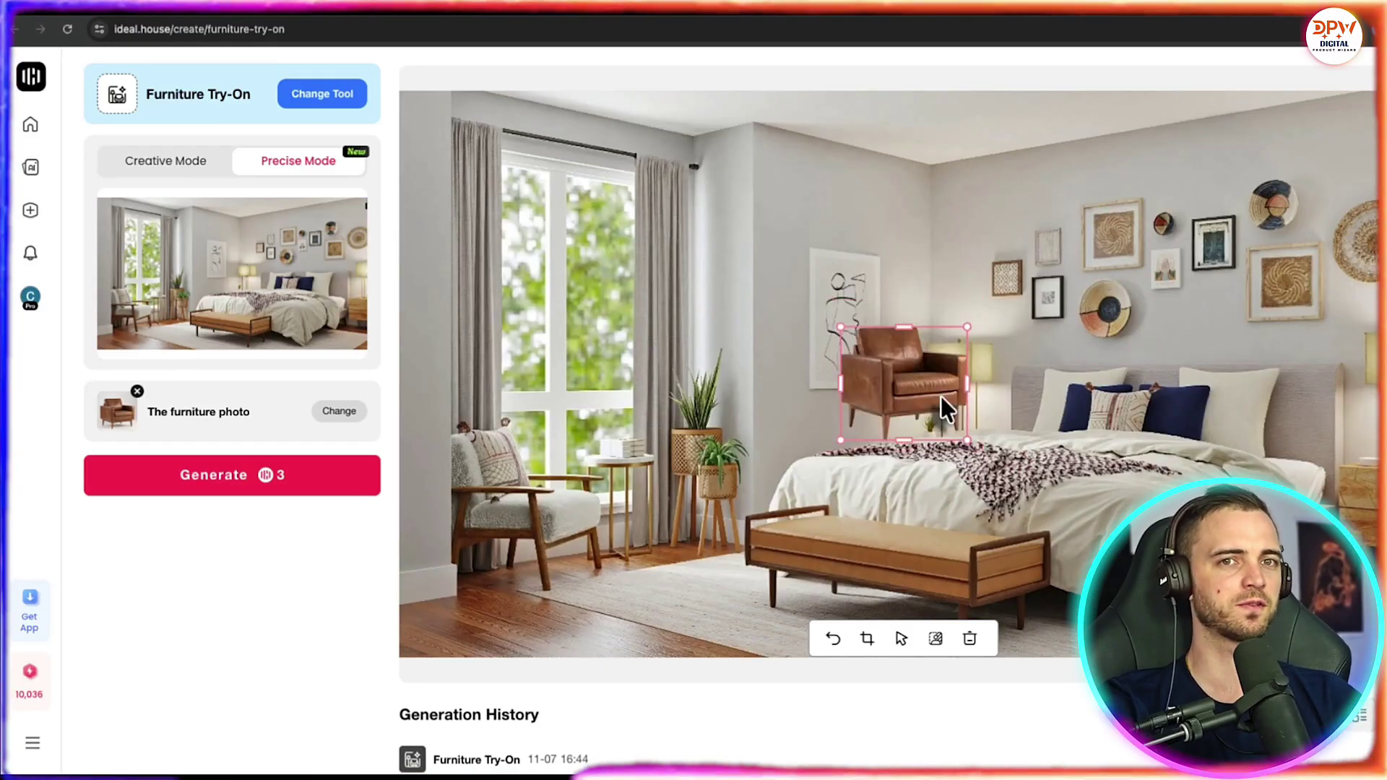
left_click_drag(942, 399, 542, 484)
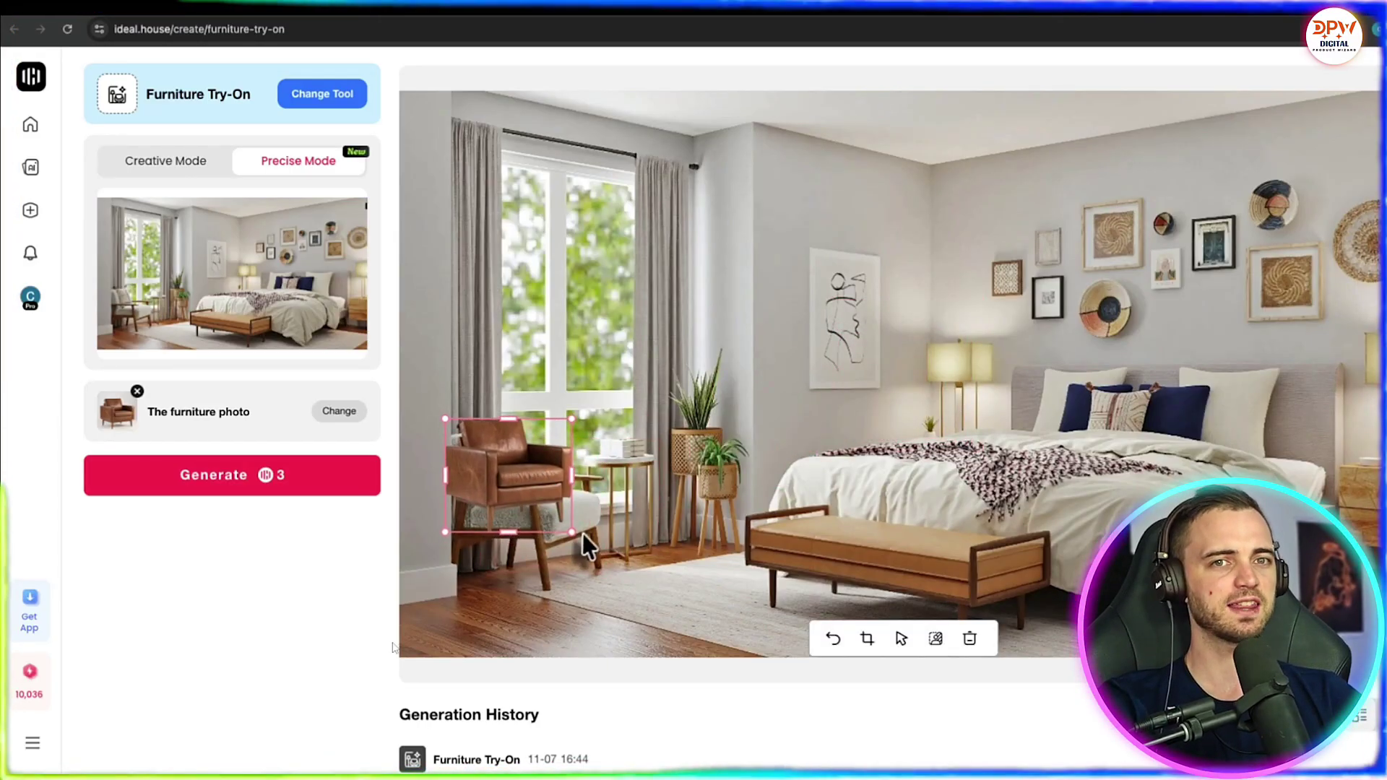
left_click_drag(567, 531, 693, 614)
left_click_drag(628, 567, 614, 515)
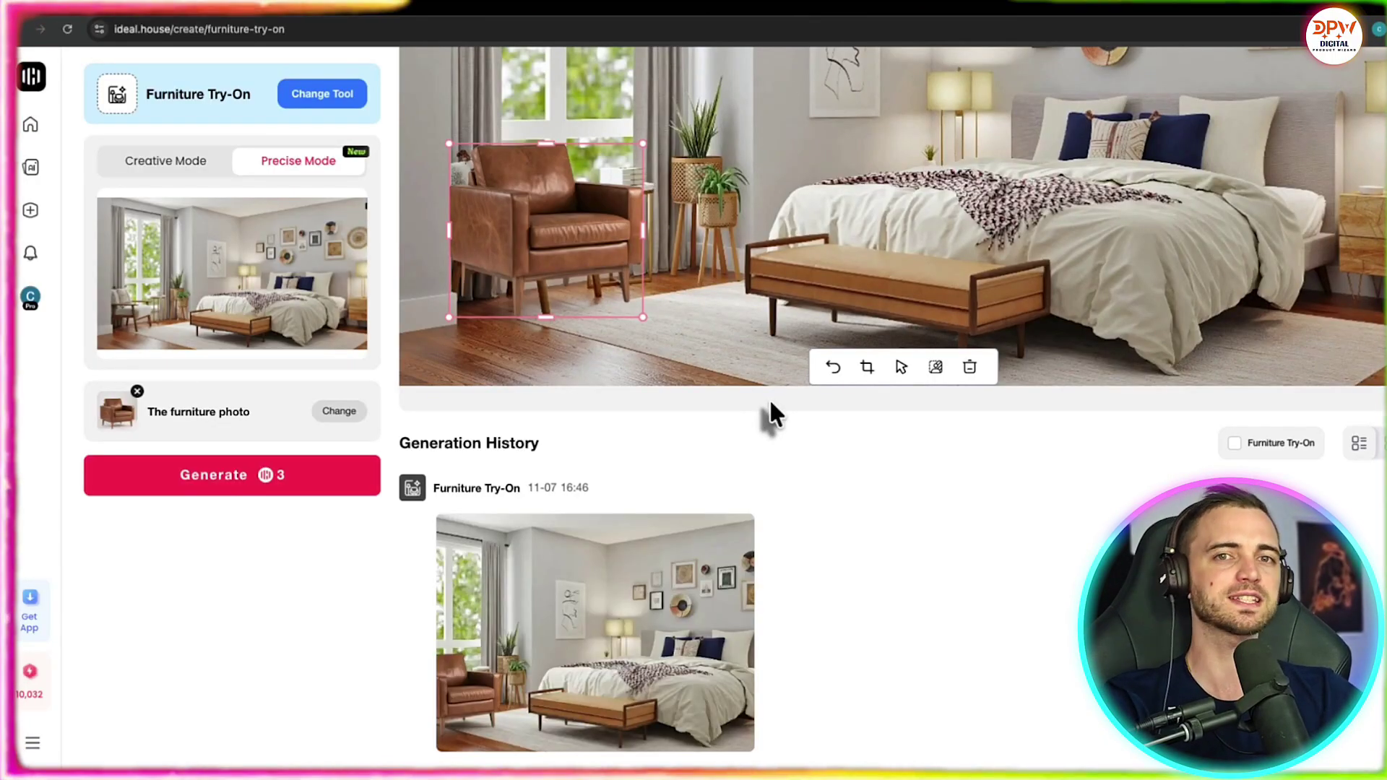
- Open the generated bedroom try-on with the leather armchair and view it full screen
scroll(783, 421, "down", 2)
left_click(586, 525)
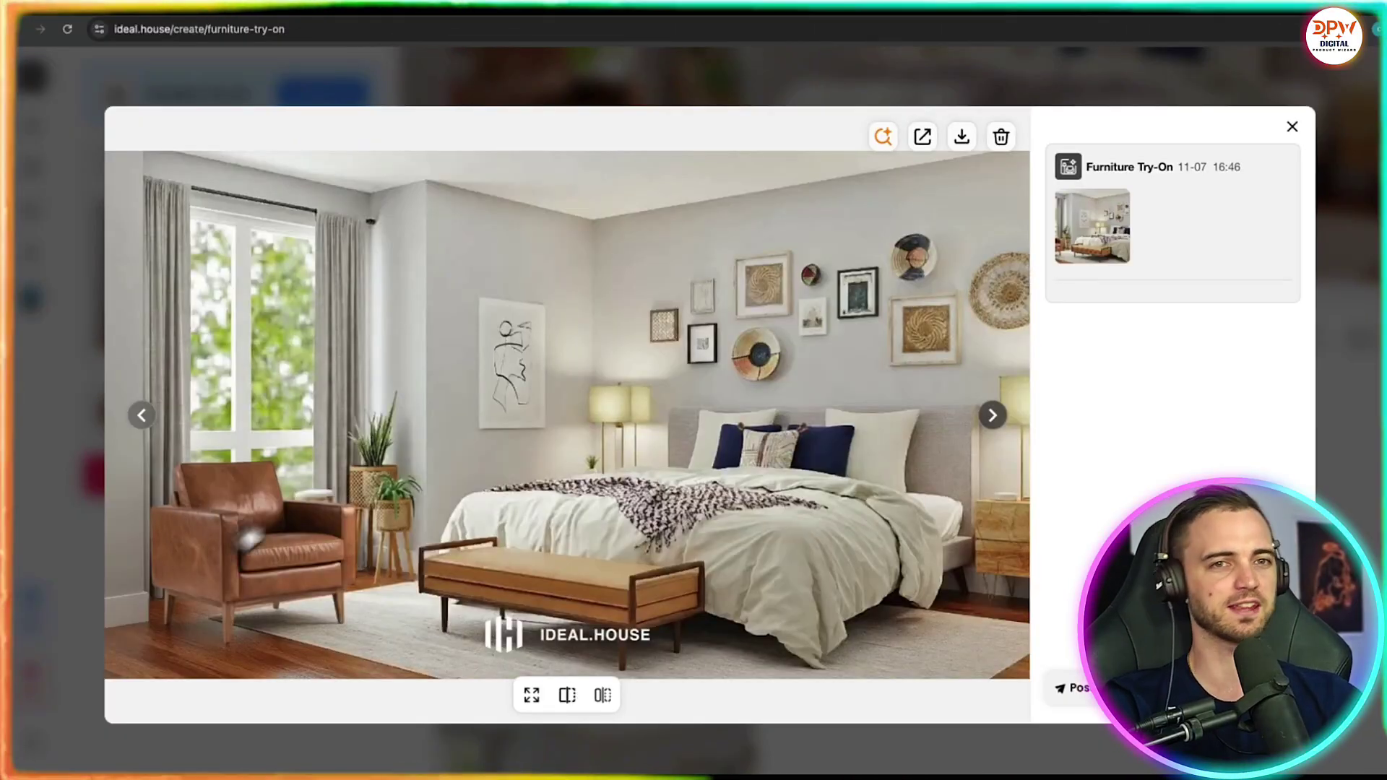
left_click(531, 695)
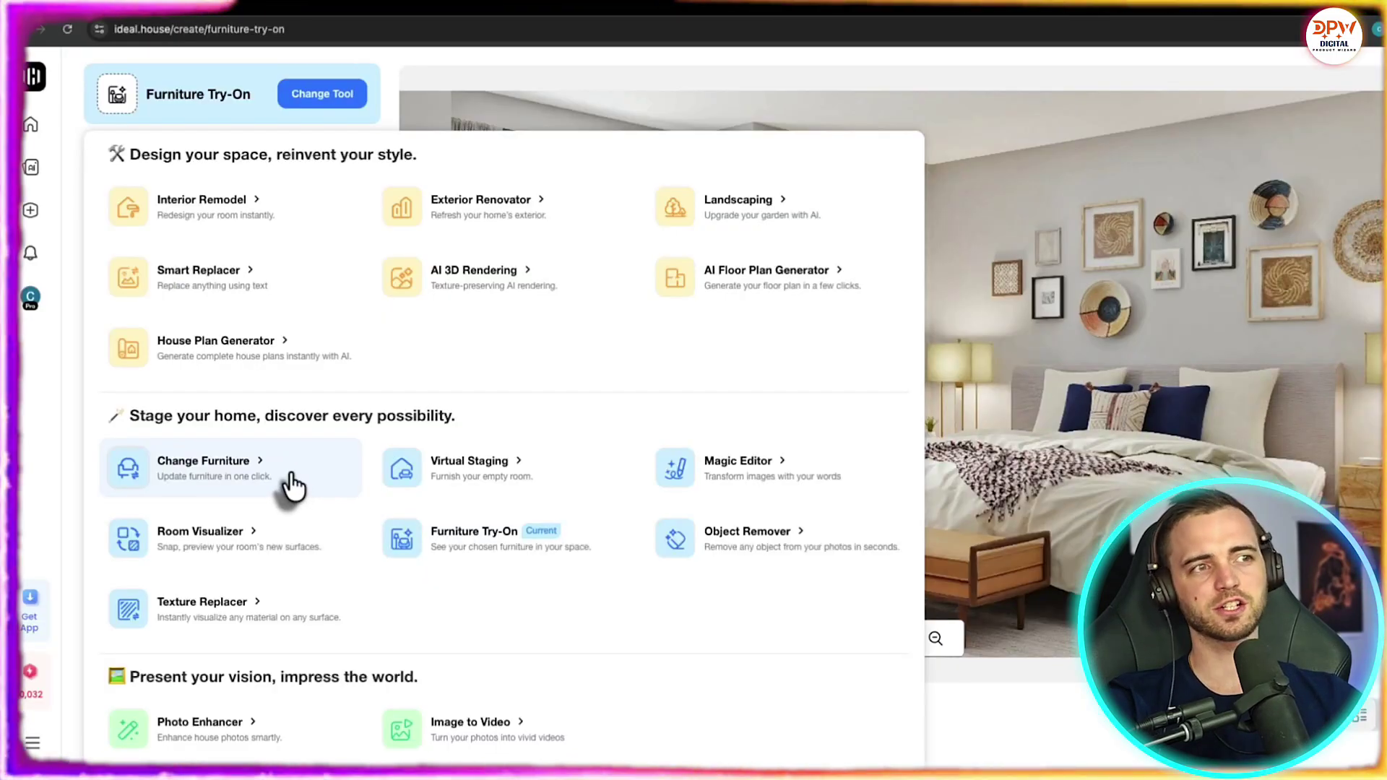
- Switch to the Change Furniture tool with the bedroom photo and set the room type to Bed Room and the style to Minimalism
left_click(282, 480)
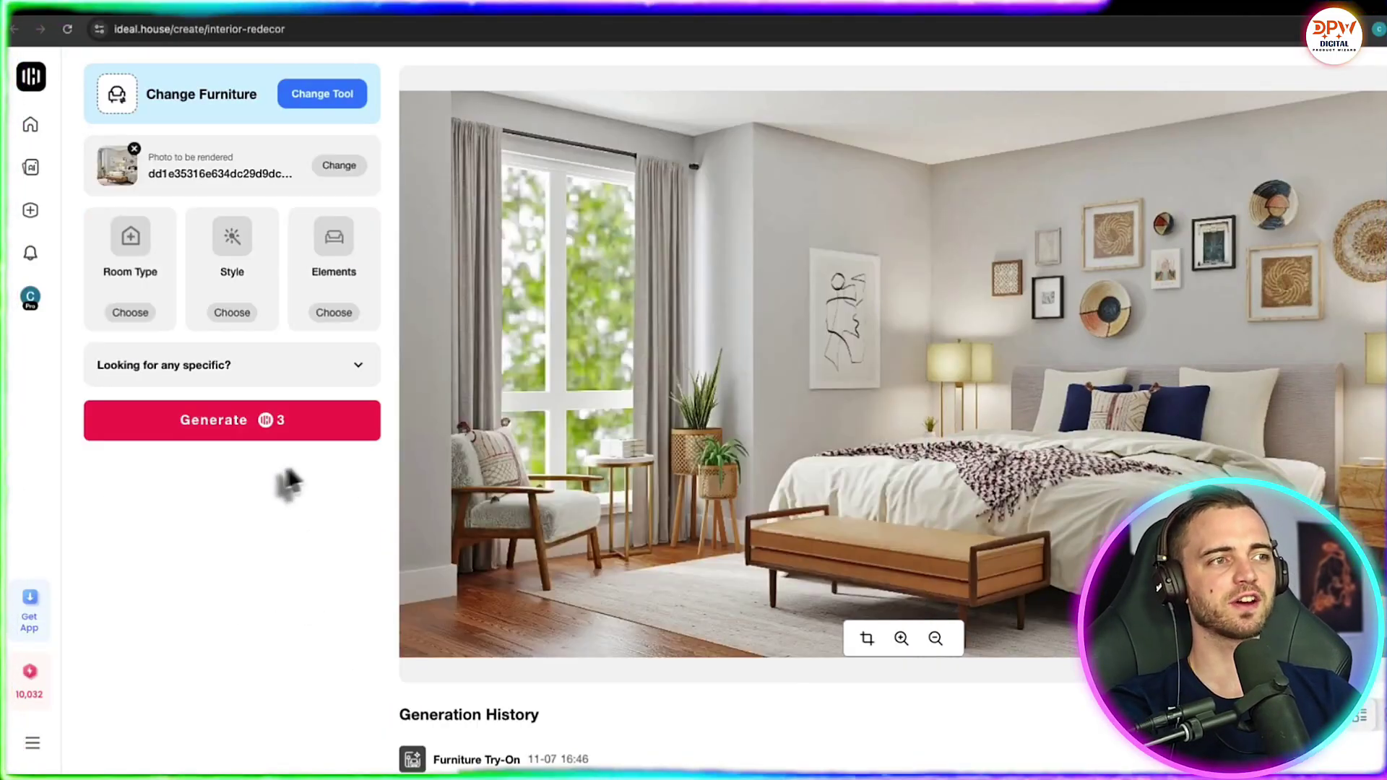
left_click(120, 317)
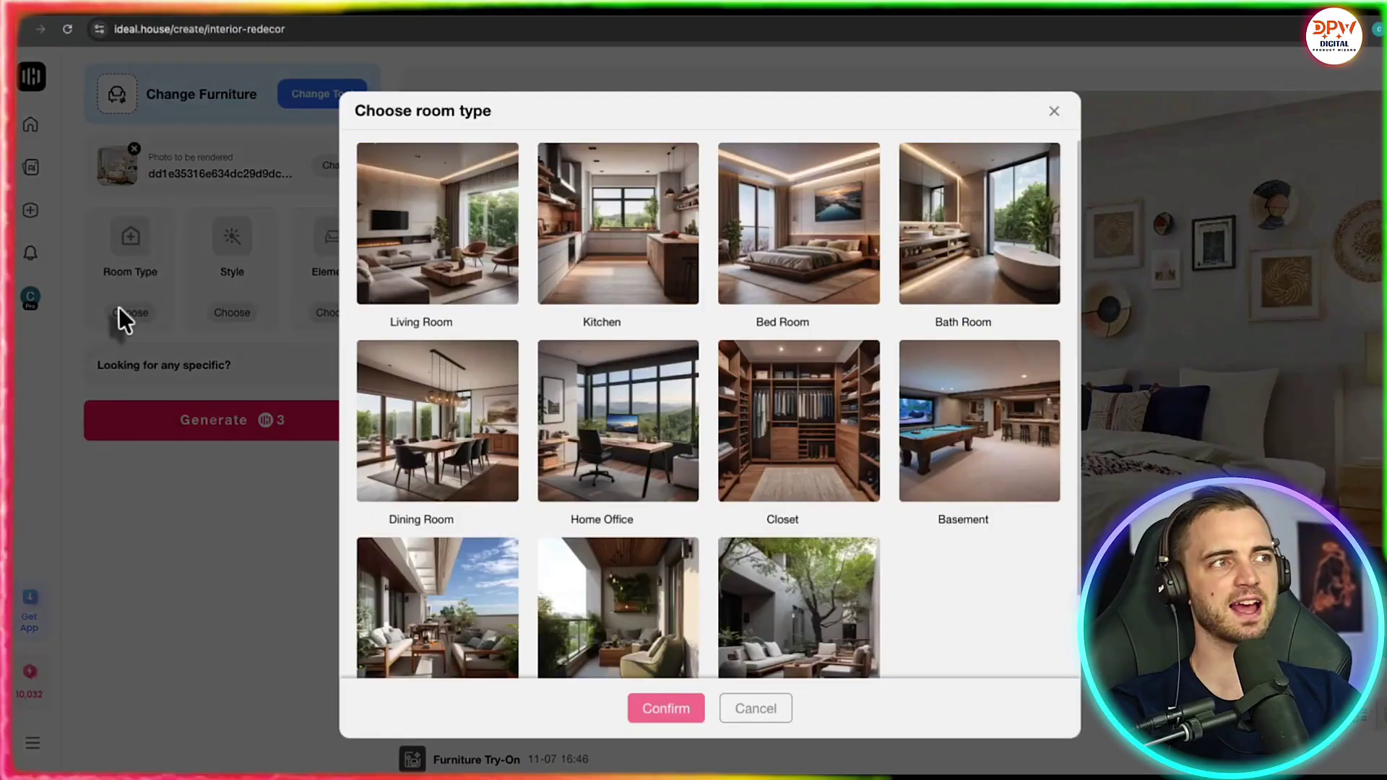
left_click(451, 269)
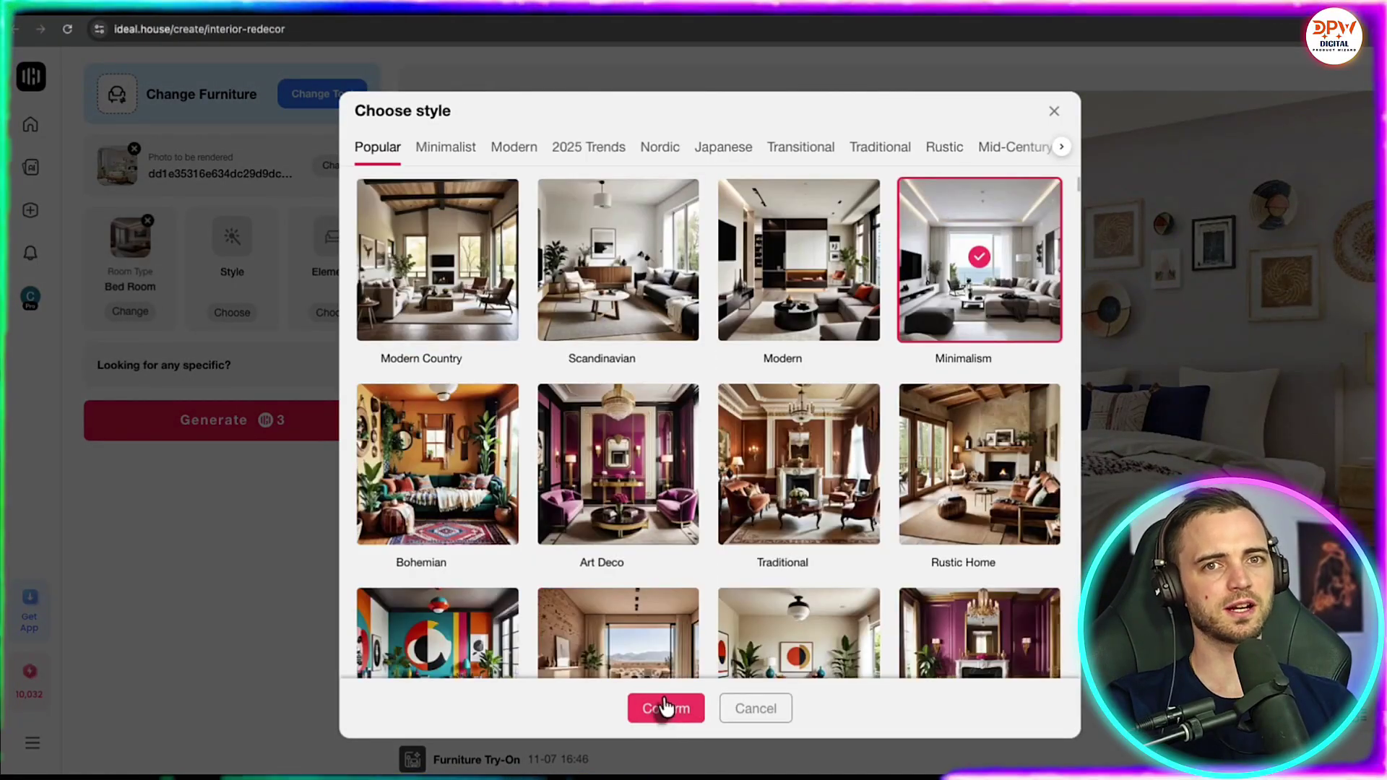
left_click(663, 708)
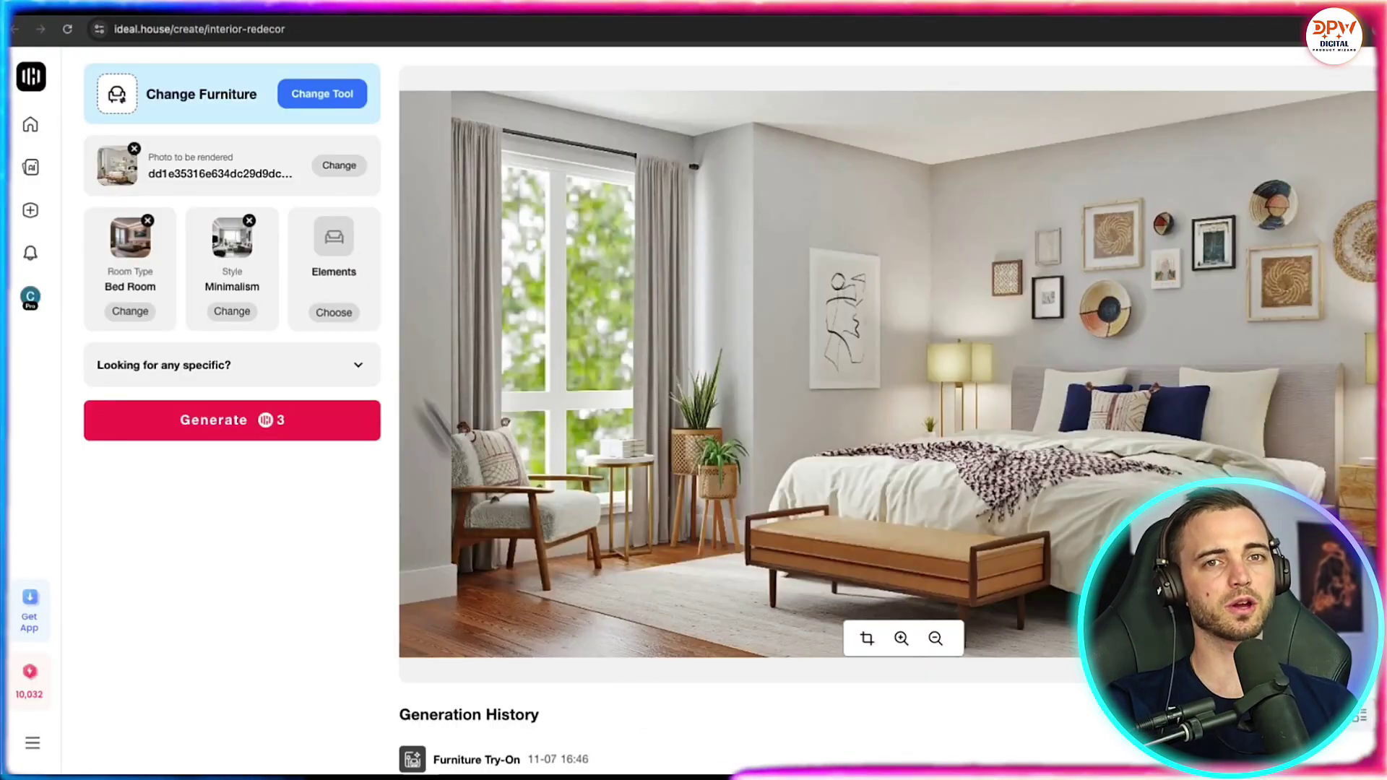
- Add Curtains, Armchair and Floor Lamp as elements and generate the furniture change
left_click(330, 310)
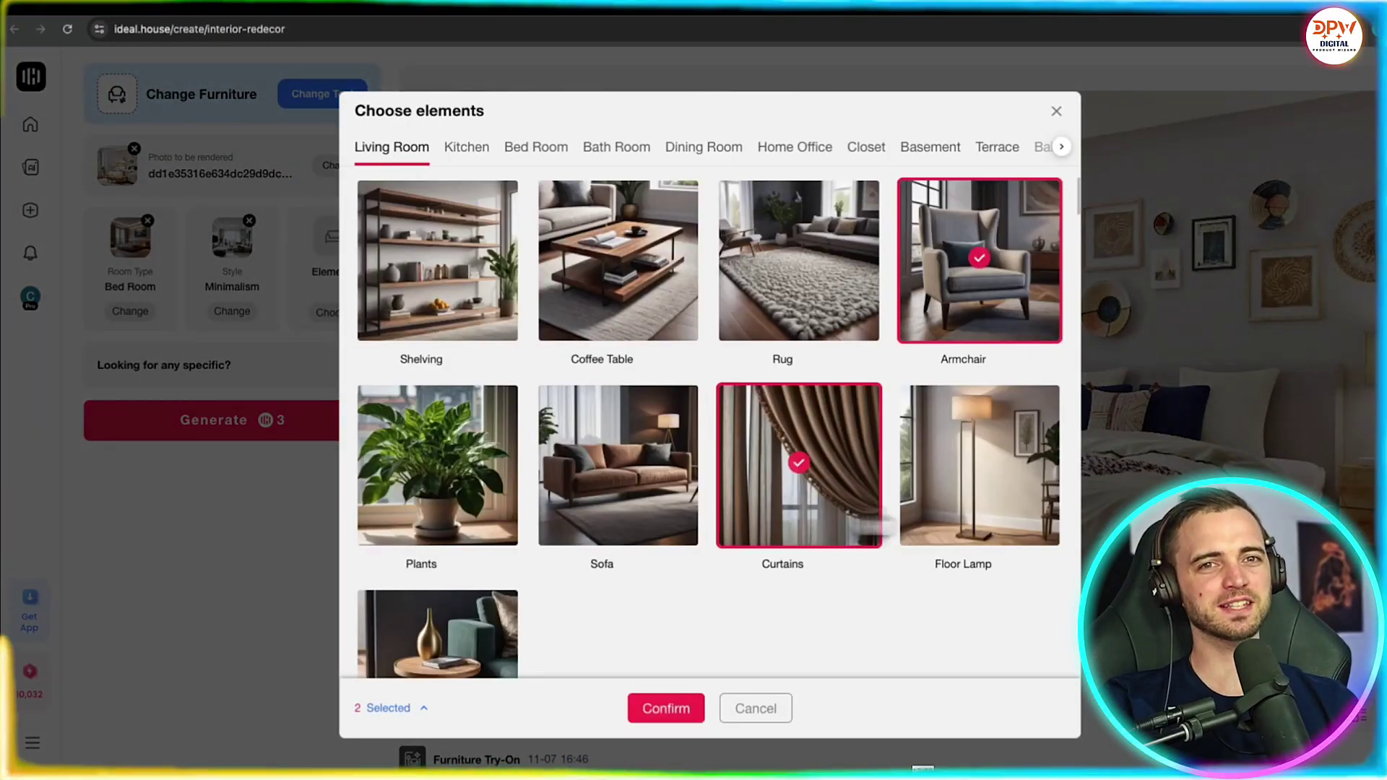
left_click(977, 506)
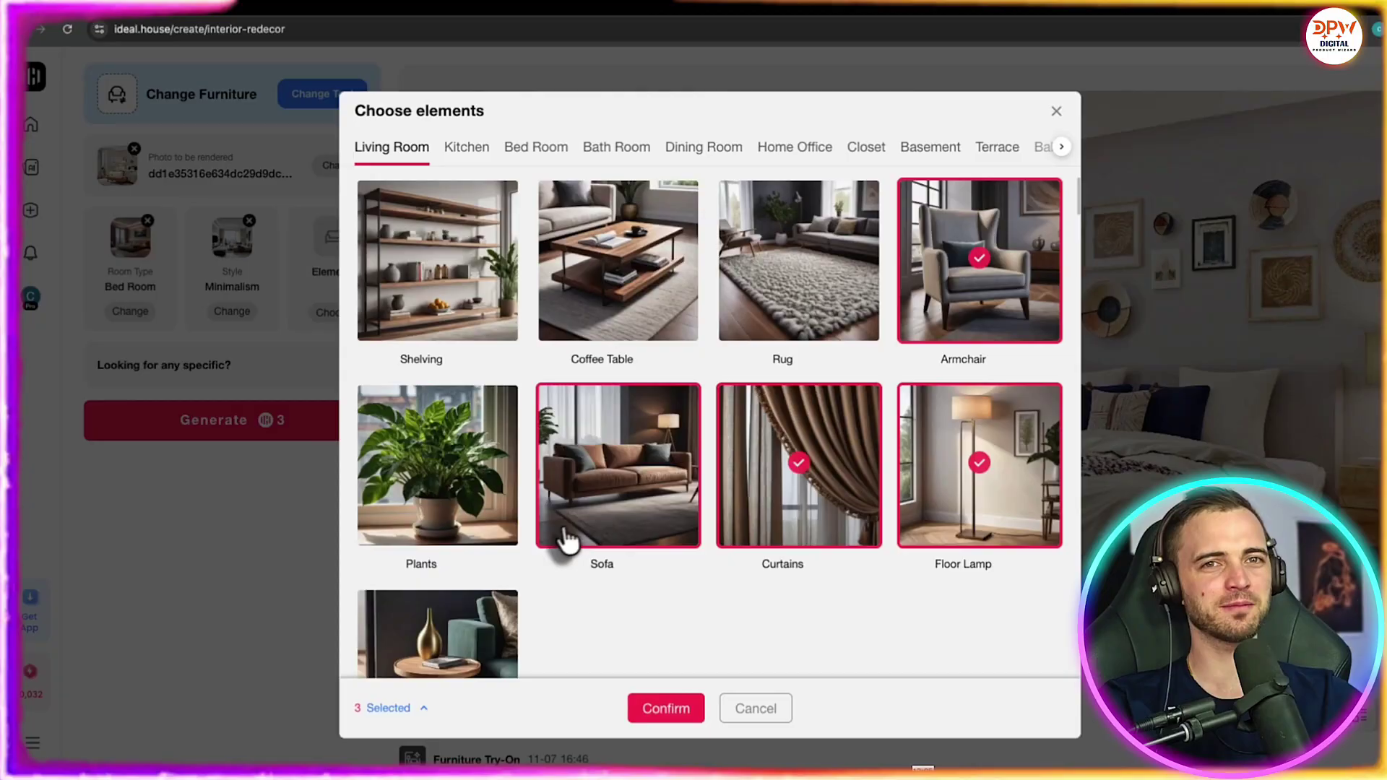
left_click(662, 707)
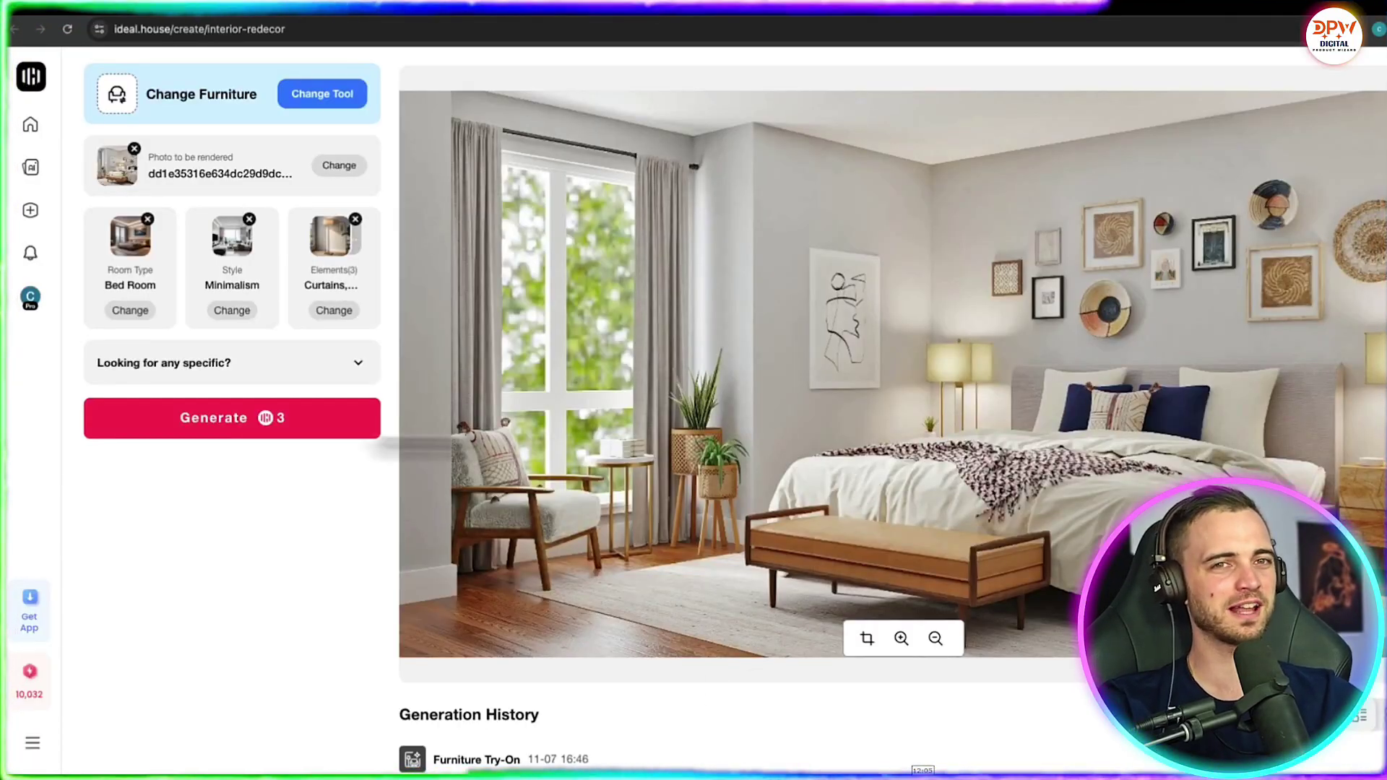
left_click(273, 426)
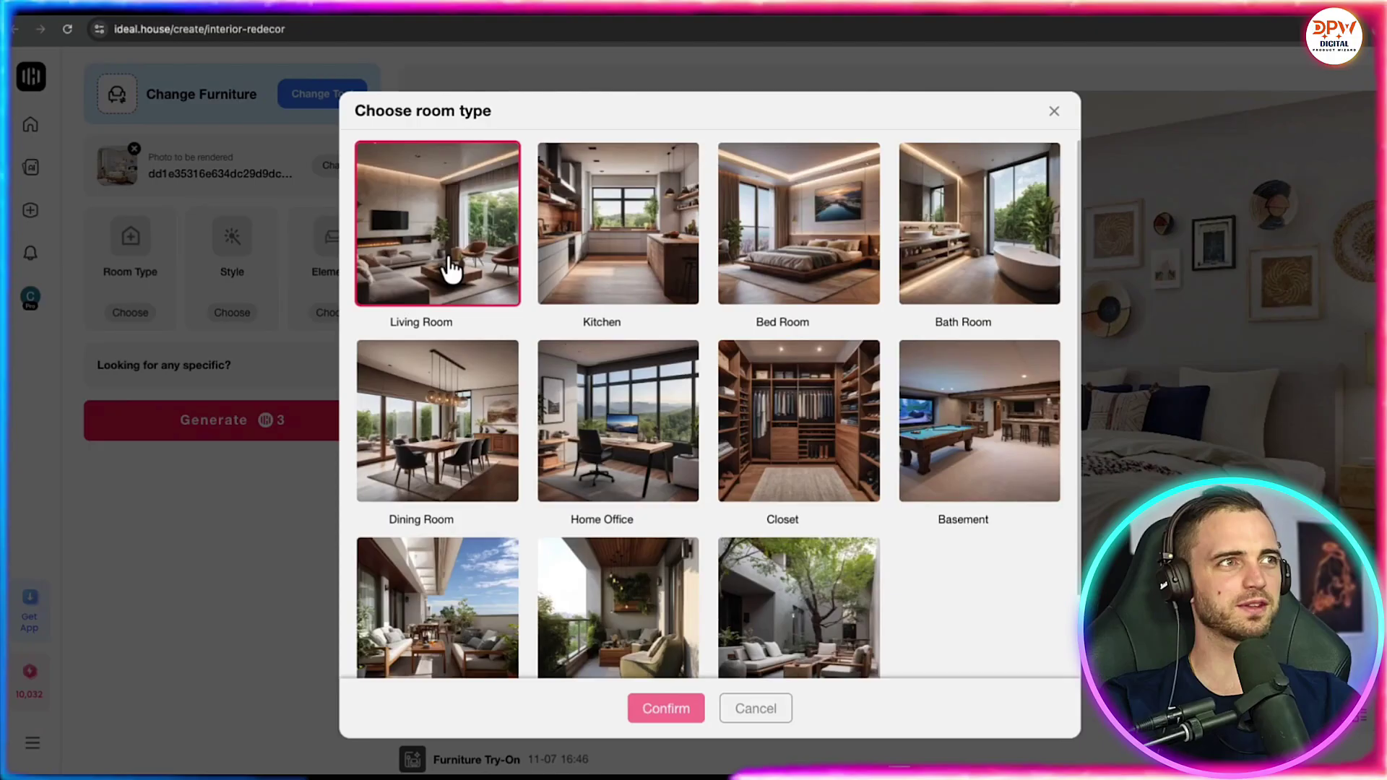
- Replace the Living Room selection with Bed Room as the room type, confirm it, and open the style choices
left_click(451, 270)
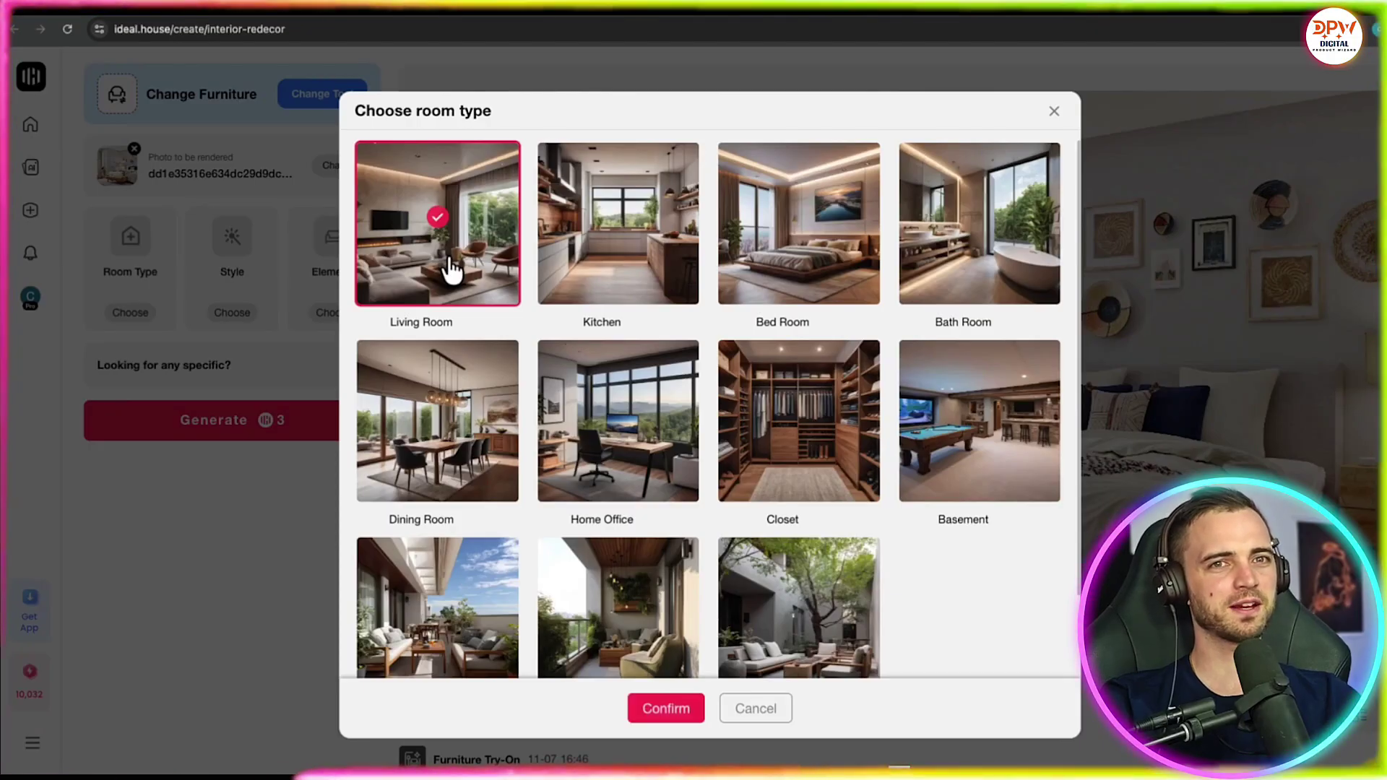
left_click(813, 278)
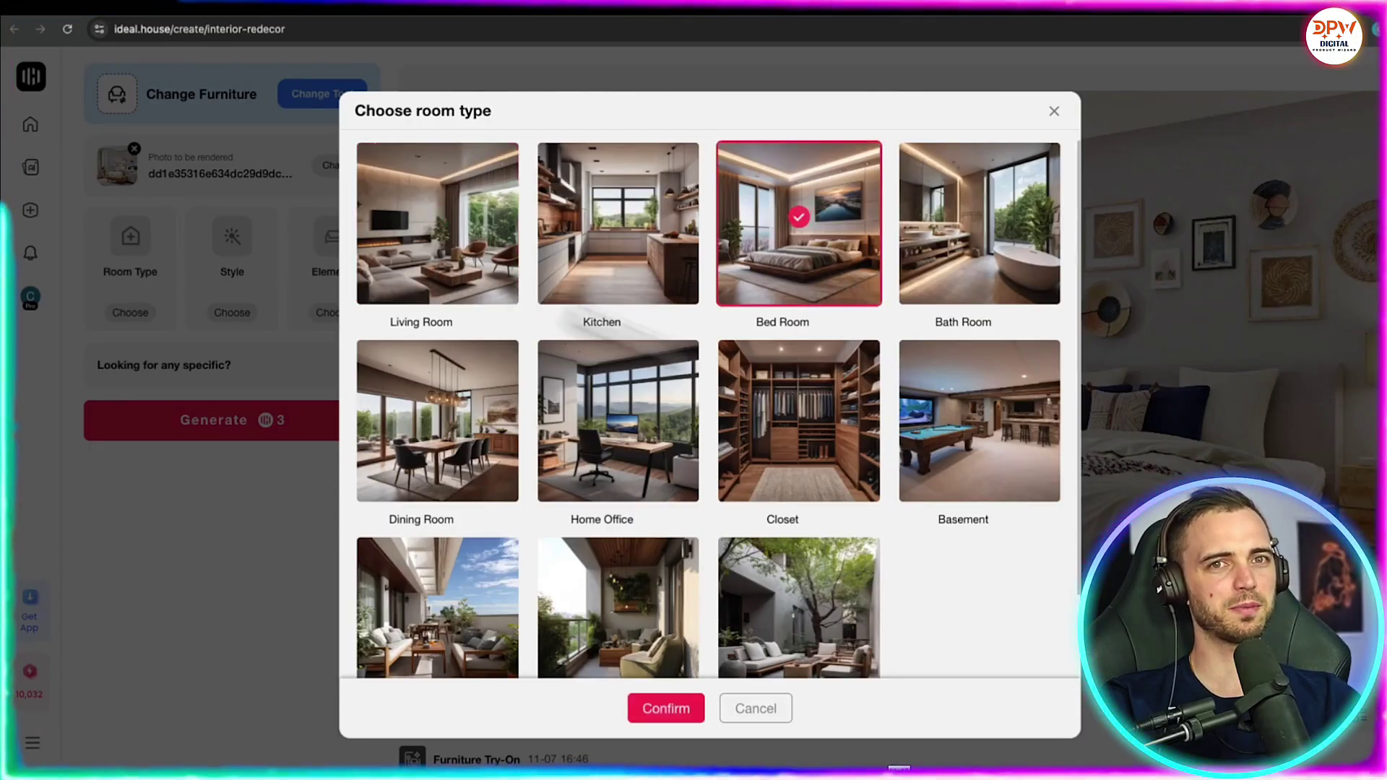
left_click(658, 705)
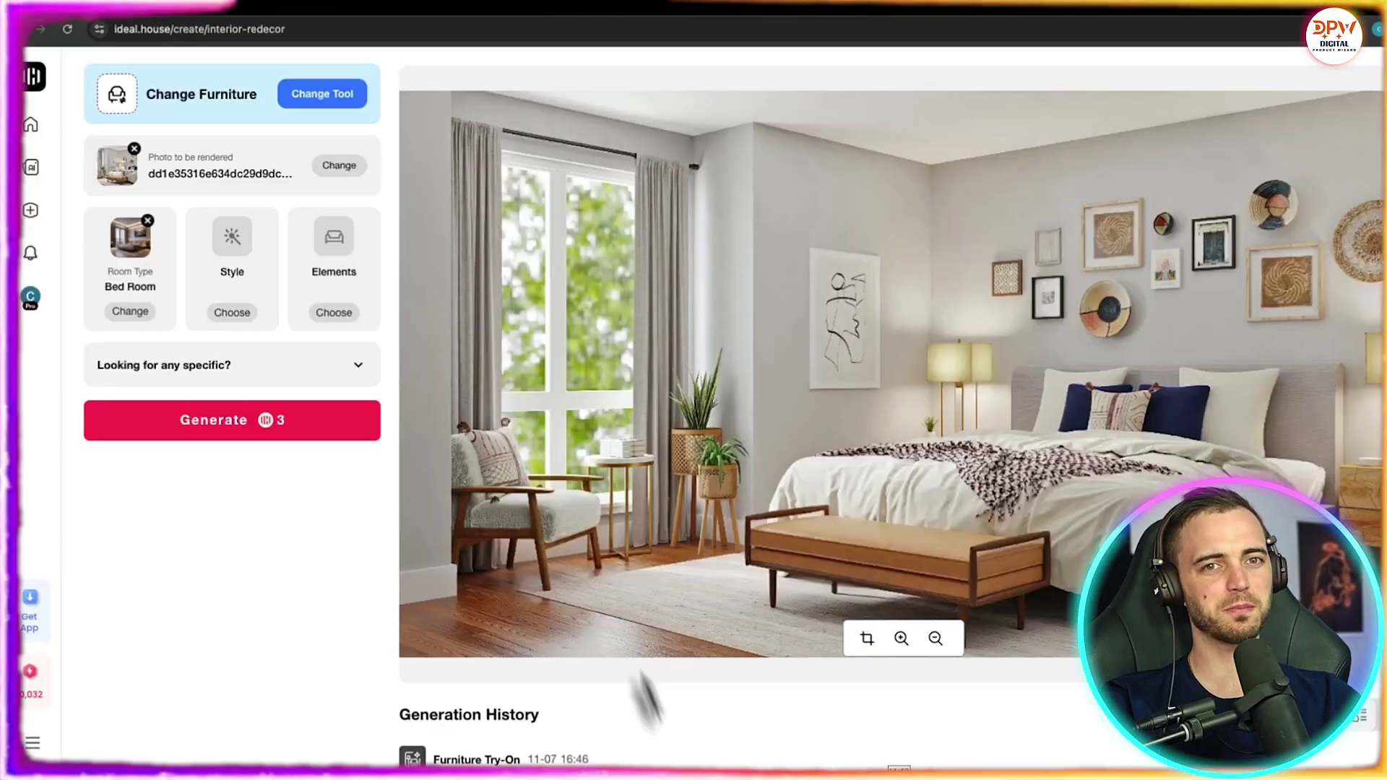
left_click(234, 311)
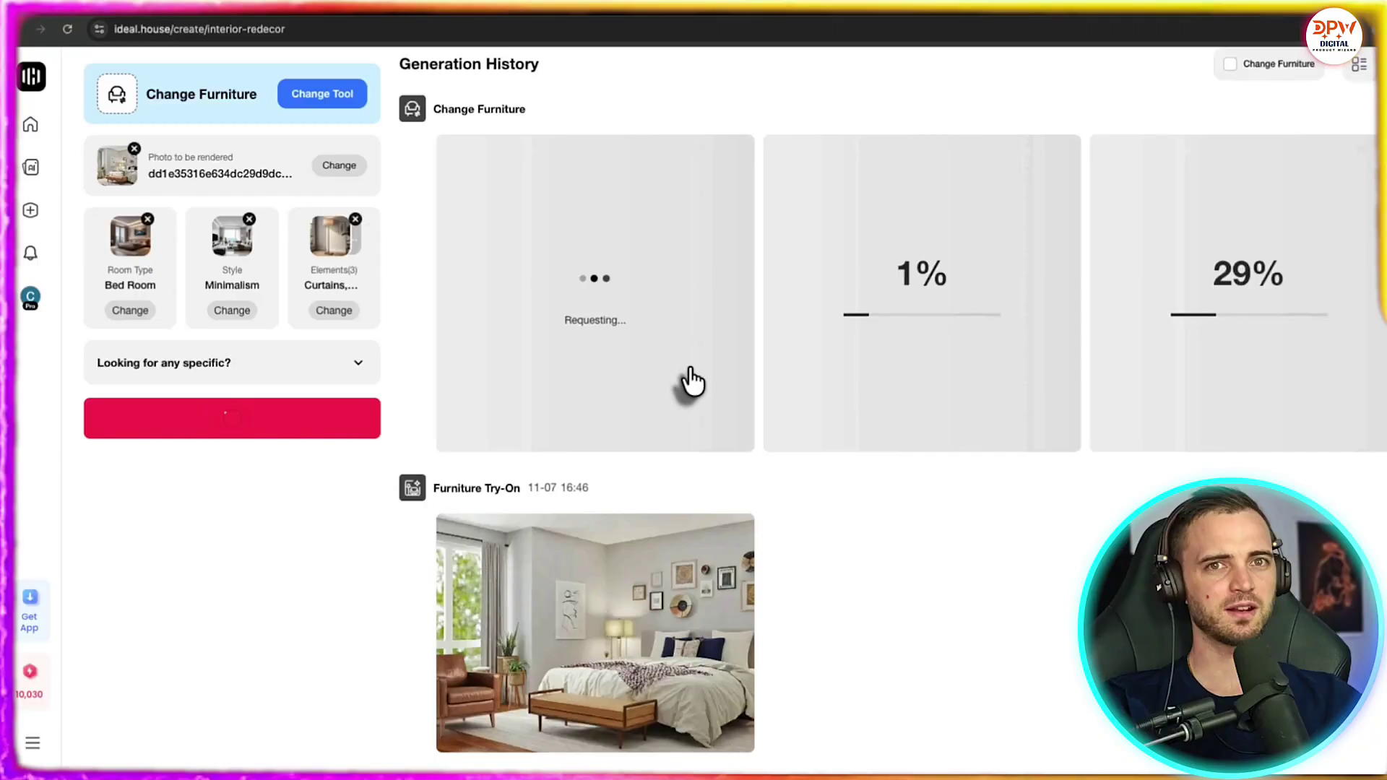
- Open the first Change Furniture result enlarged and browse to the next variant
scroll(687, 380, "up", 3)
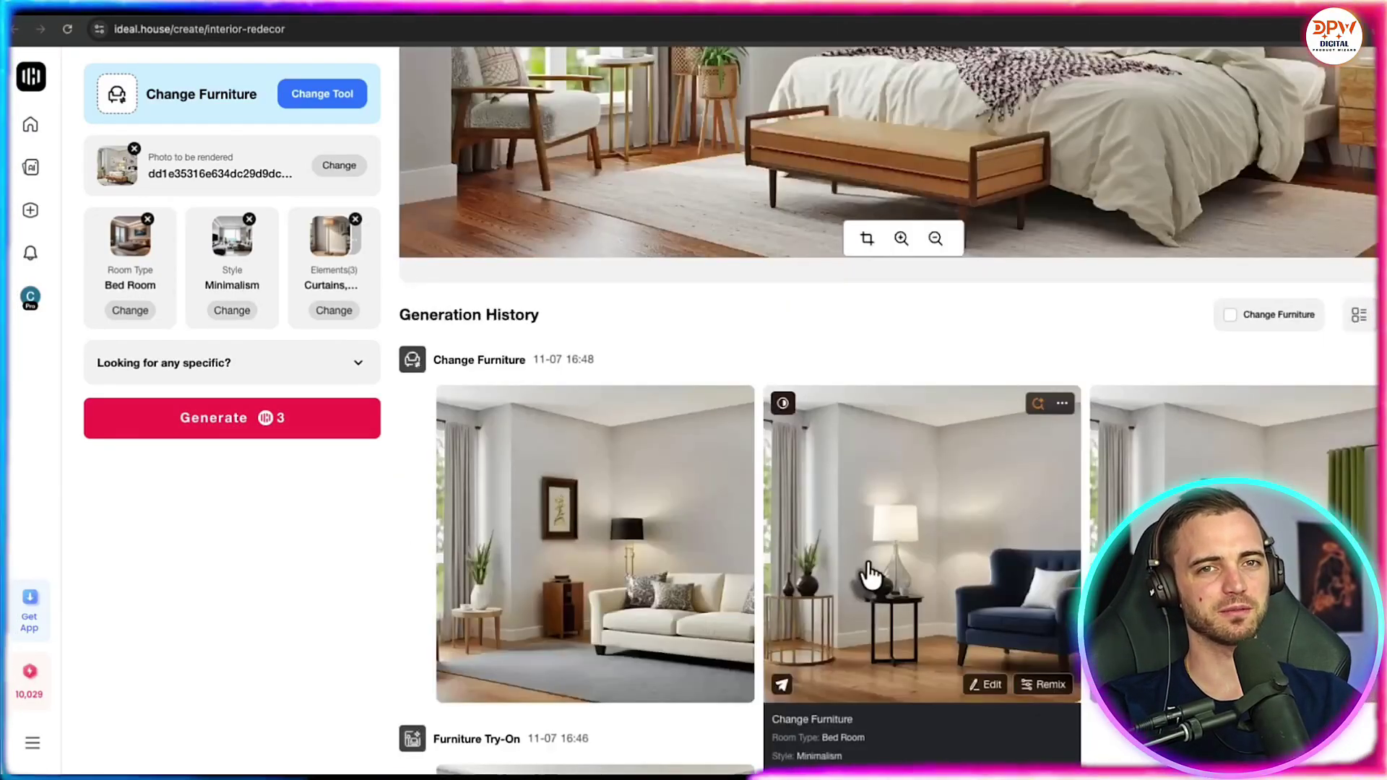
left_click(1019, 444)
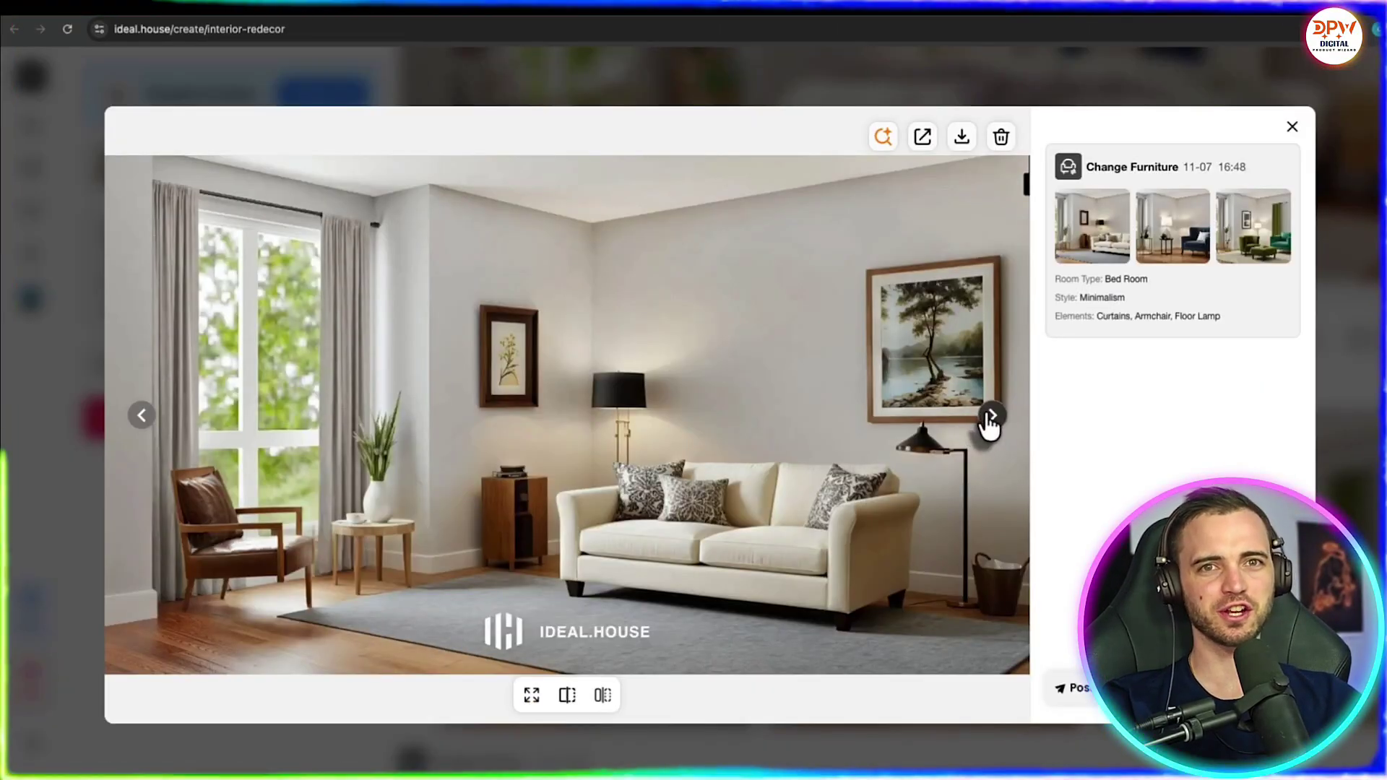
left_click(991, 416)
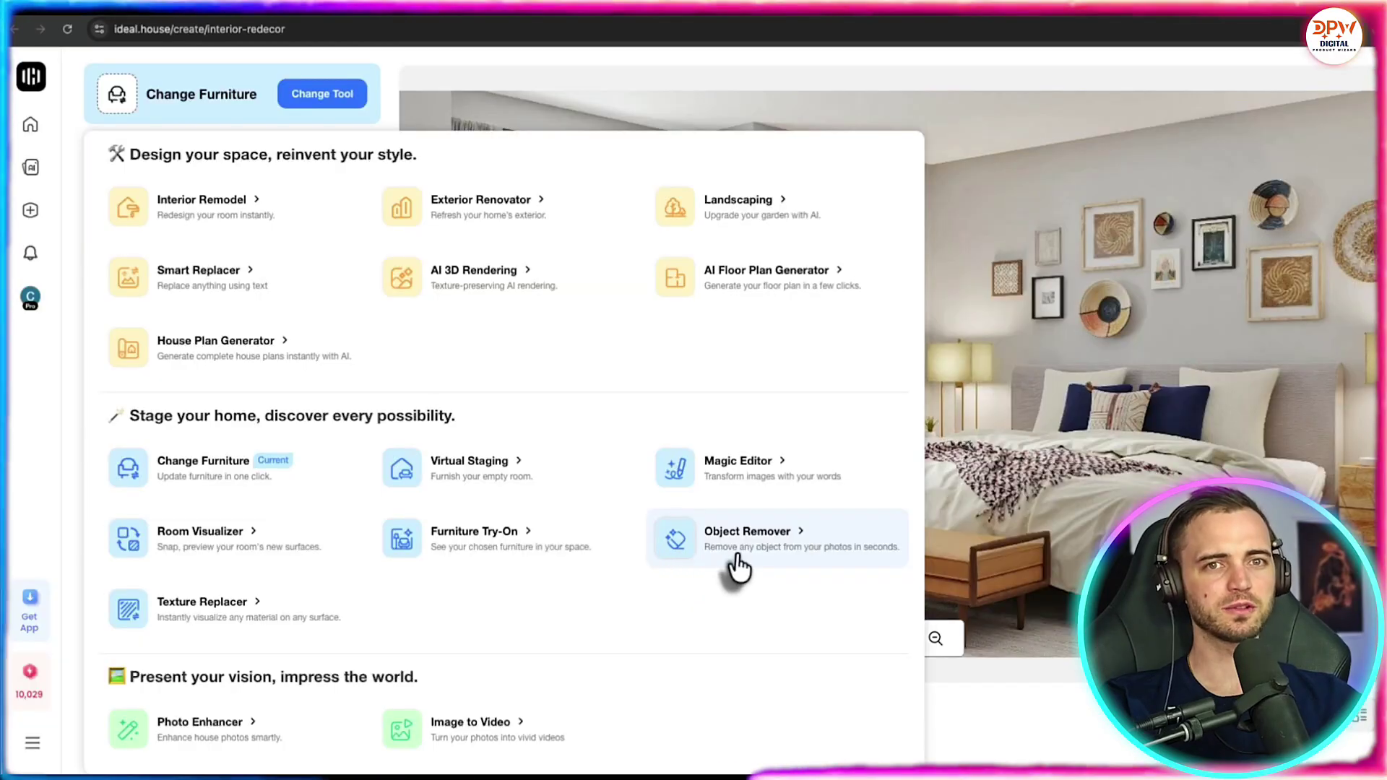
- Switch to Object Remover, mark the bench at the foot of the bed with the Click to Remove method, and generate the removal
left_click(725, 547)
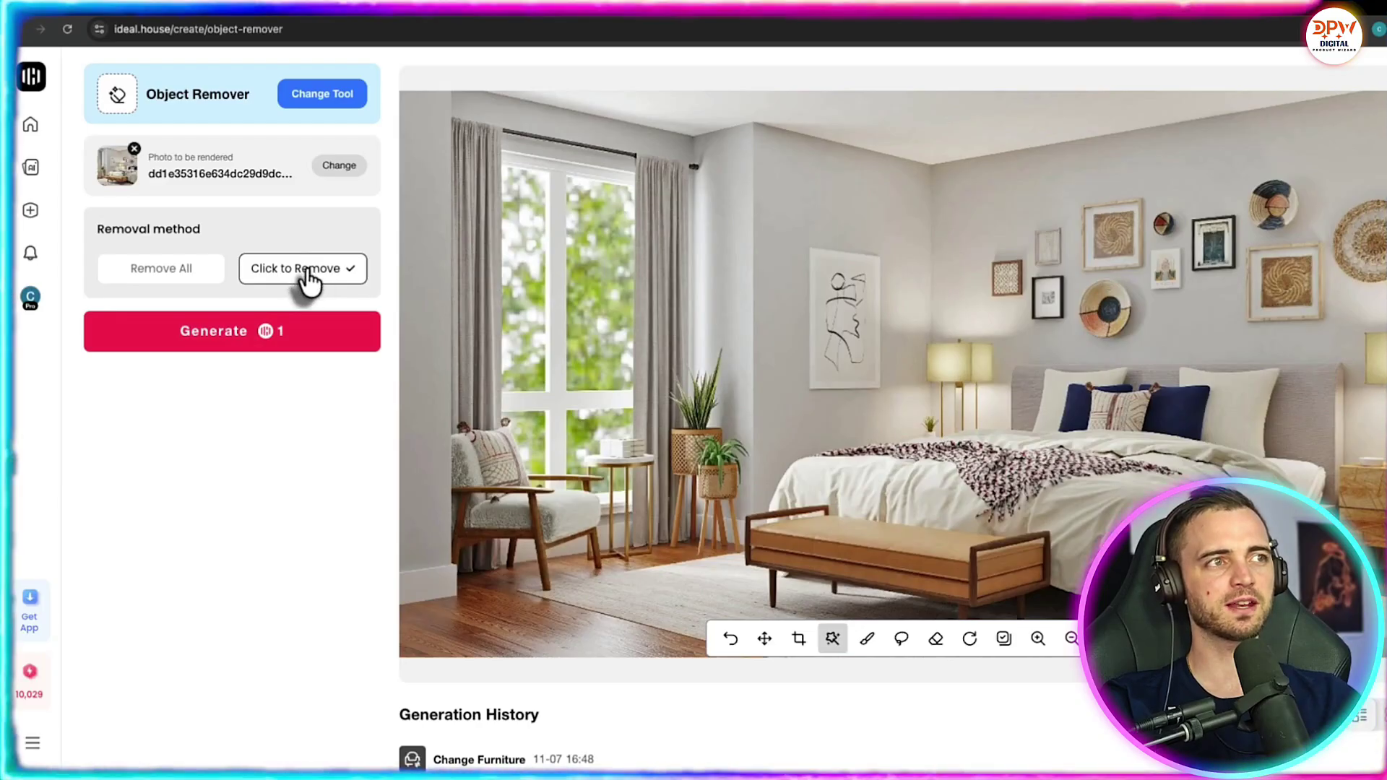
left_click(839, 562)
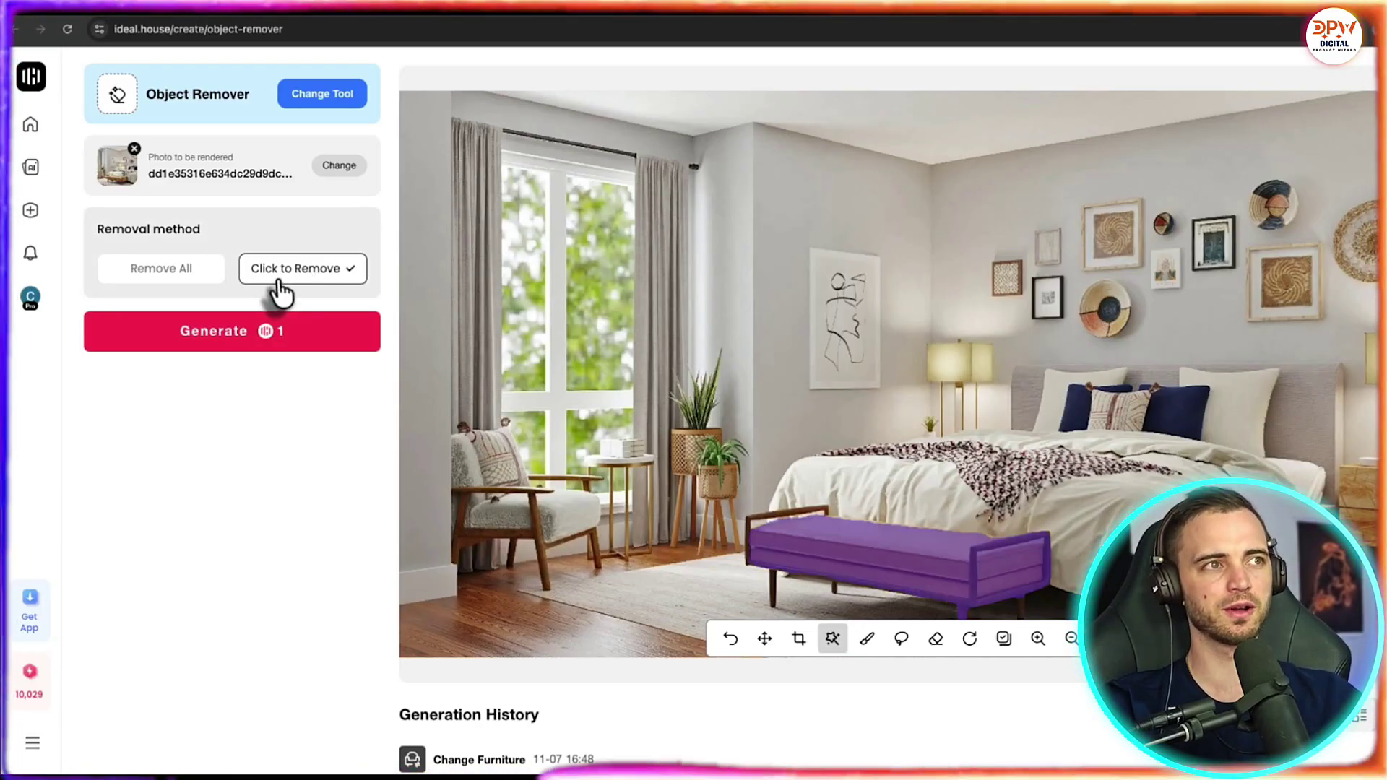
left_click(235, 332)
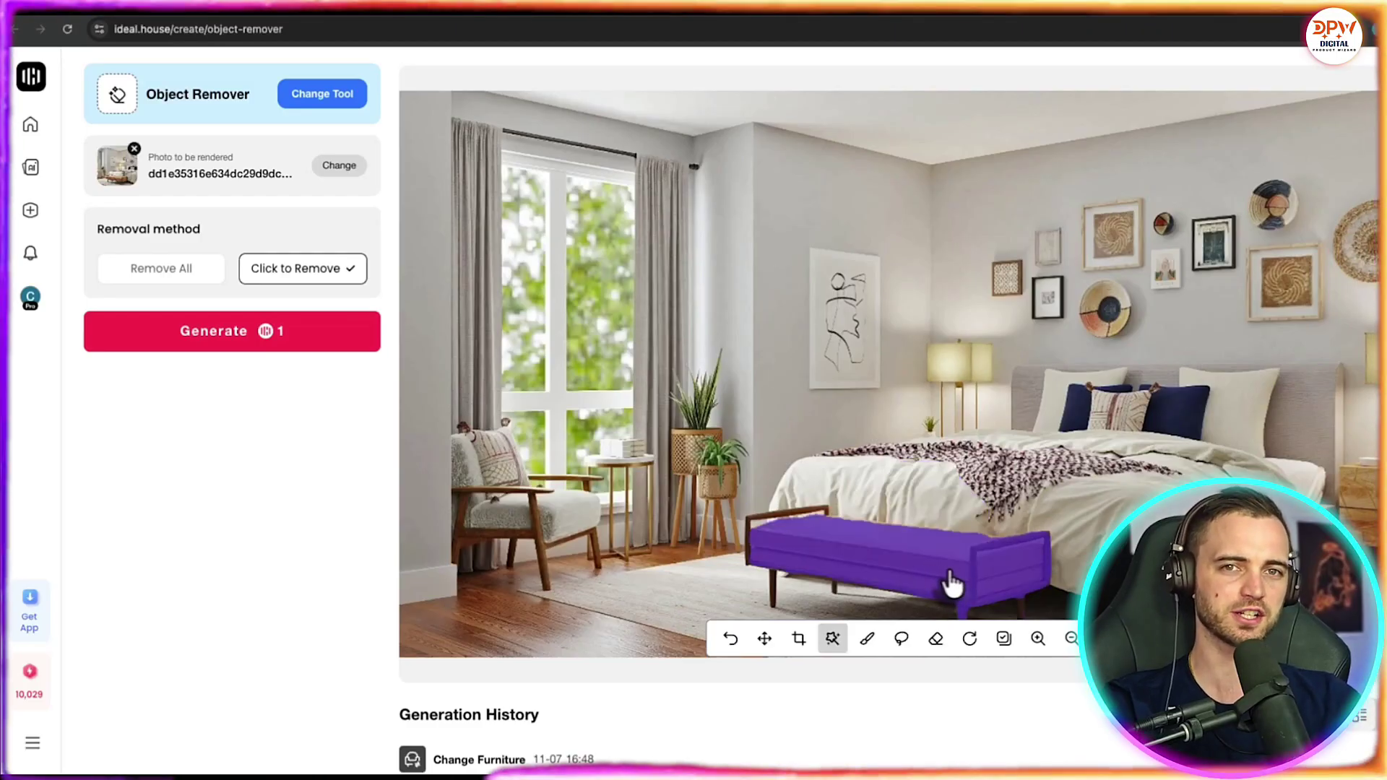
left_click(777, 601)
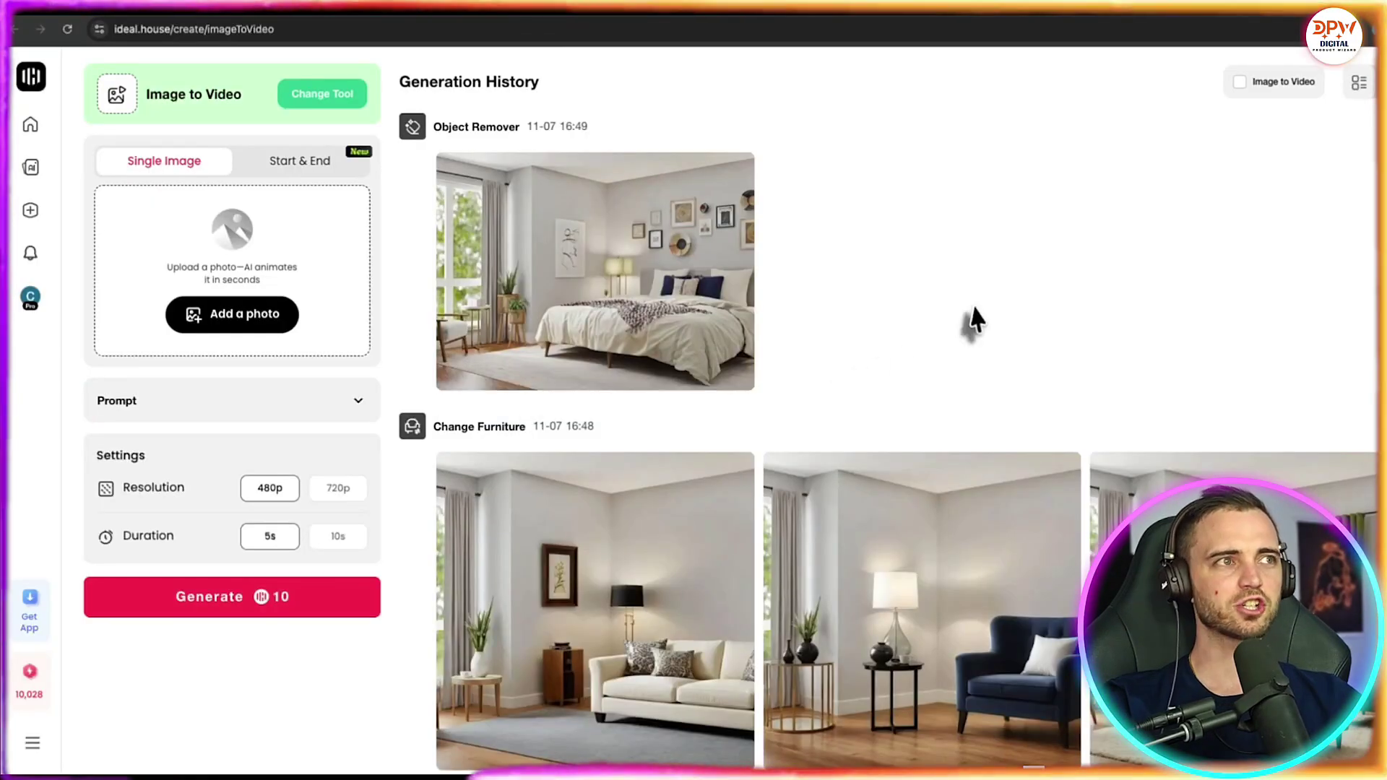
- Go to the Image to Video result of the bedroom in the generation history and play it
scroll(970, 322, "down", 10)
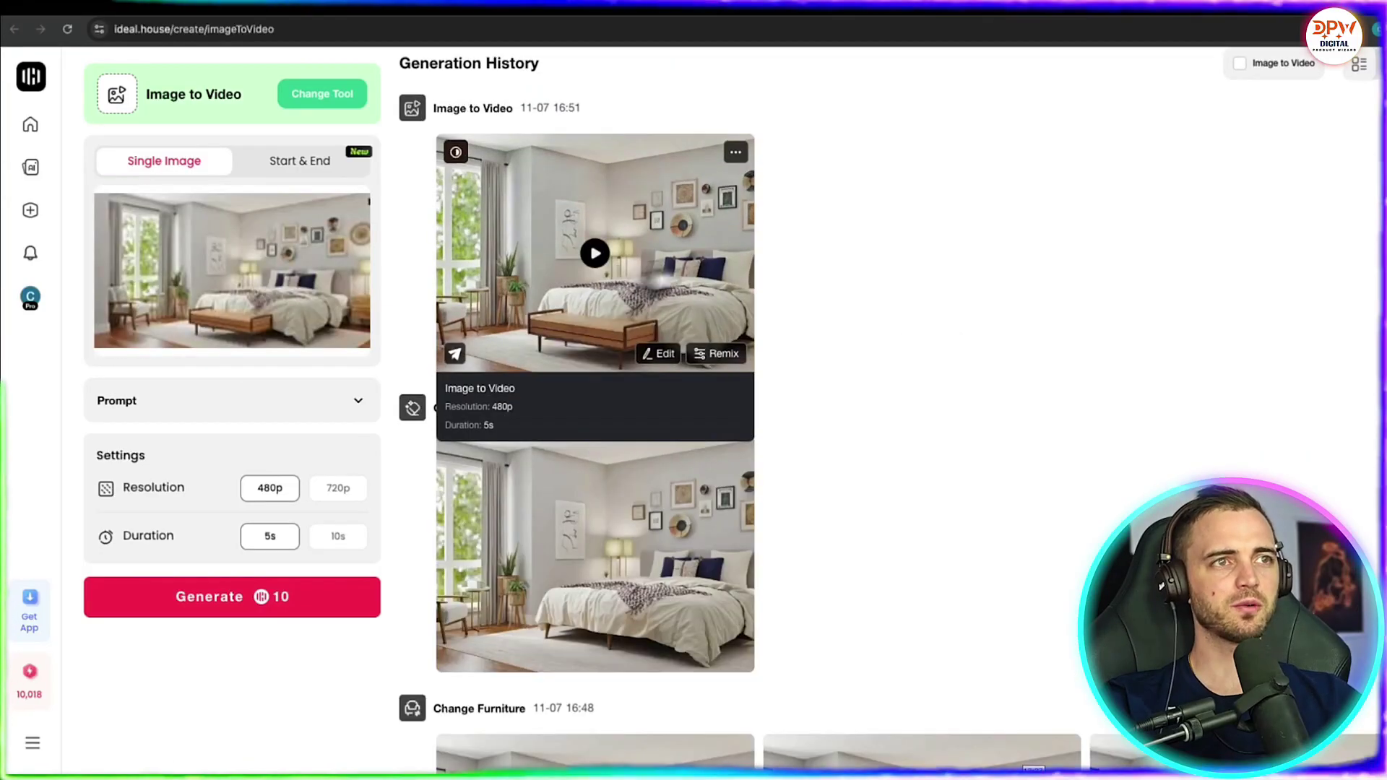
left_click(672, 271)
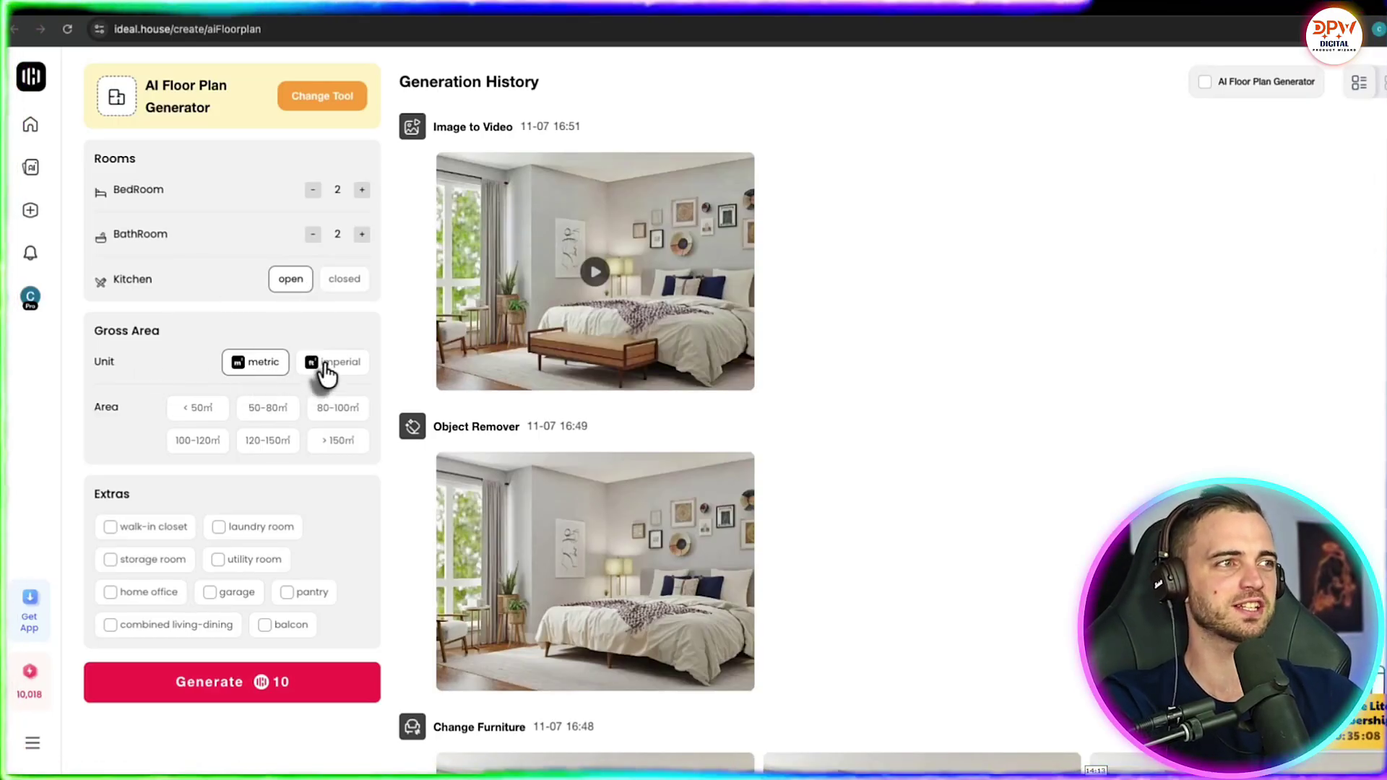
- Choose a gross area range for the floor plan in the AI Floor Plan Generator
left_click(267, 440)
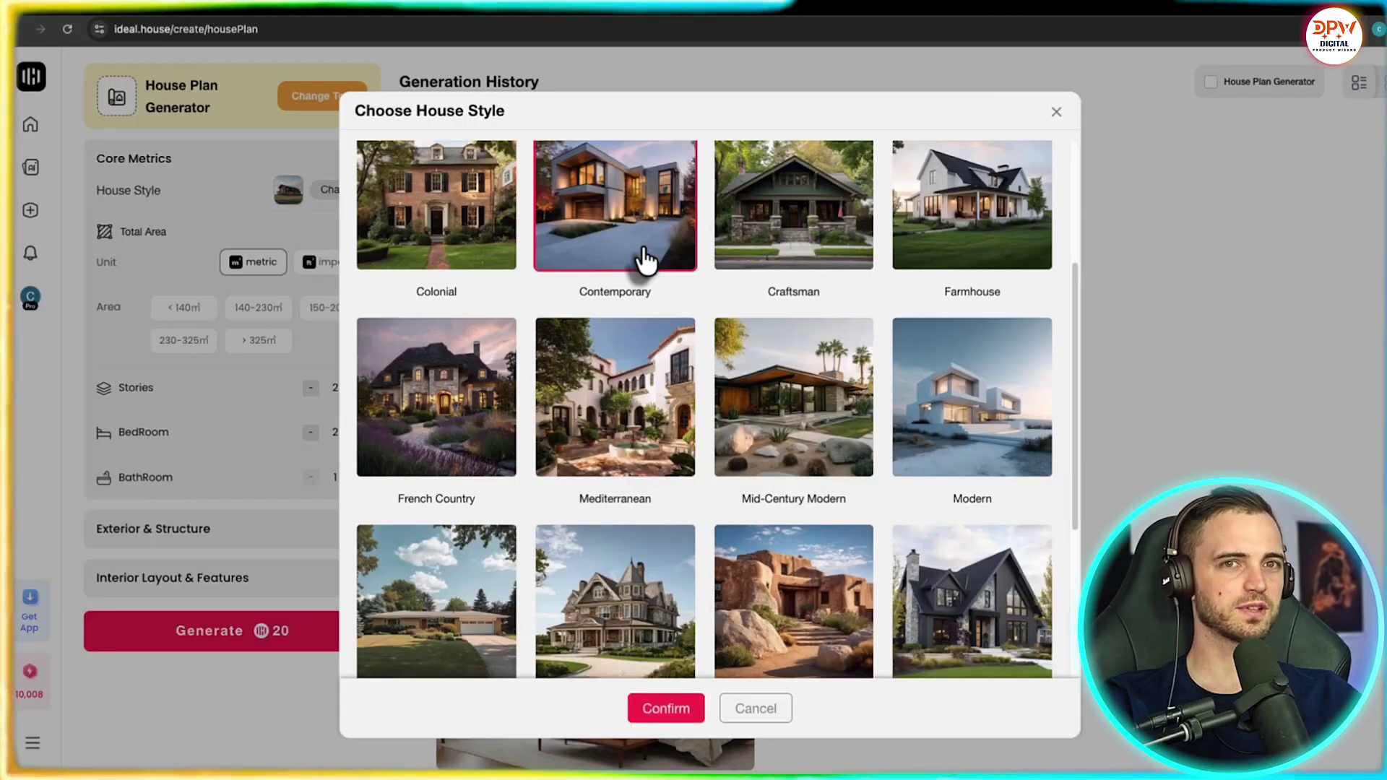
- Browse the available house styles for the House Plan Generator and choose Cape Cod
scroll(645, 260, "up", 3)
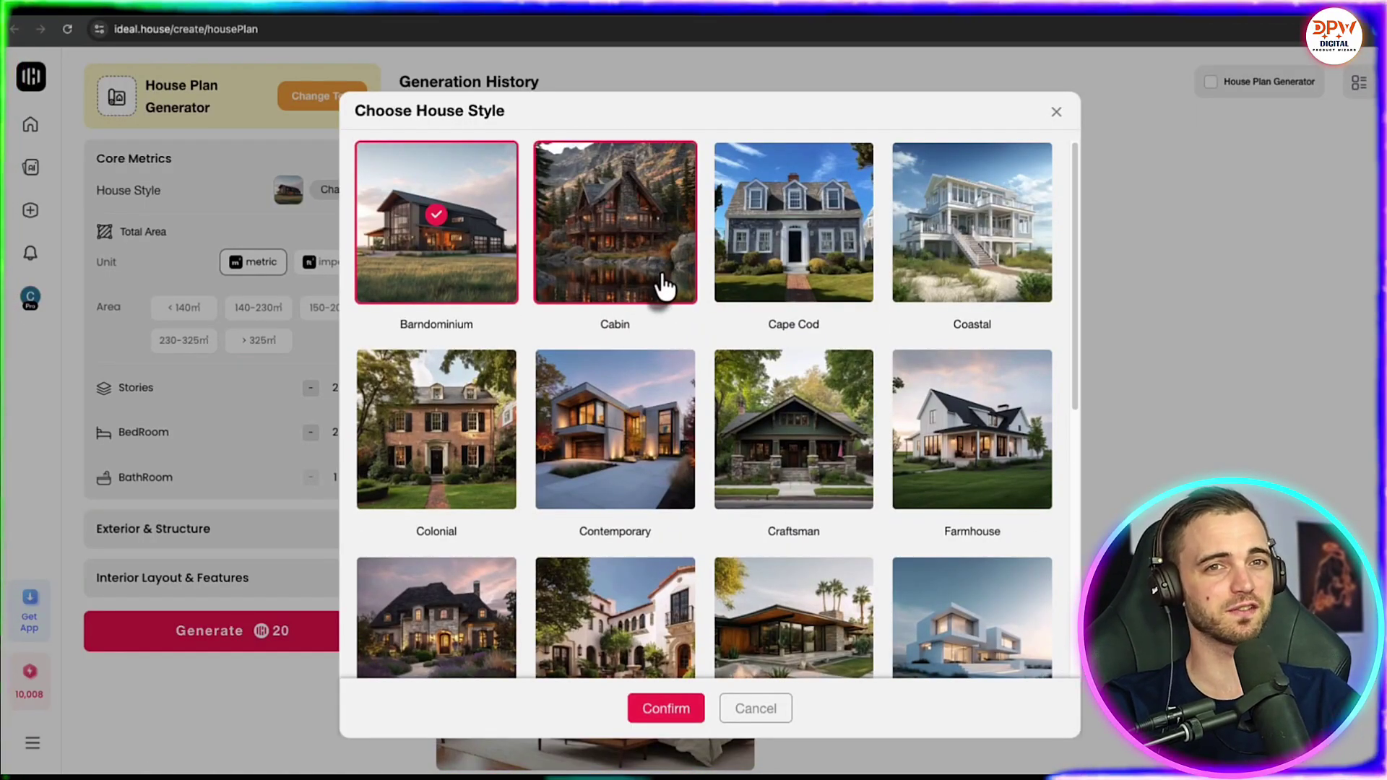
scroll(795, 402, "down", 5)
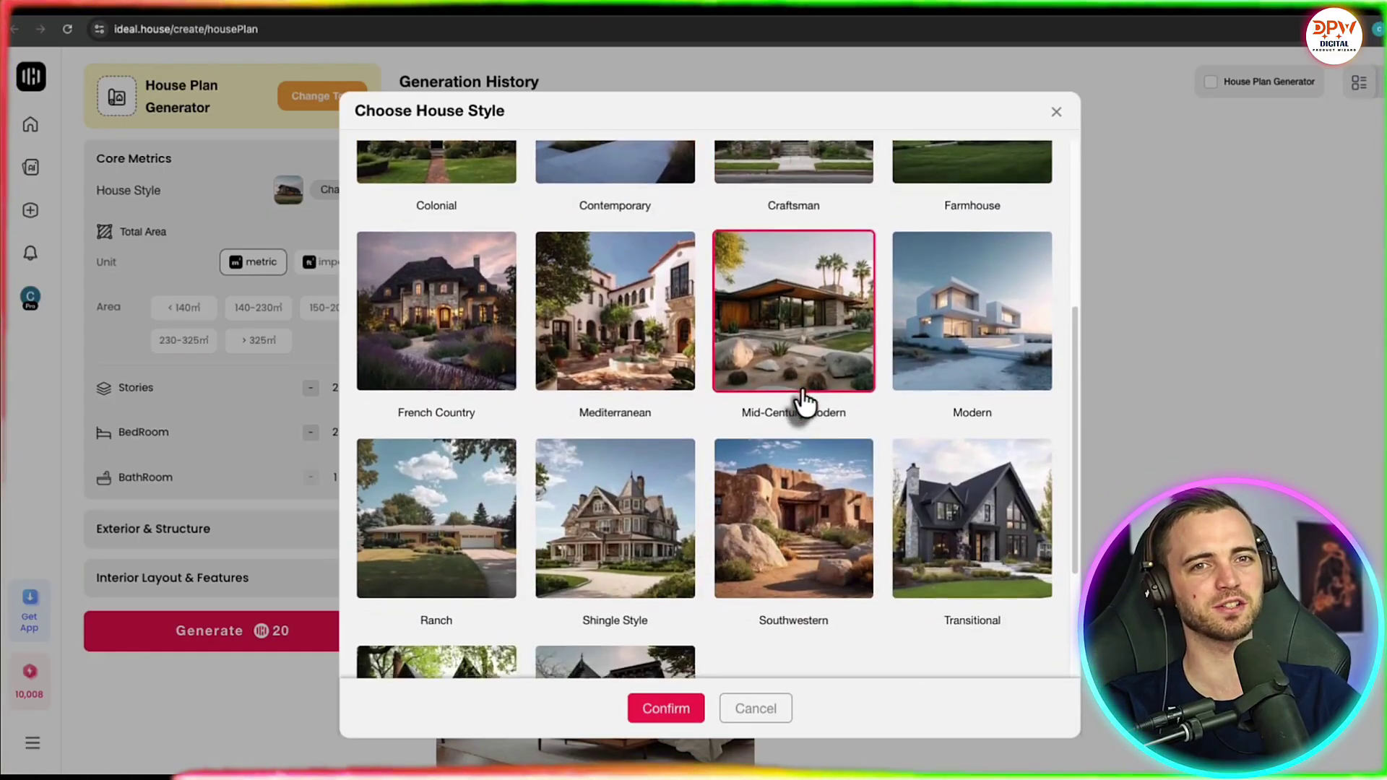
scroll(805, 401, "down", 3)
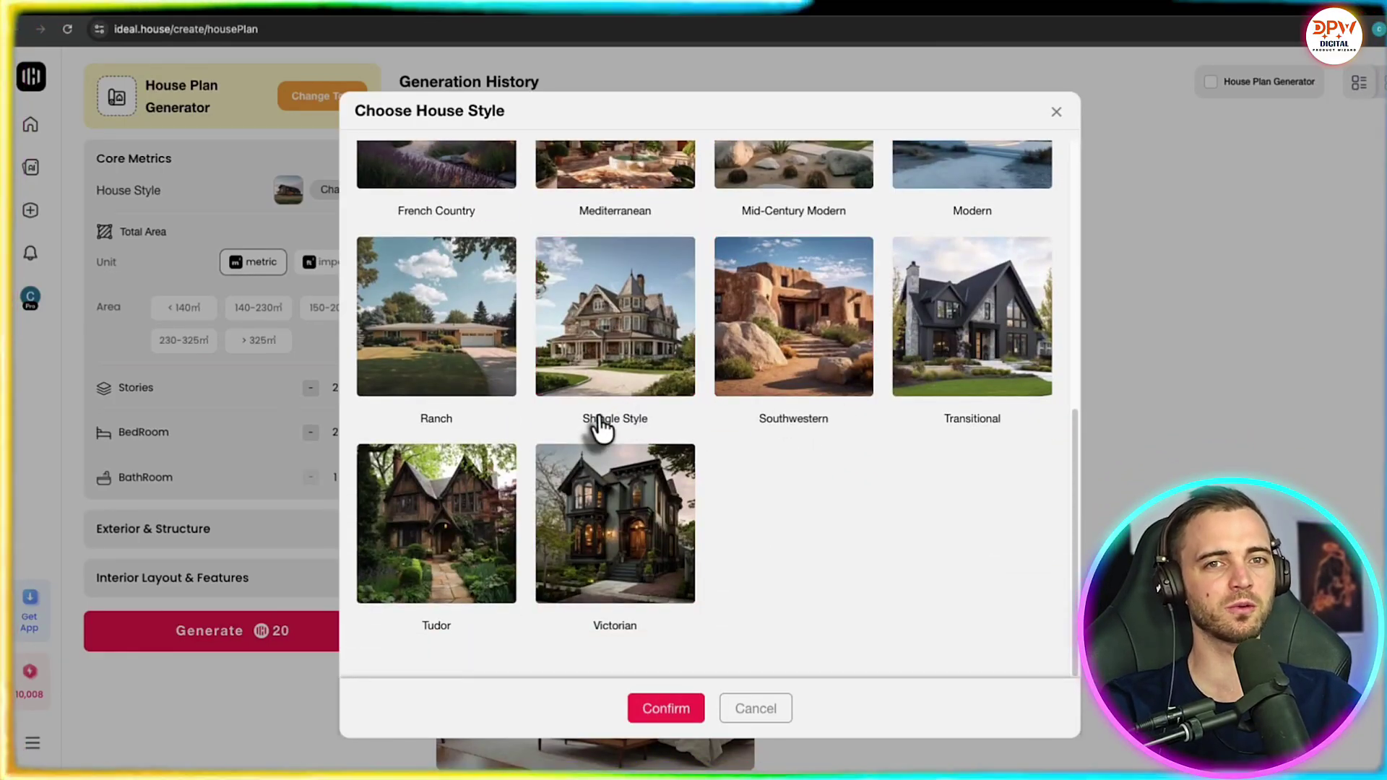
scroll(601, 428, "up", 8)
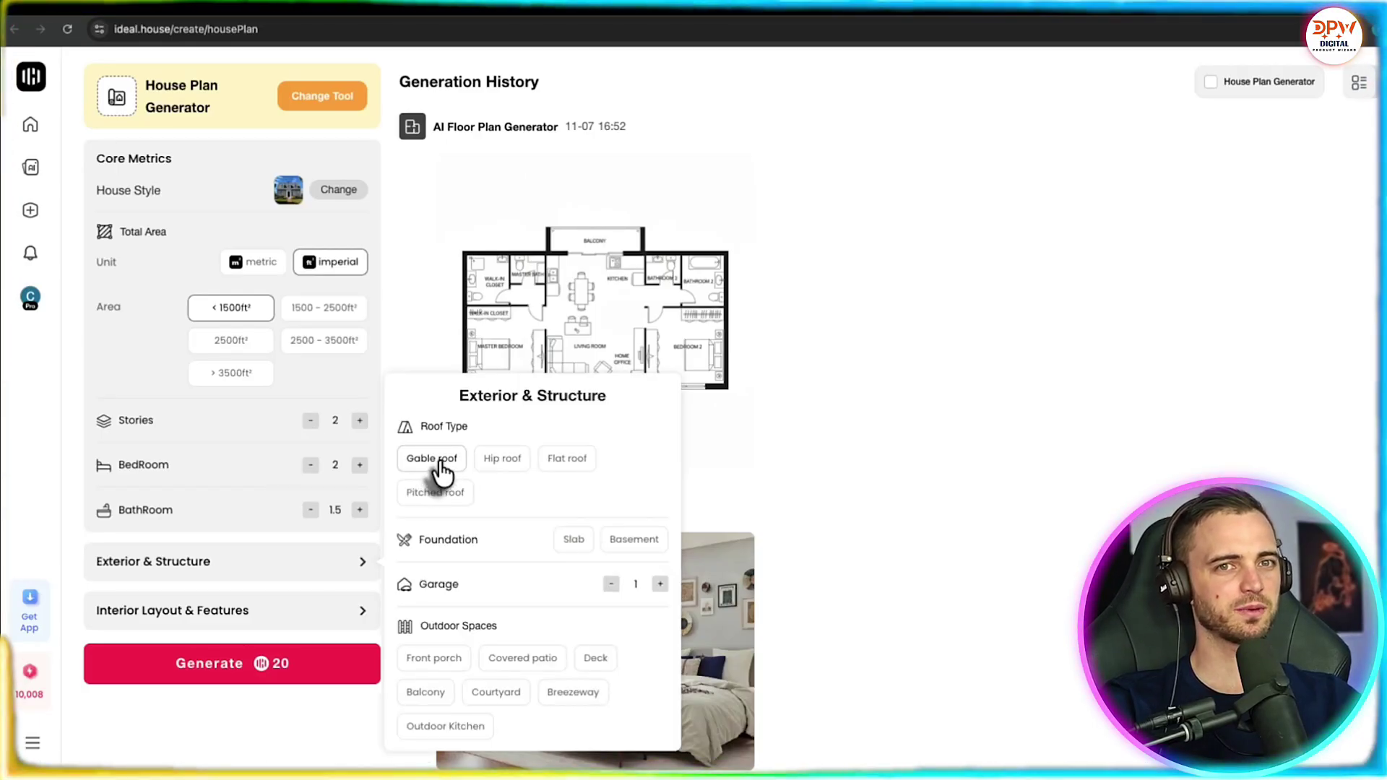
- Set the house plan's exterior and structure to a gable roof, a basement foundation and a front porch
left_click(440, 468)
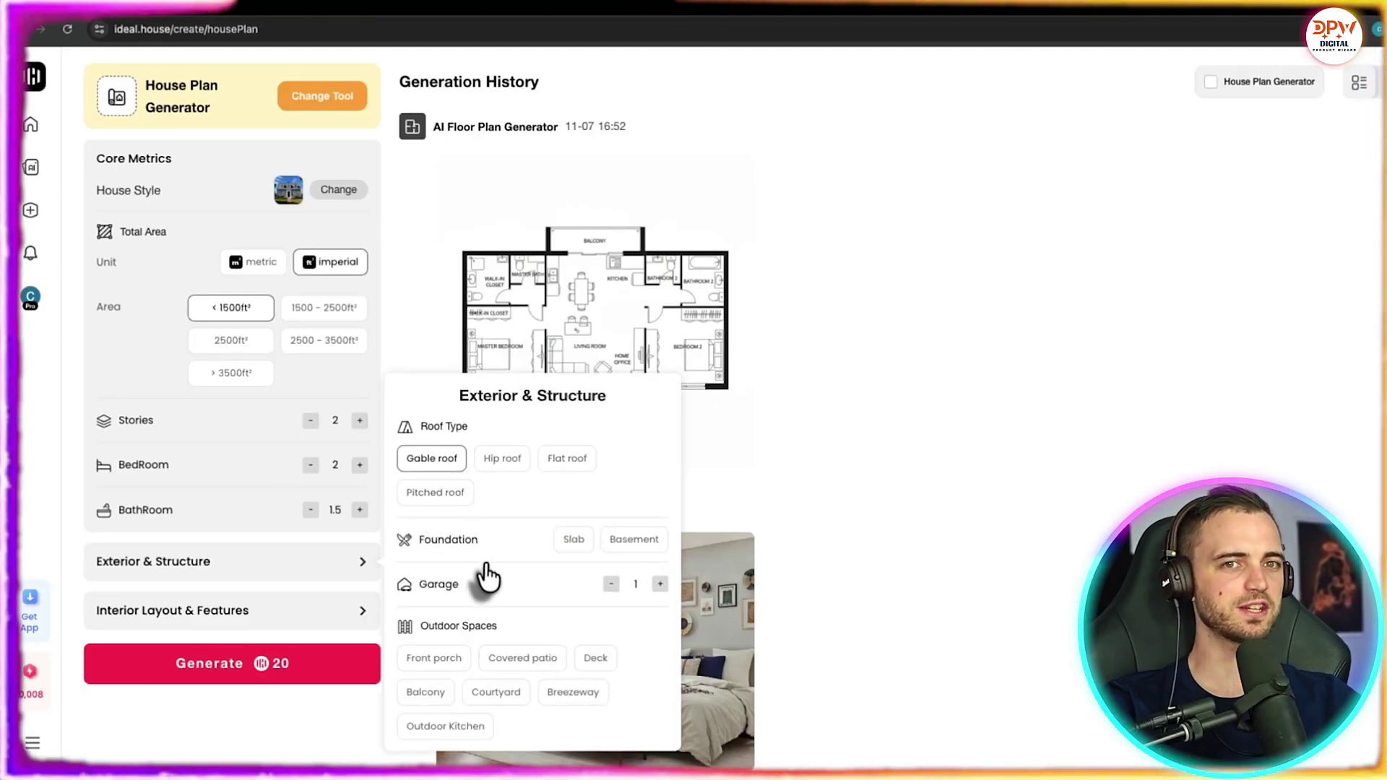
left_click(605, 553)
left_click(434, 659)
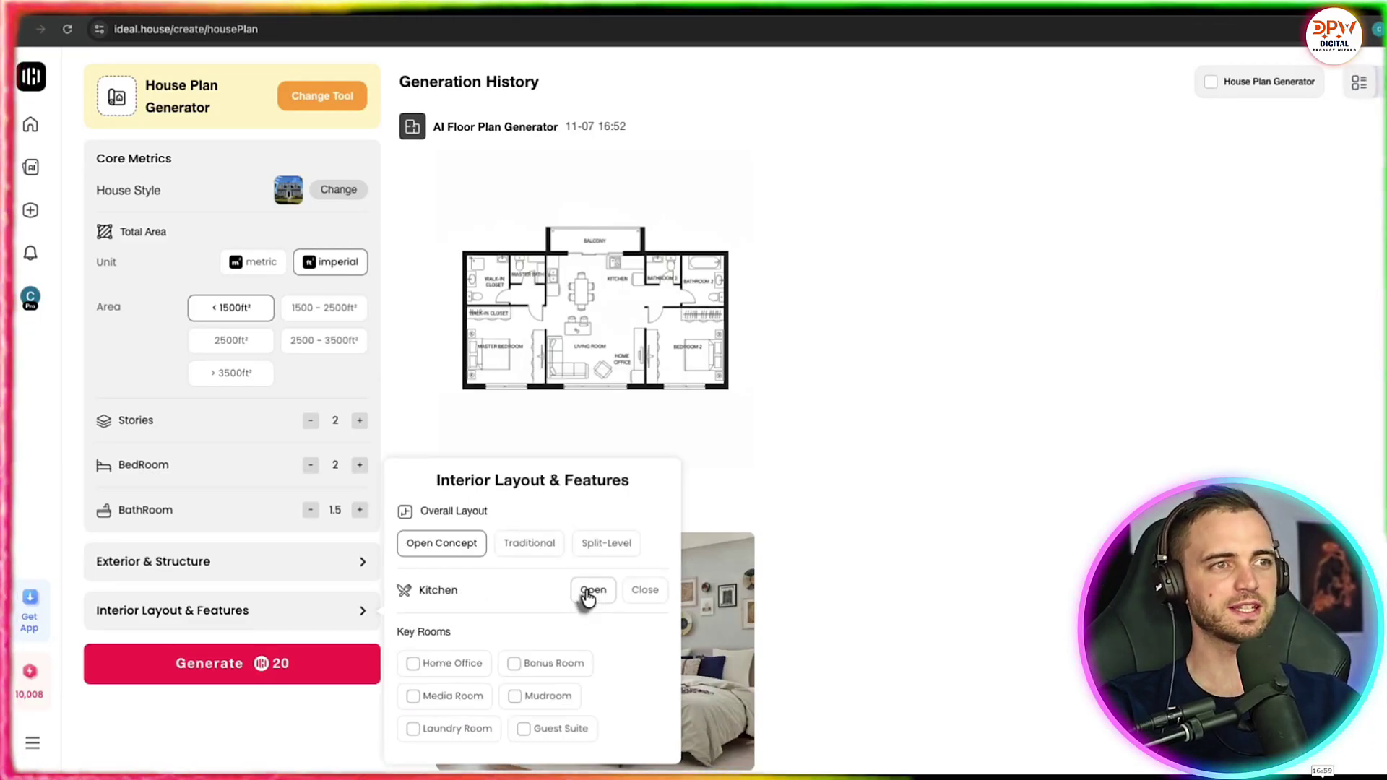
- Give the interior layout an open kitchen with Home Office and Guest Suite as key rooms, and generate the house plan
left_click(587, 596)
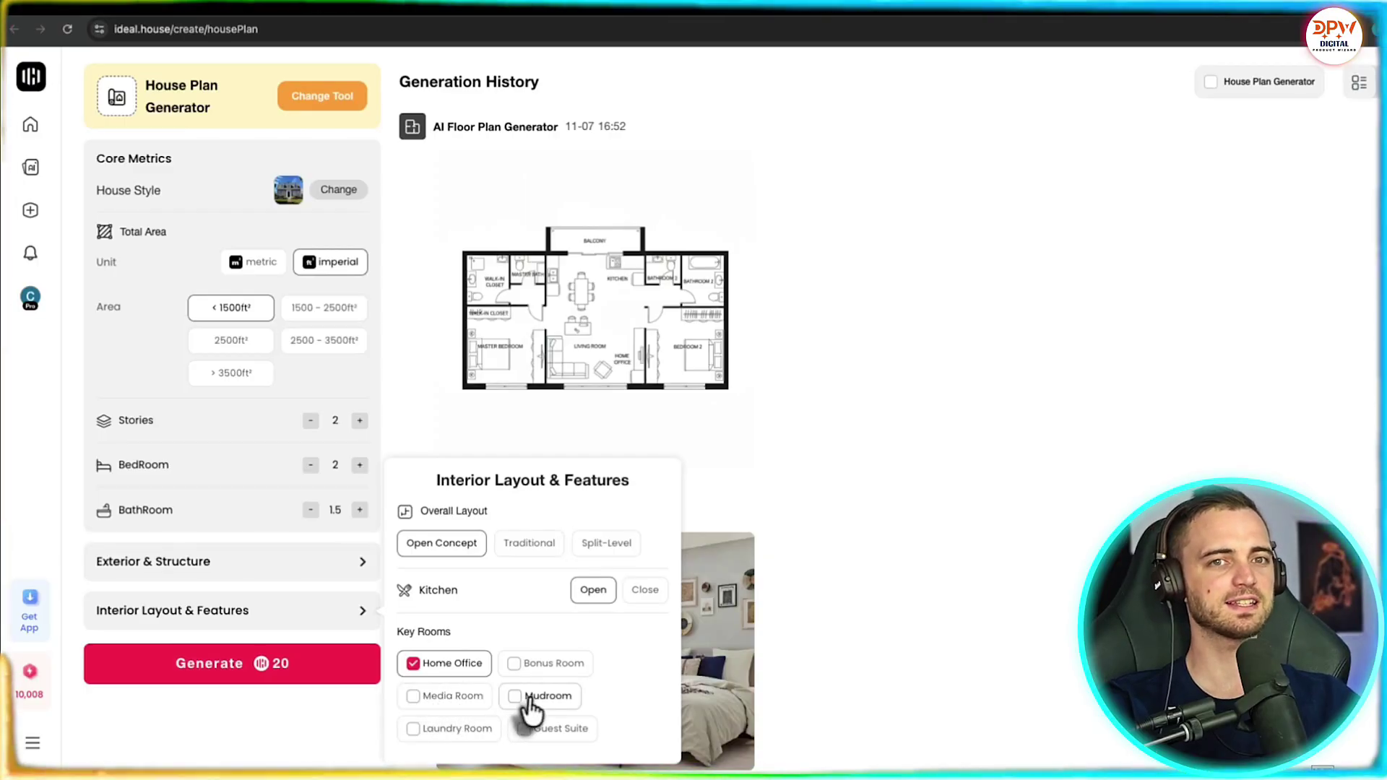
left_click(524, 729)
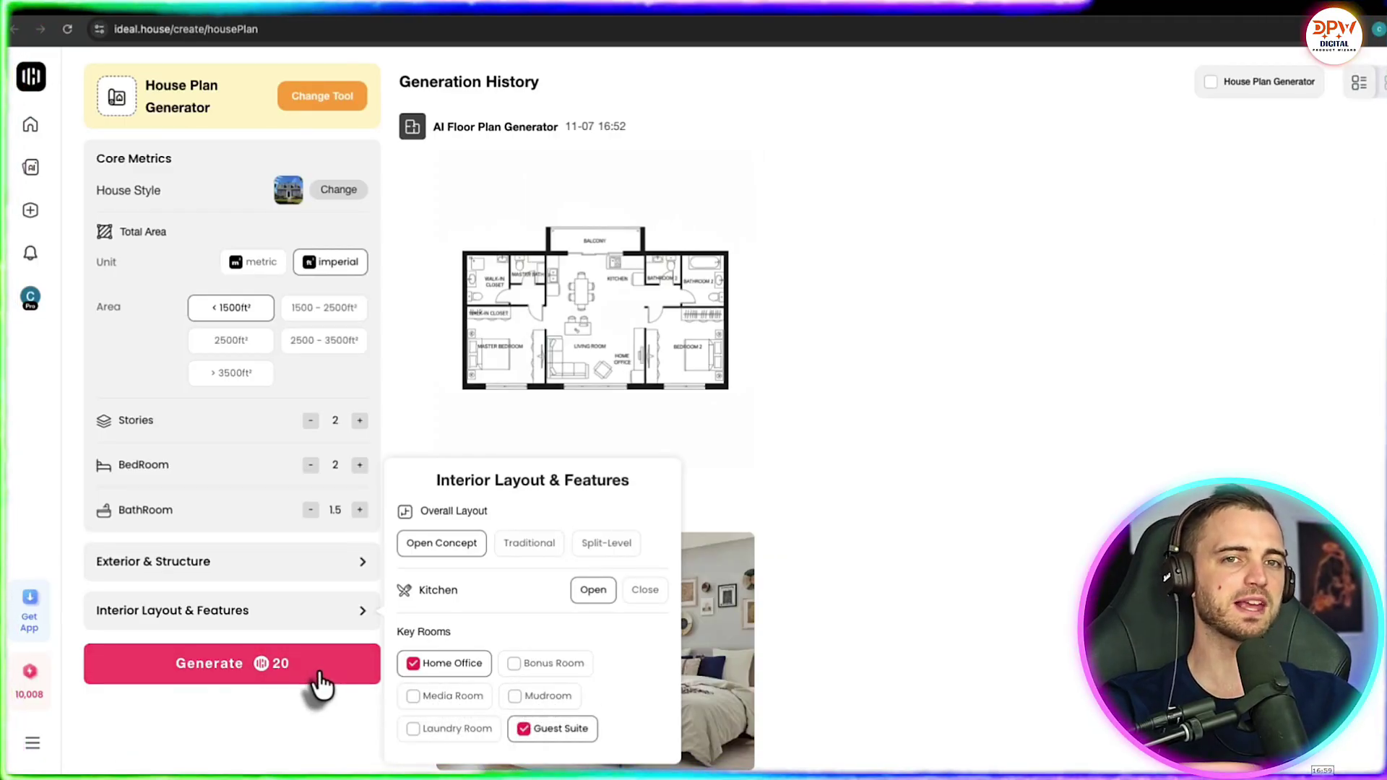
left_click(296, 713)
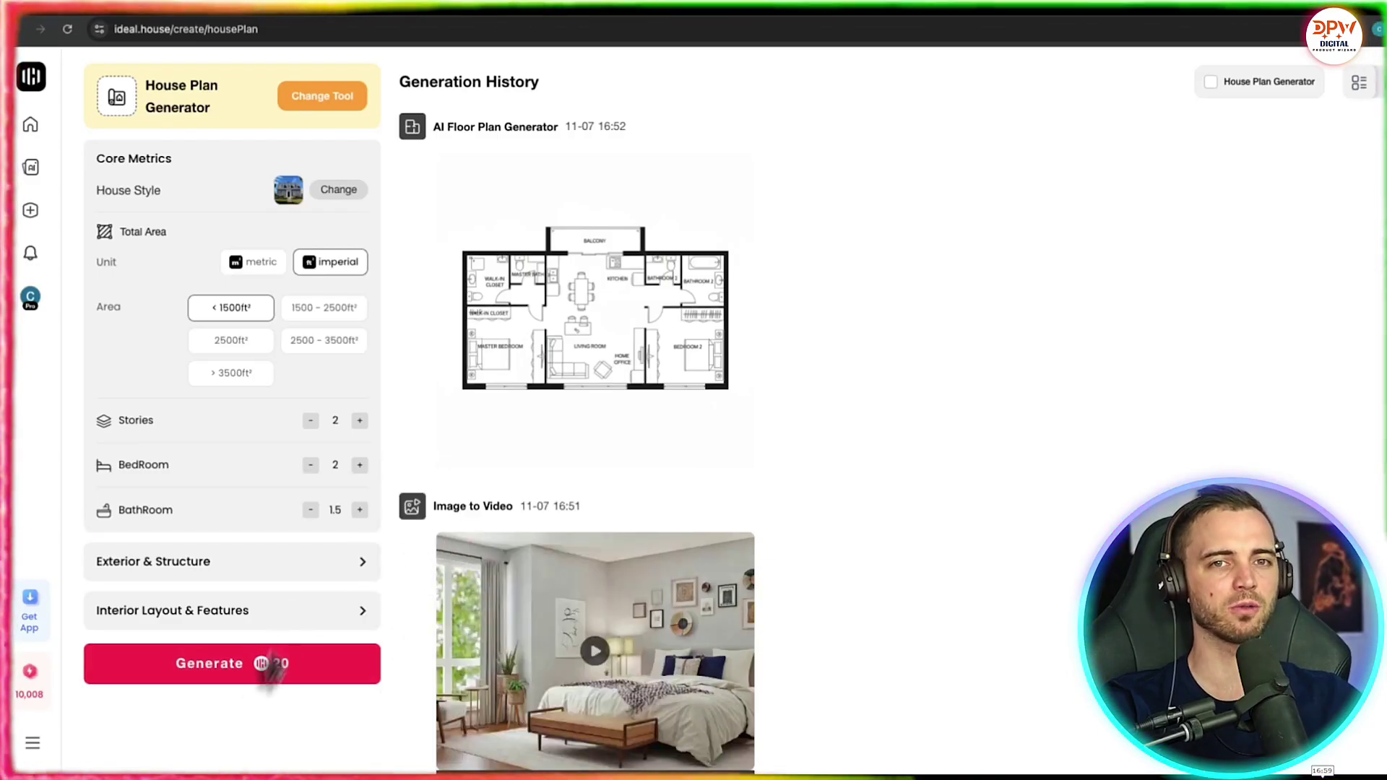
left_click(258, 678)
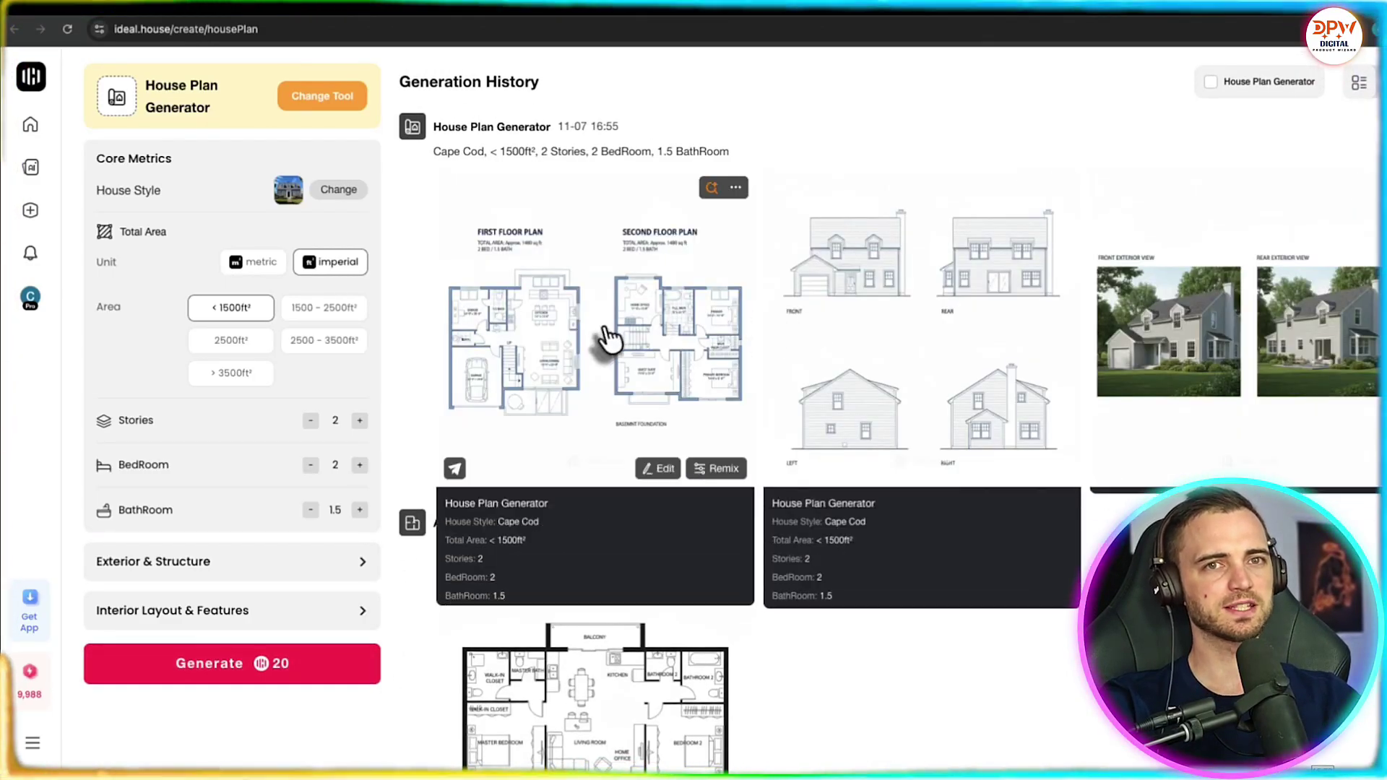
- Open the generated house plan enlarged and page through its floor plans, elevations and exterior views
left_click(605, 339)
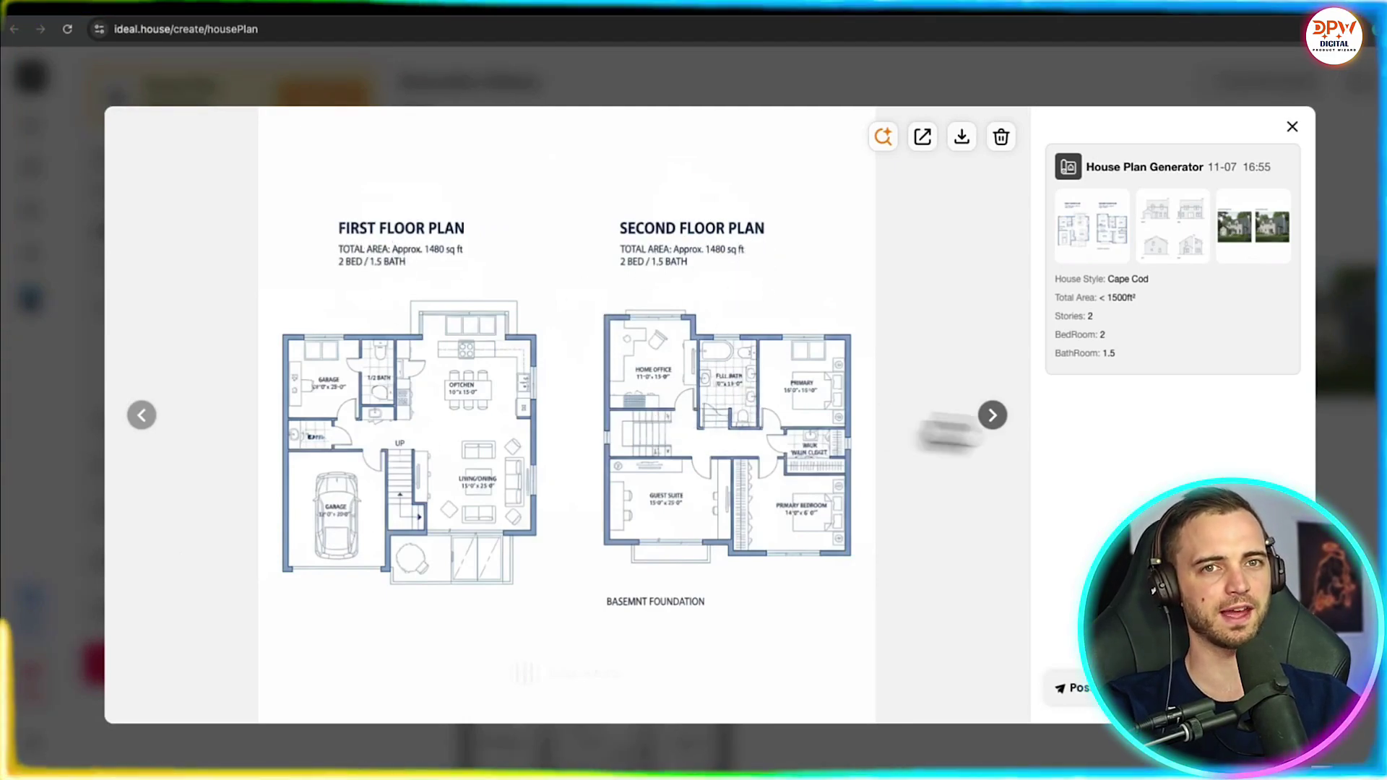
left_click(992, 414)
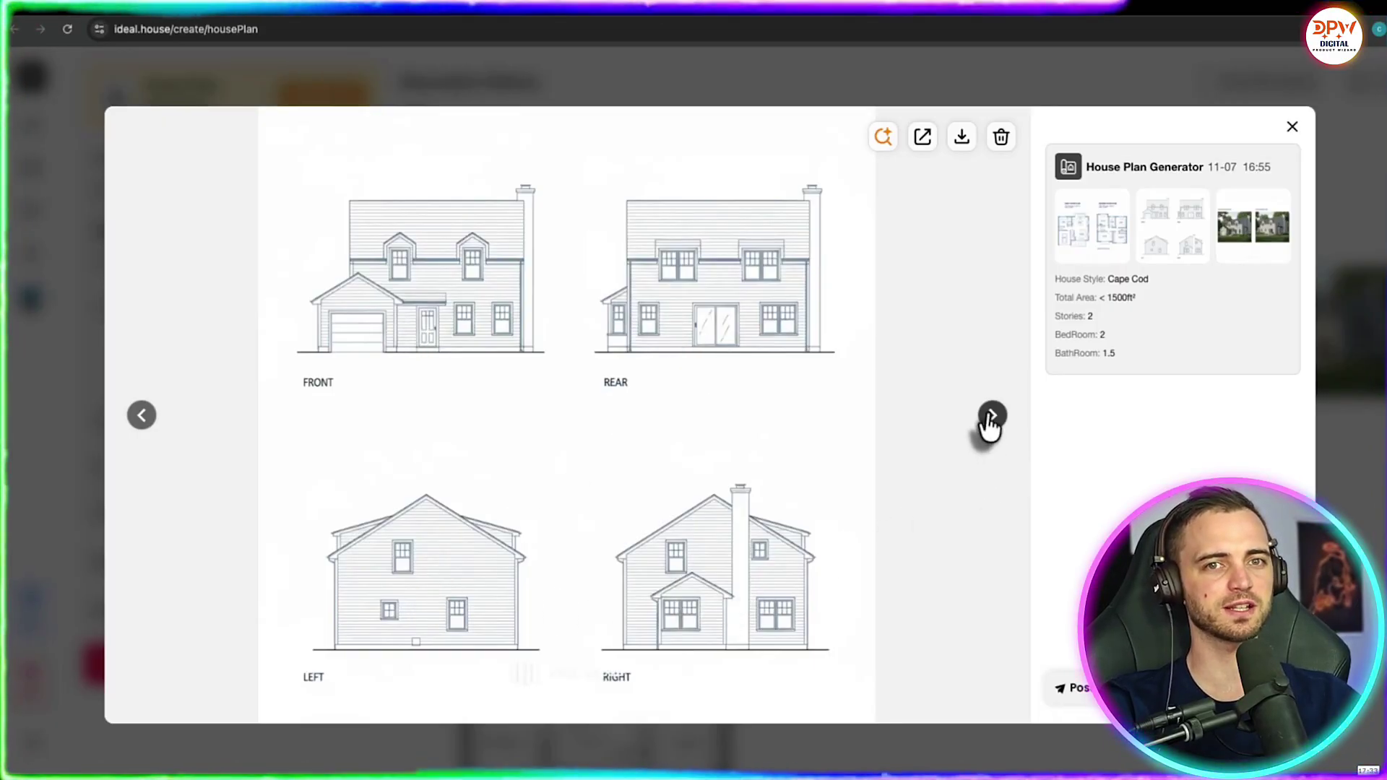
left_click(991, 416)
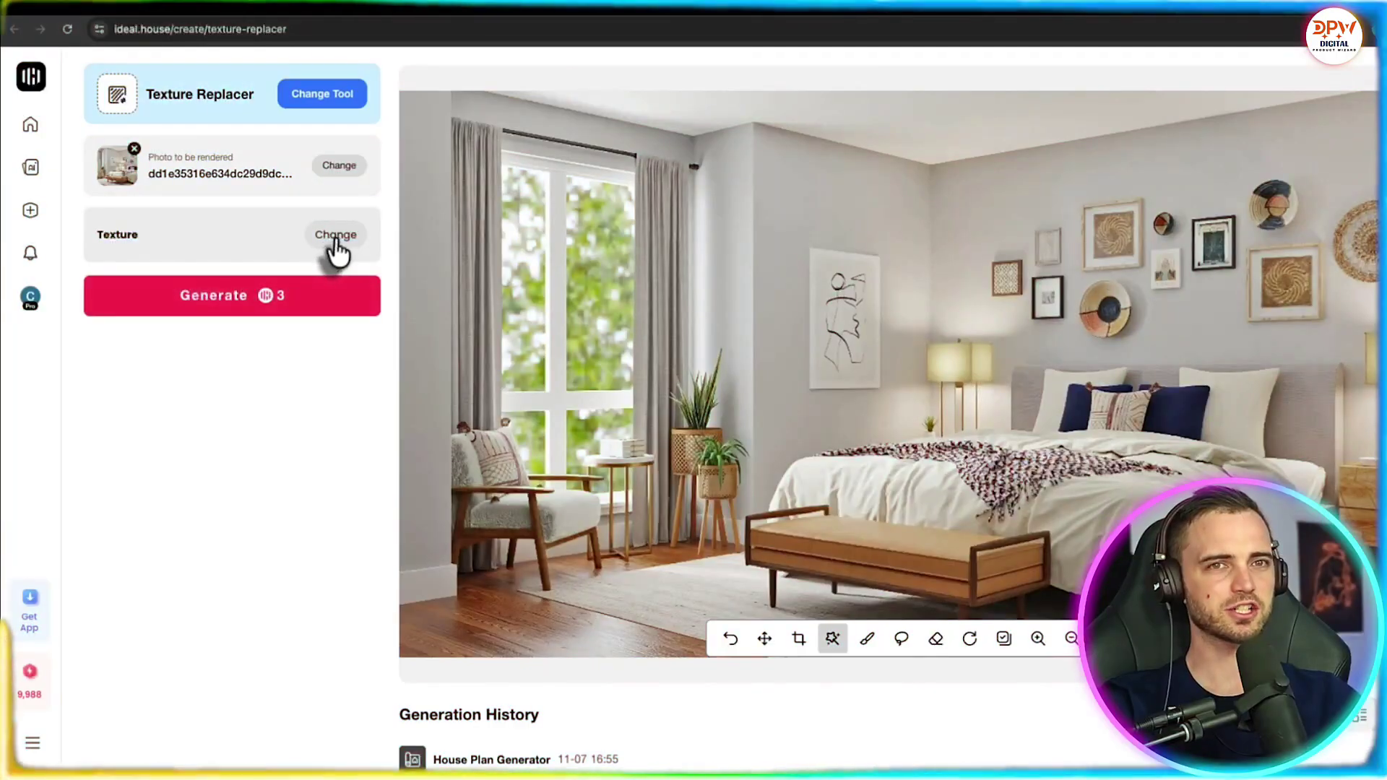
- In Texture Replacer, mark the wall with the line drawing and the wall behind the bed, and generate the new texture
left_click(334, 242)
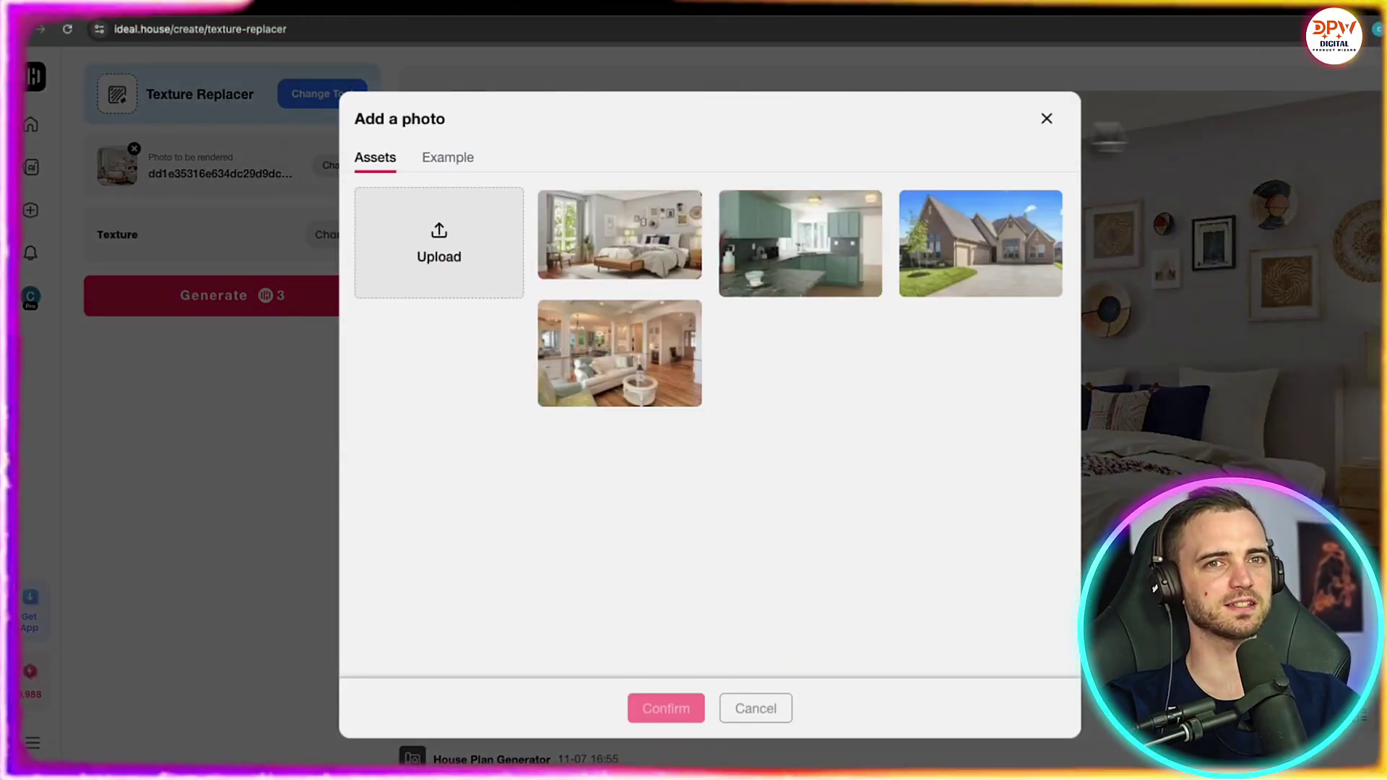
left_click(1045, 122)
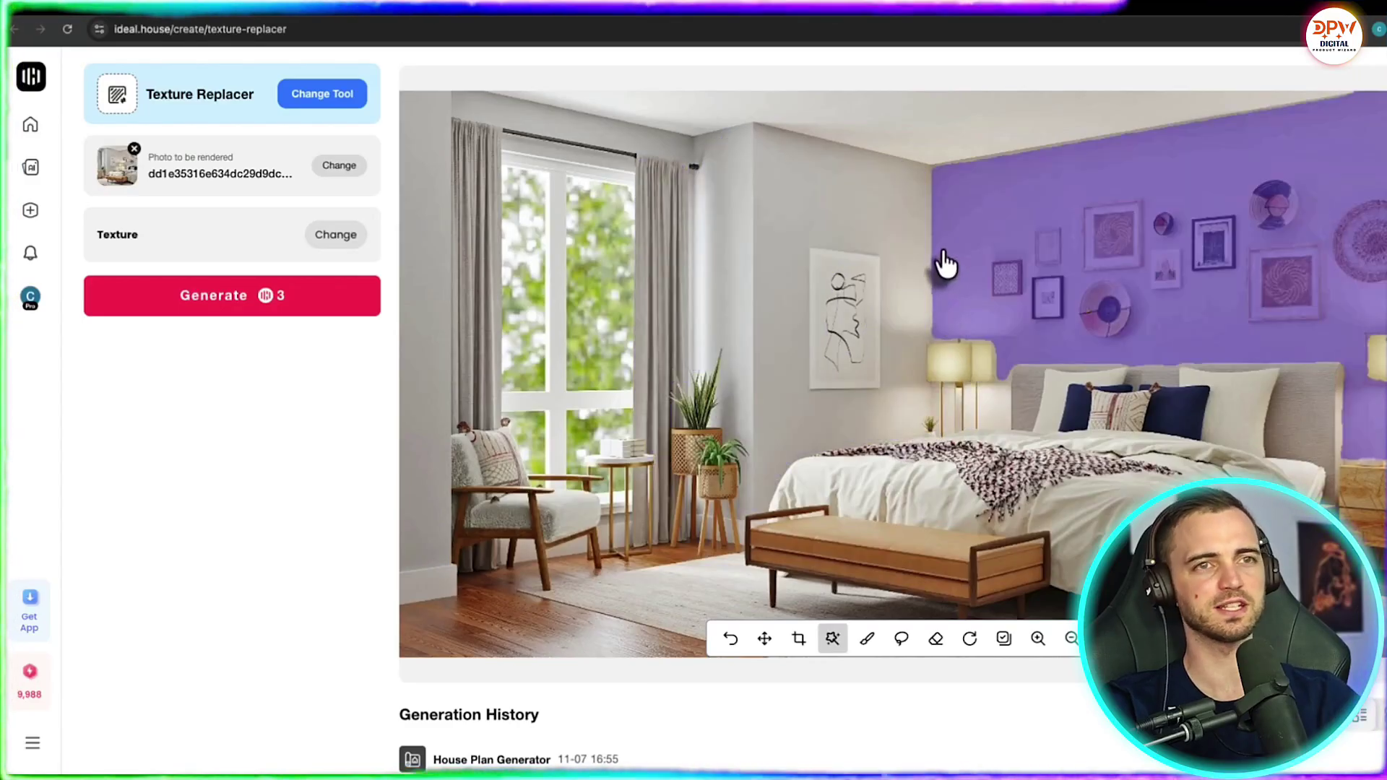
left_click(888, 226)
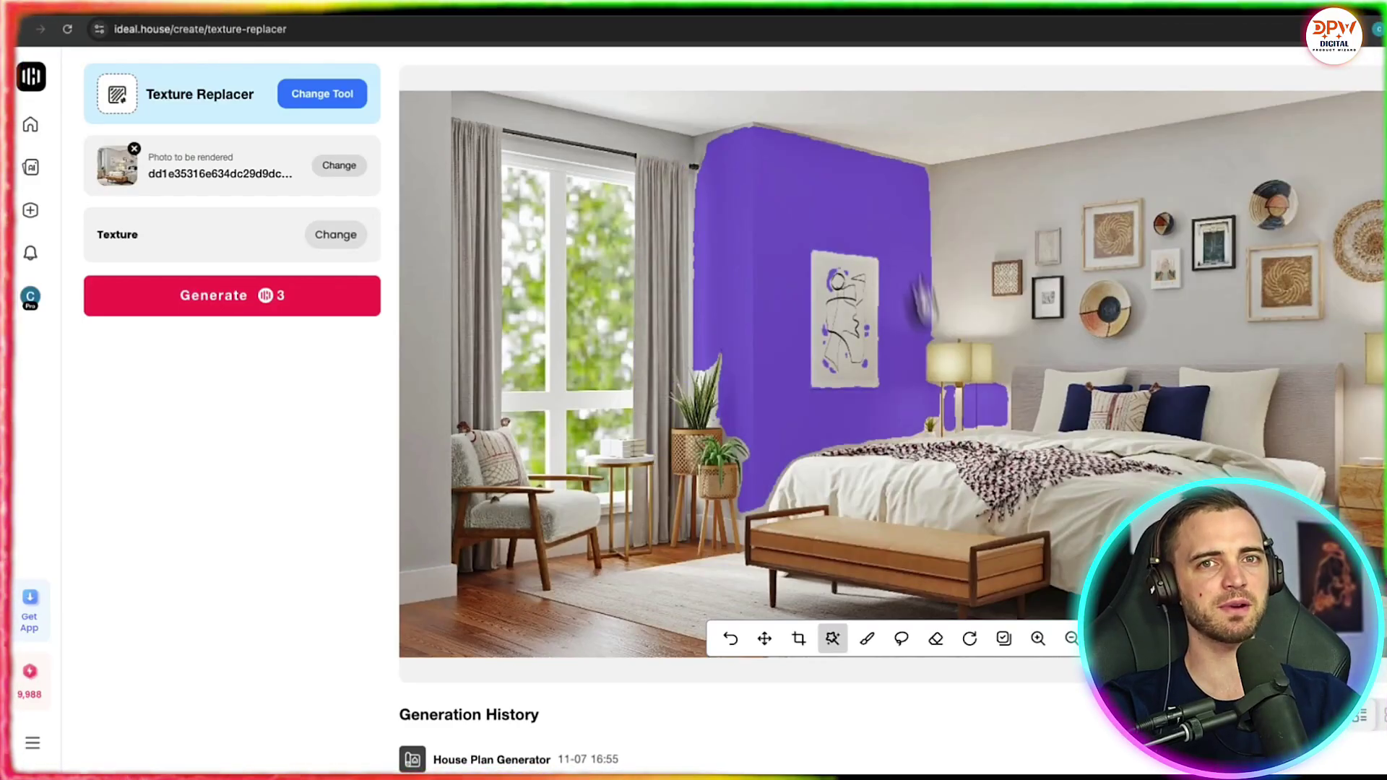
left_click(1009, 232)
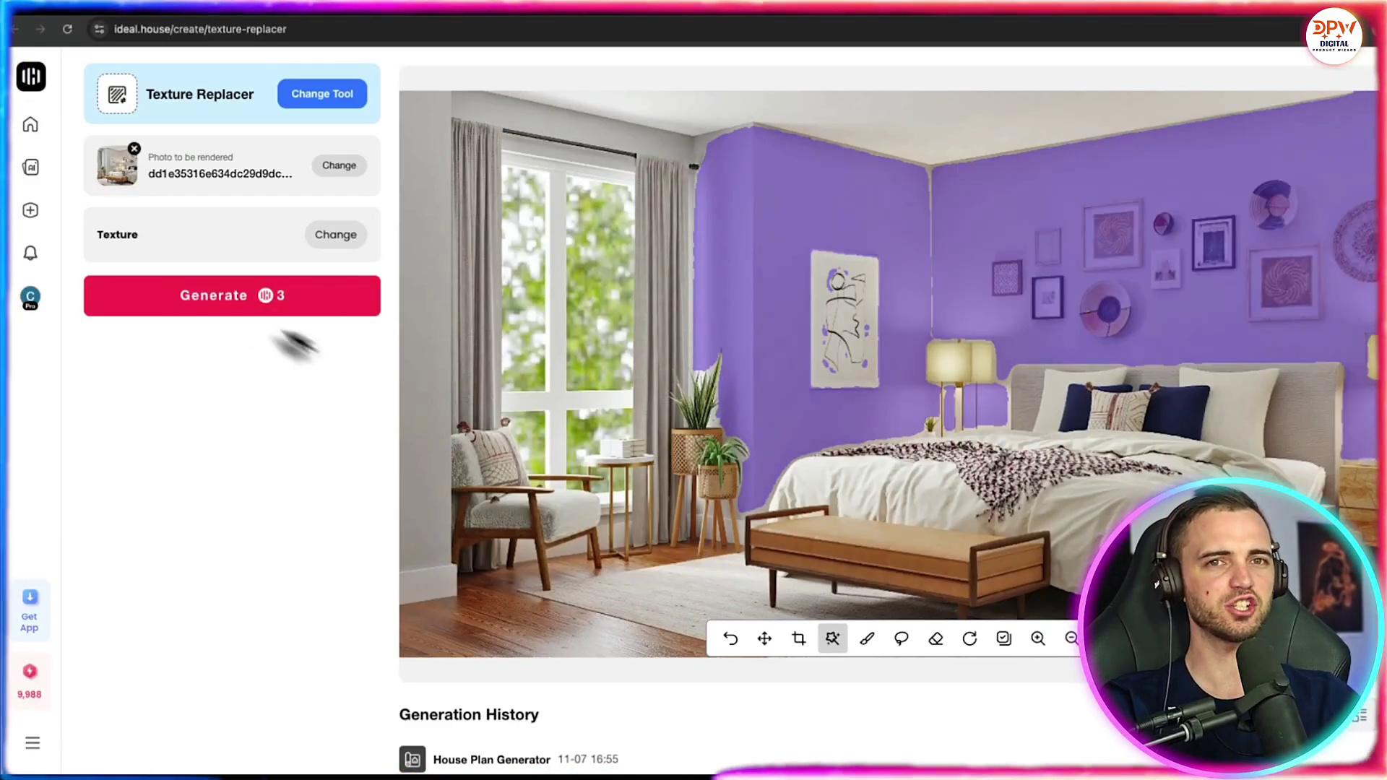
left_click(250, 297)
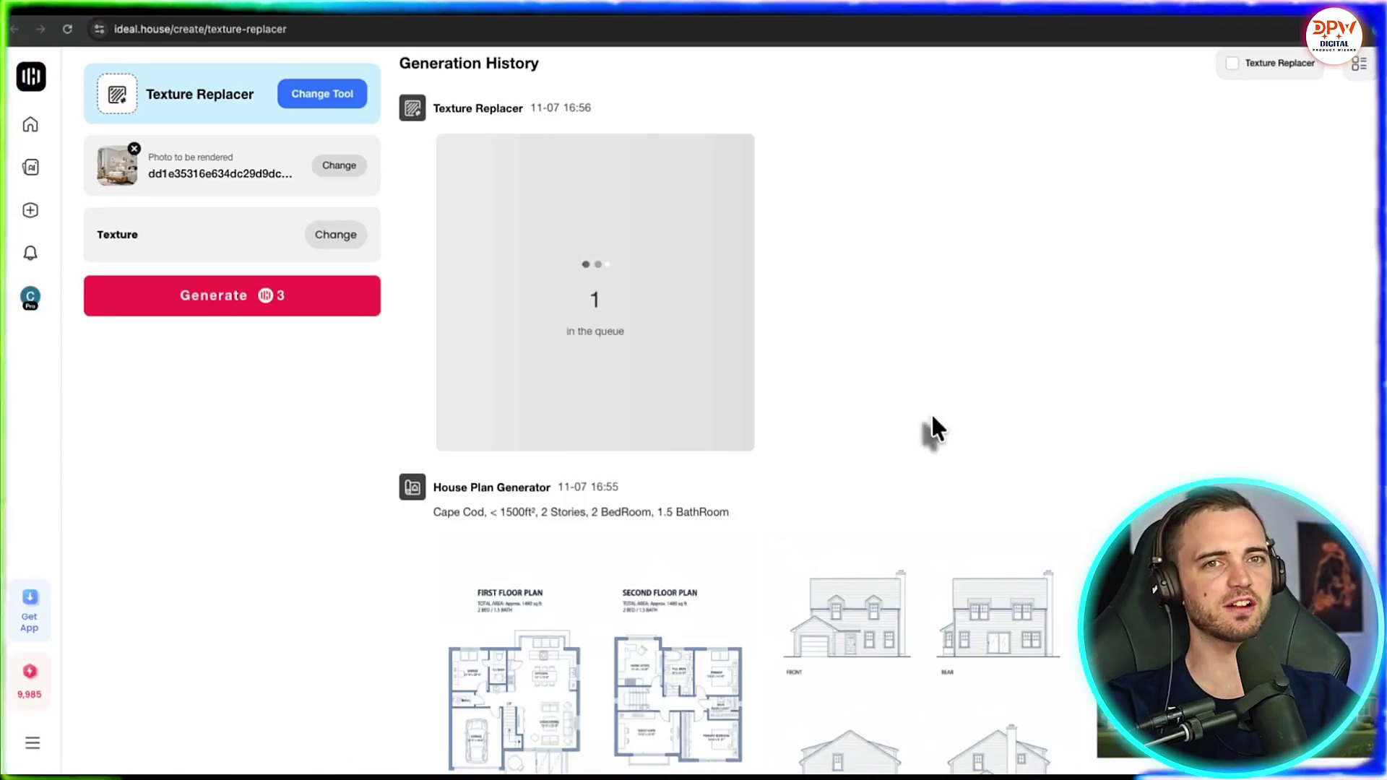
- Open the Texture Replacer result enlarged and compare it side by side with the original bedroom photo
left_click(589, 281)
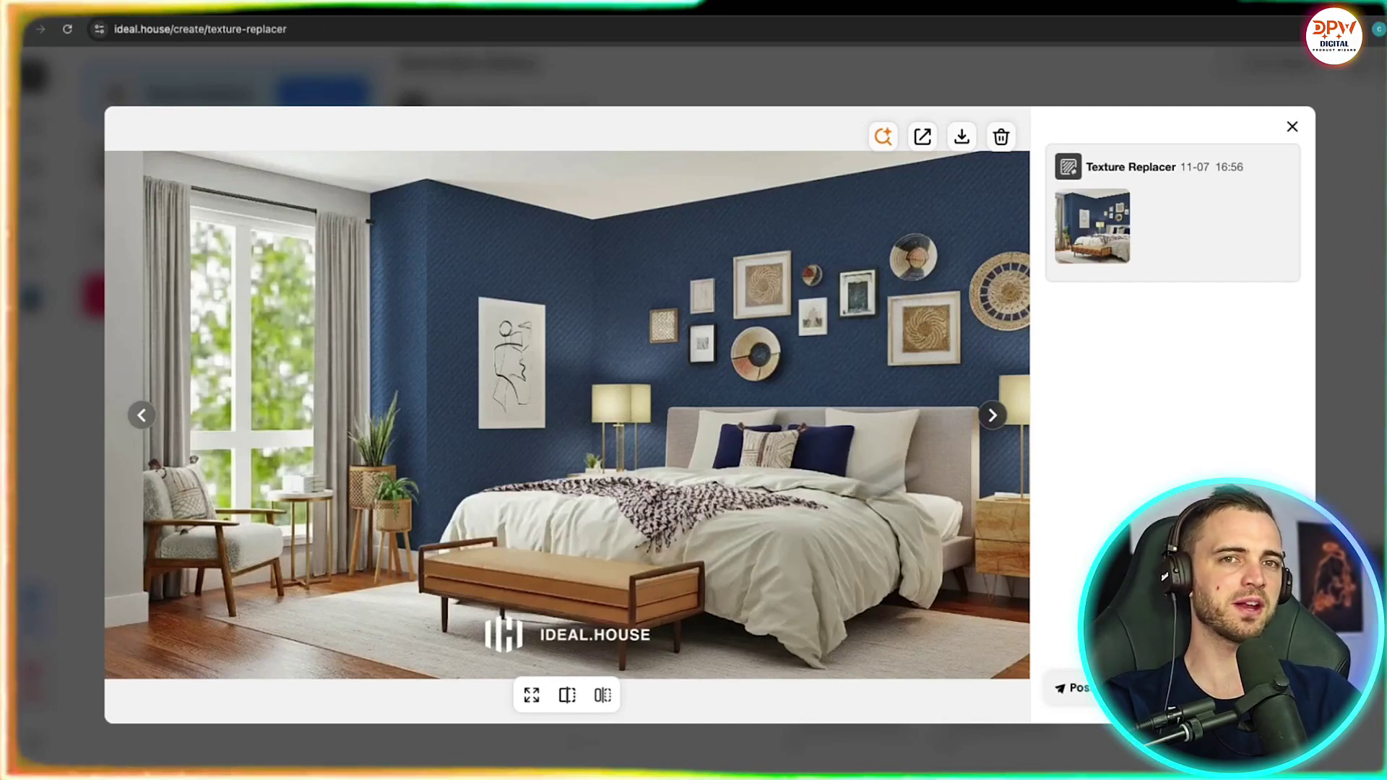
left_click(602, 694)
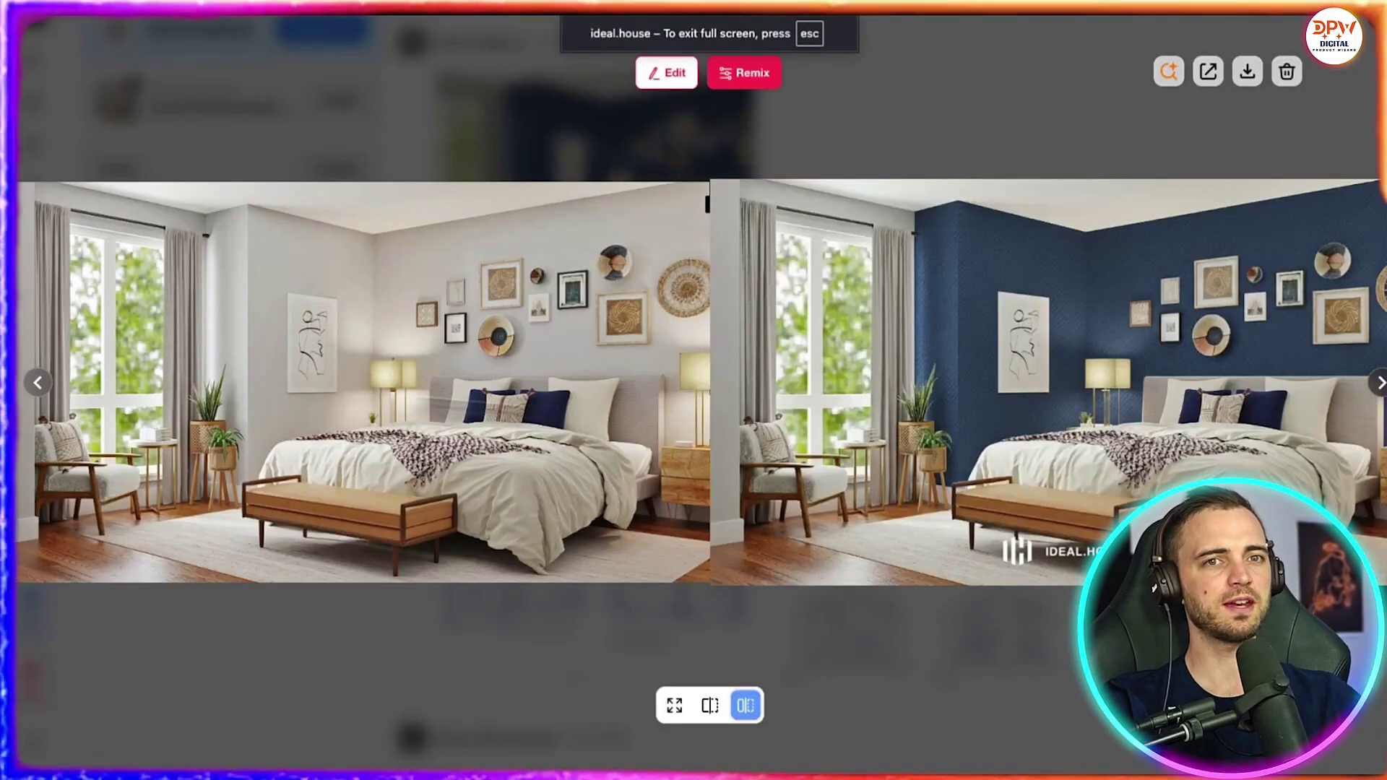